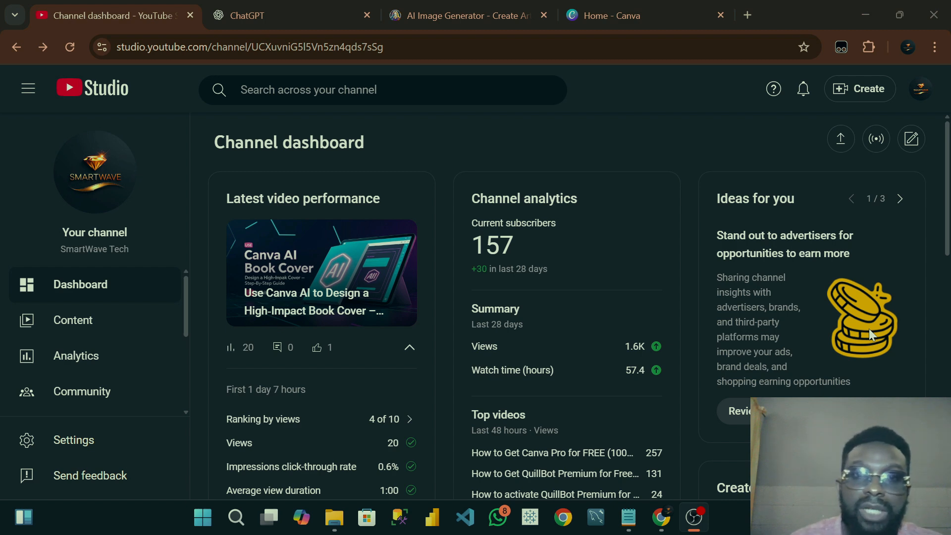
Step: Look through the YouTube Studio channel dashboard, including latest video performance, published videos and recent subscribers
left_click(662, 520)
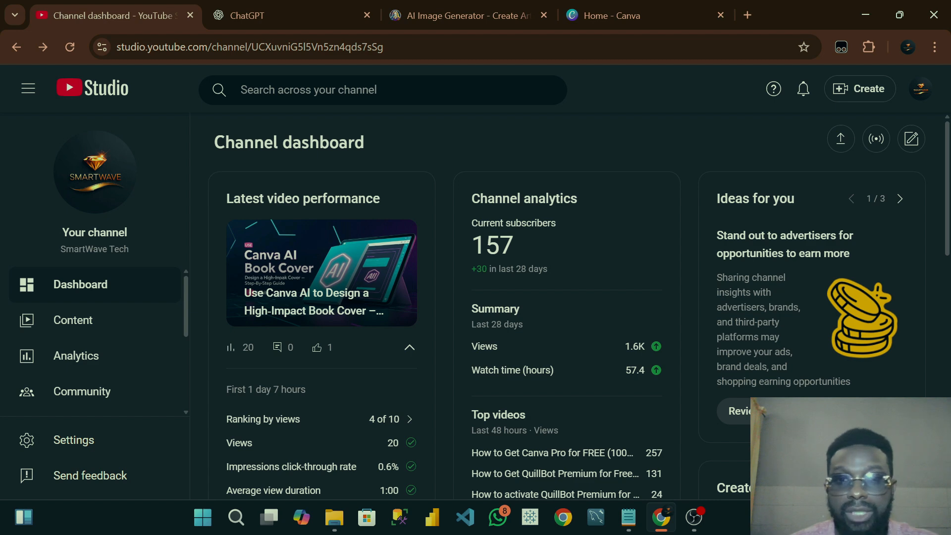
scroll(535, 241, "down", 5)
scroll(535, 241, "up", 3)
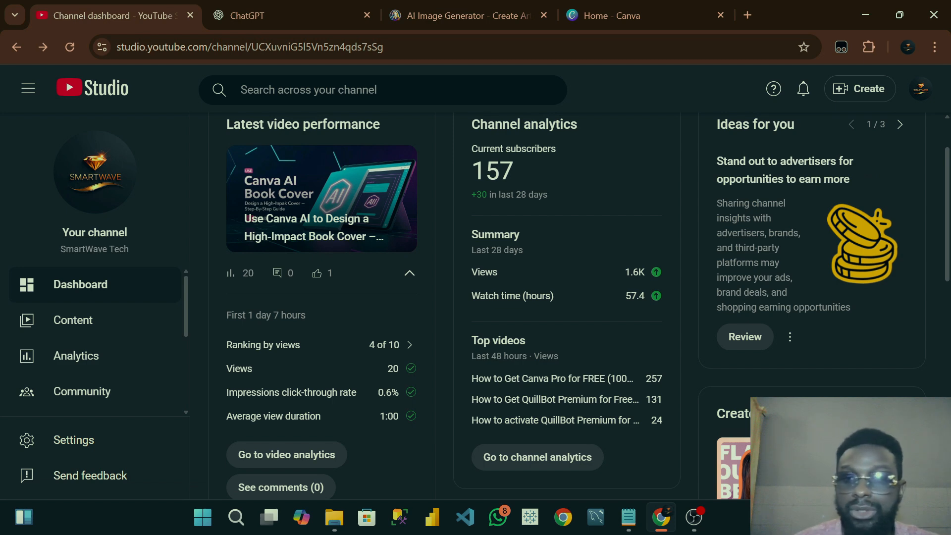
scroll(507, 200, "down", 7)
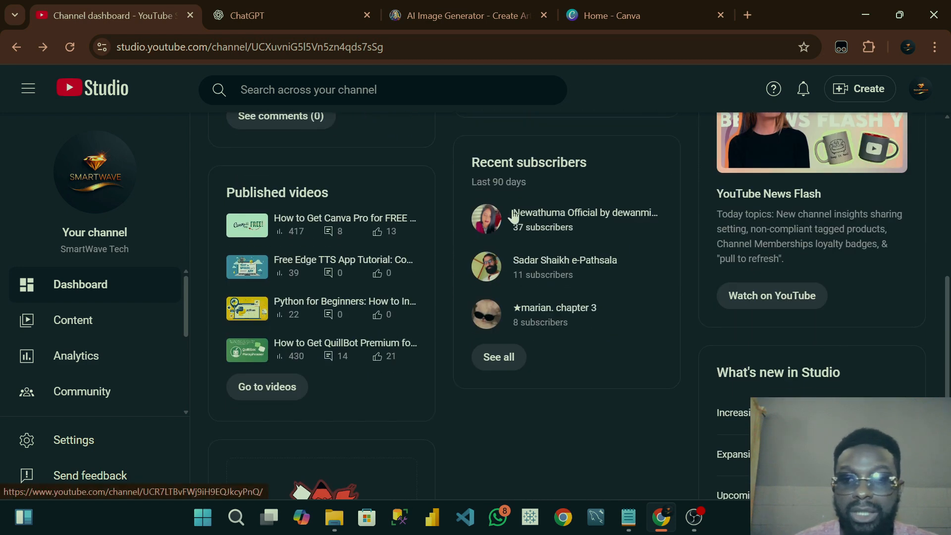
scroll(603, 310, "up", 1)
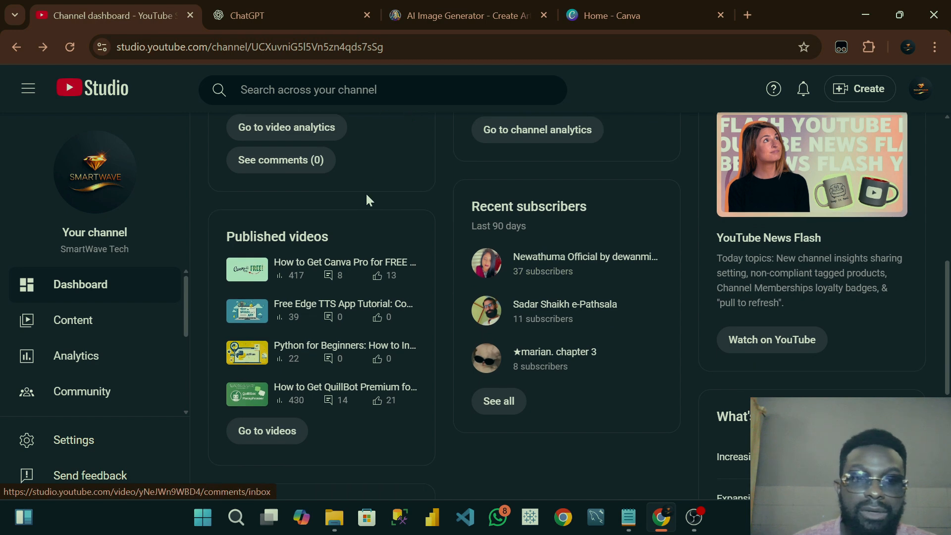
scroll(366, 198, "down", 1)
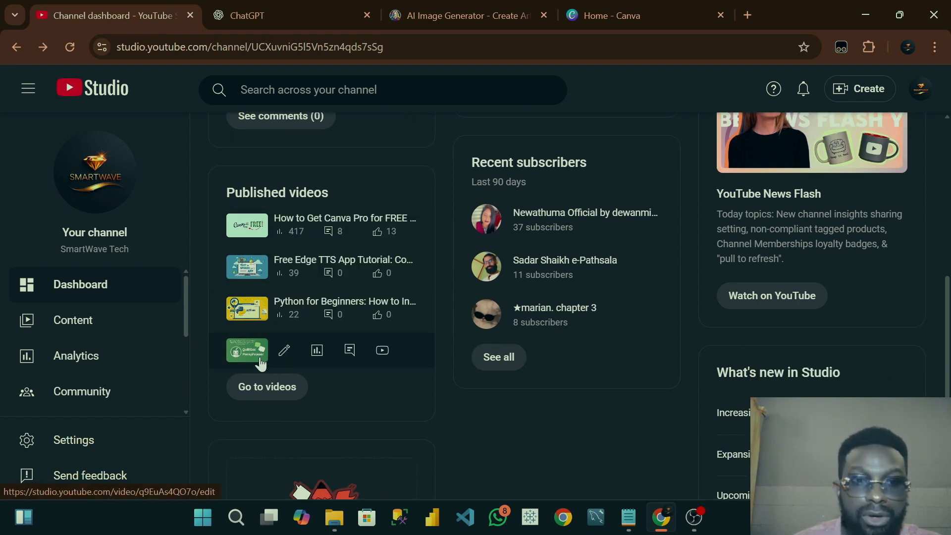
scroll(374, 344, "down", 3)
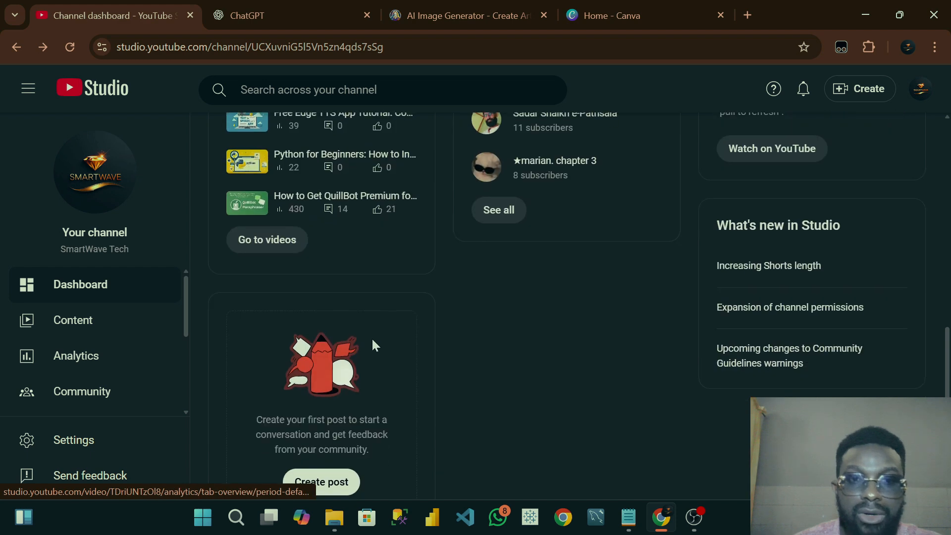
scroll(374, 344, "up", 4)
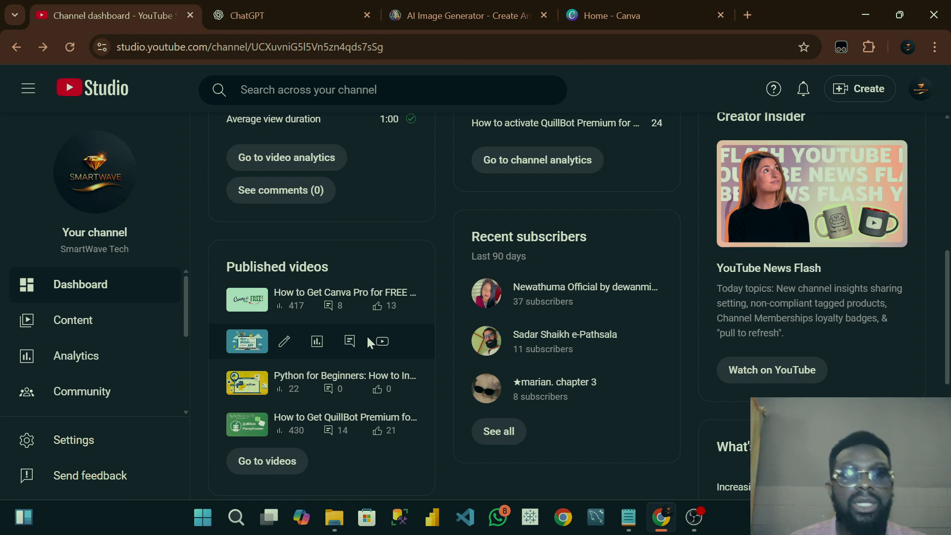
Step: Switch to Notepad and copy the line "write a kids' book about friendship and adventure" for use in ChatGPT
left_click(283, 17)
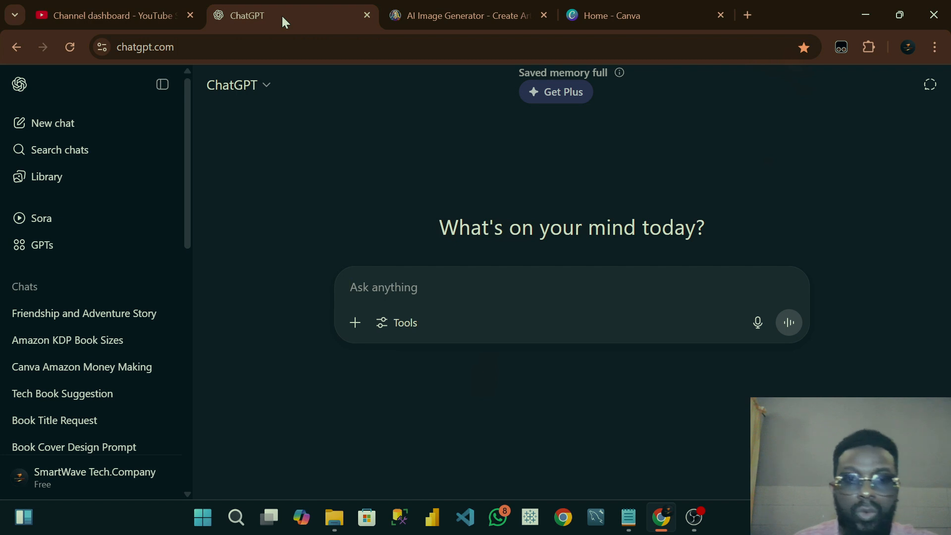
left_click(628, 518)
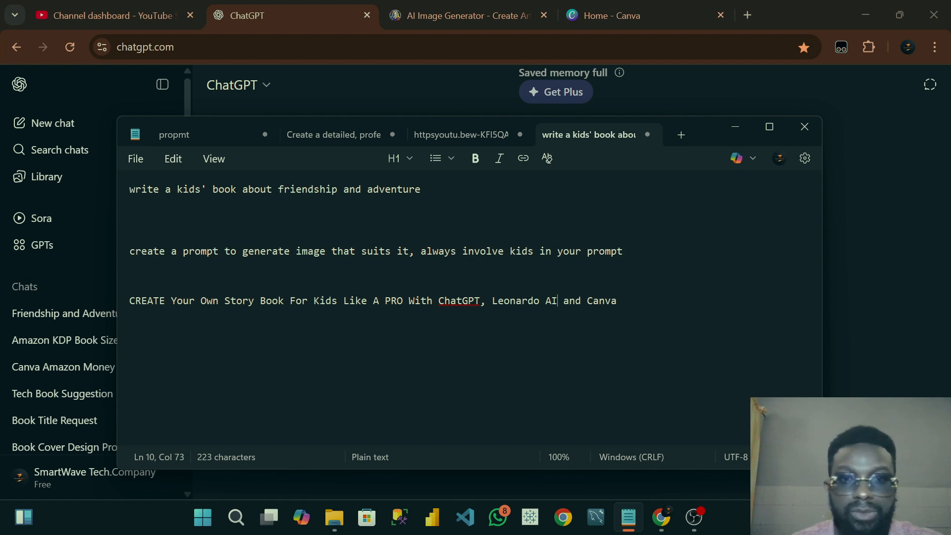
left_click_drag(421, 189, 114, 200)
key("ctrl+c")
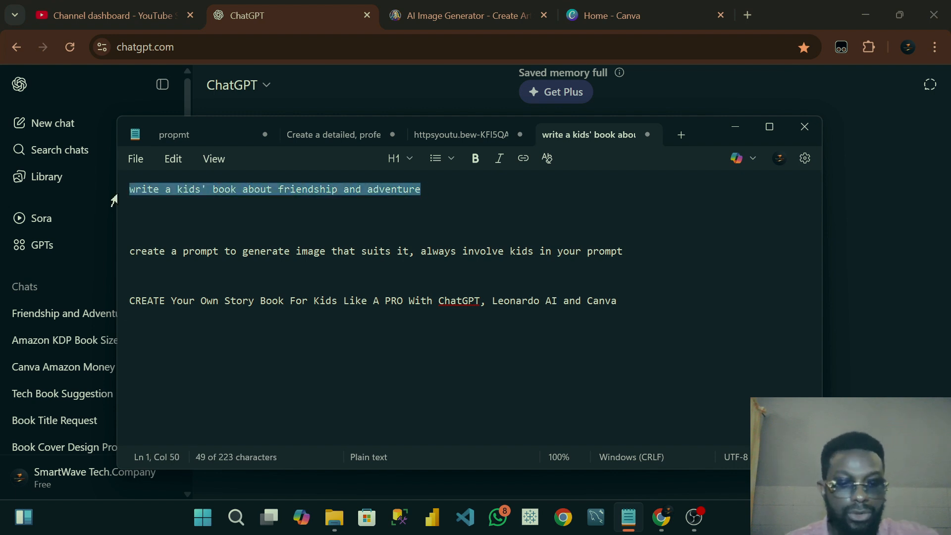
left_click(734, 127)
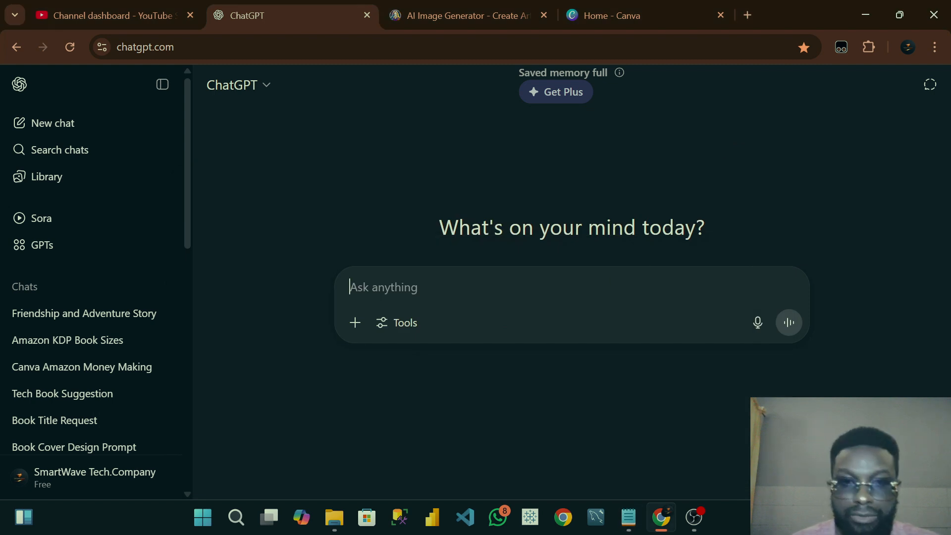
Step: Send ChatGPT the copied prompt "write a kids' book about friendship and adventure"
key("ctrl+v")
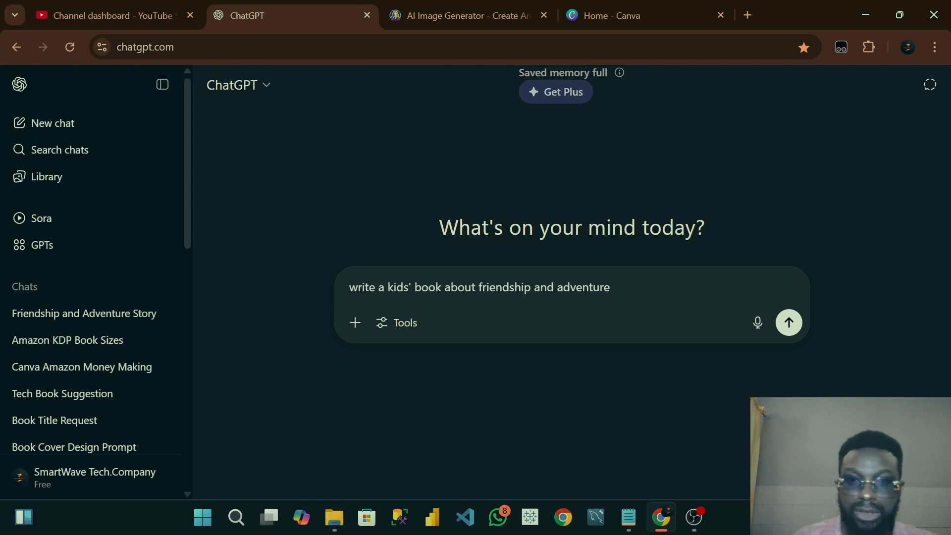
left_click_drag(531, 287, 479, 288)
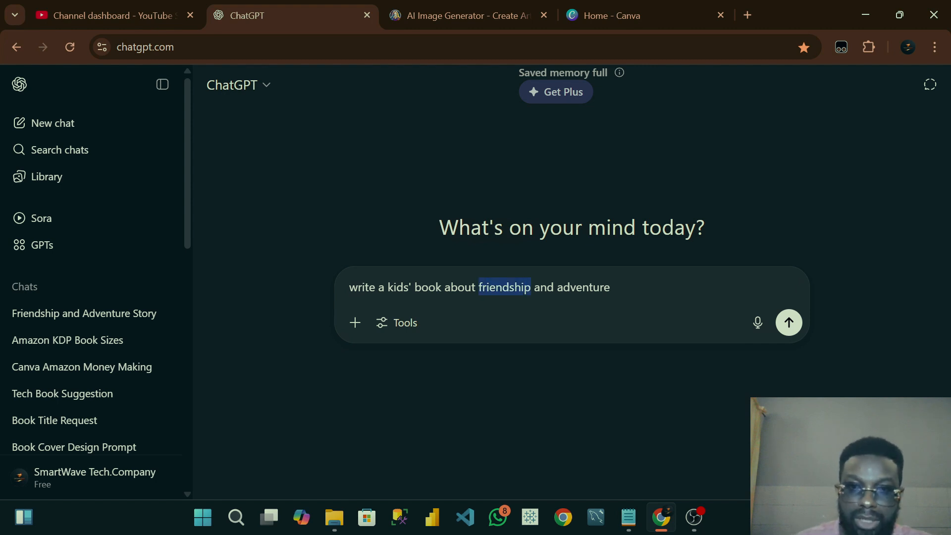
left_click_drag(611, 287, 510, 287)
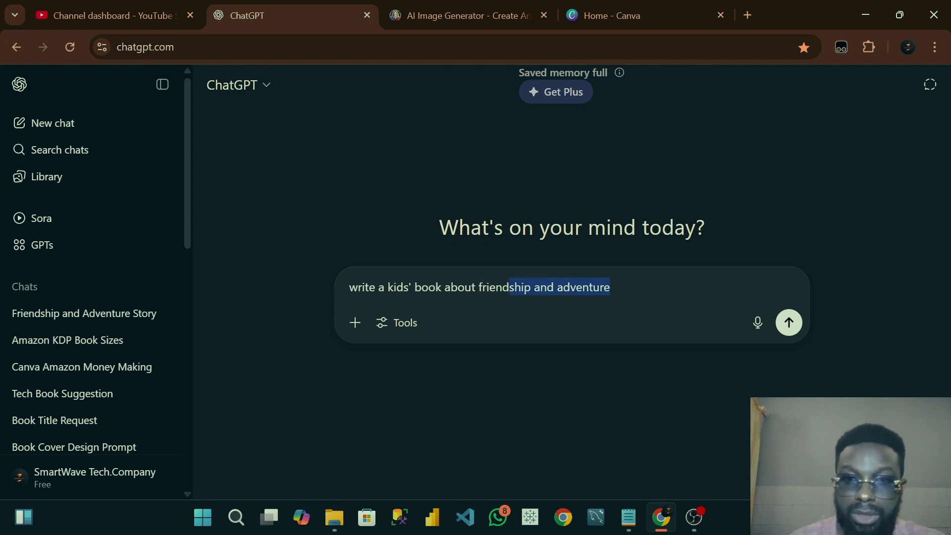
left_click(789, 323)
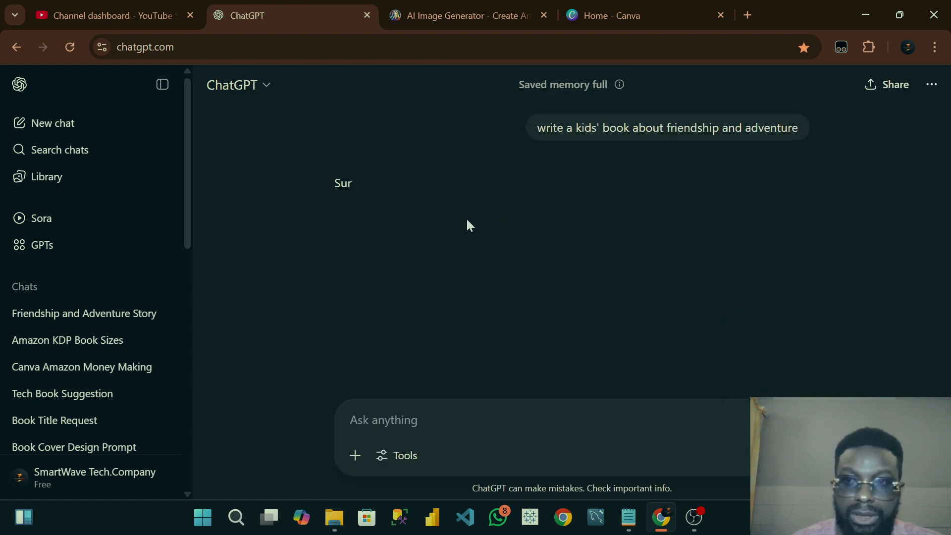
Step: Go to the end of the generated story and send the follow-up prompt "write it page by page and indicate it"
scroll(483, 209, "down", 2)
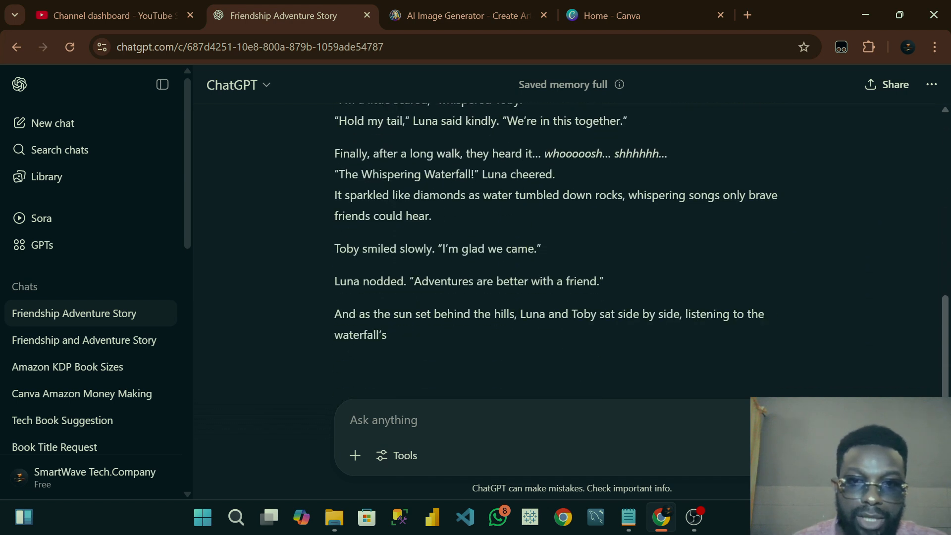
left_click(572, 369)
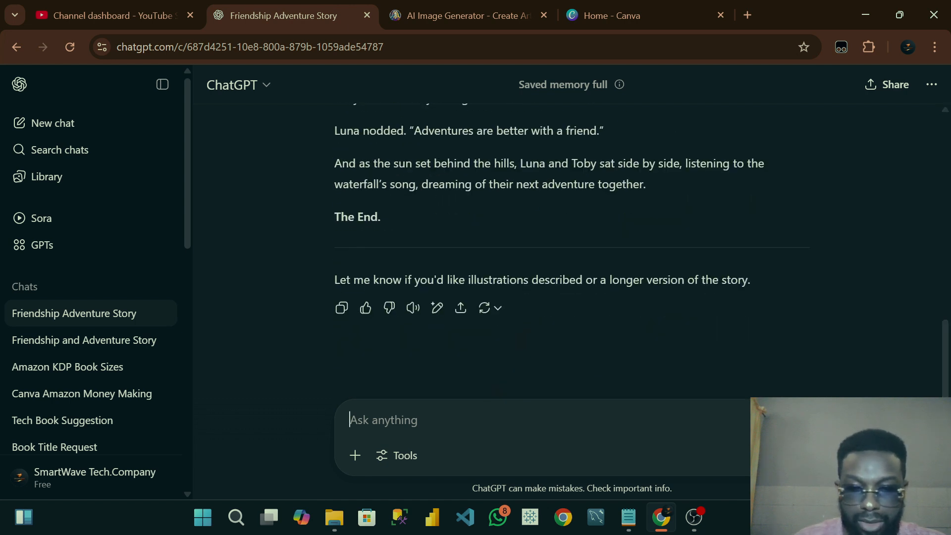
type("write it")
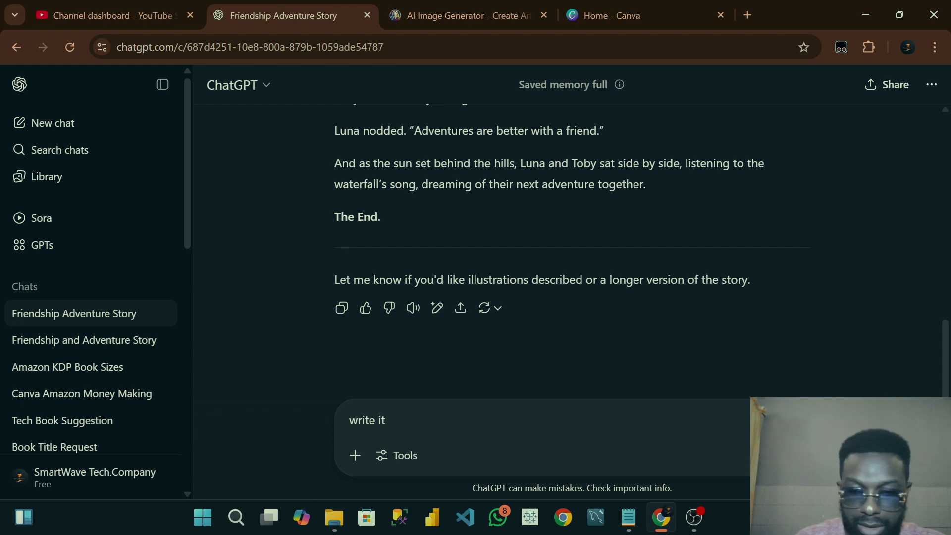
type(" page b")
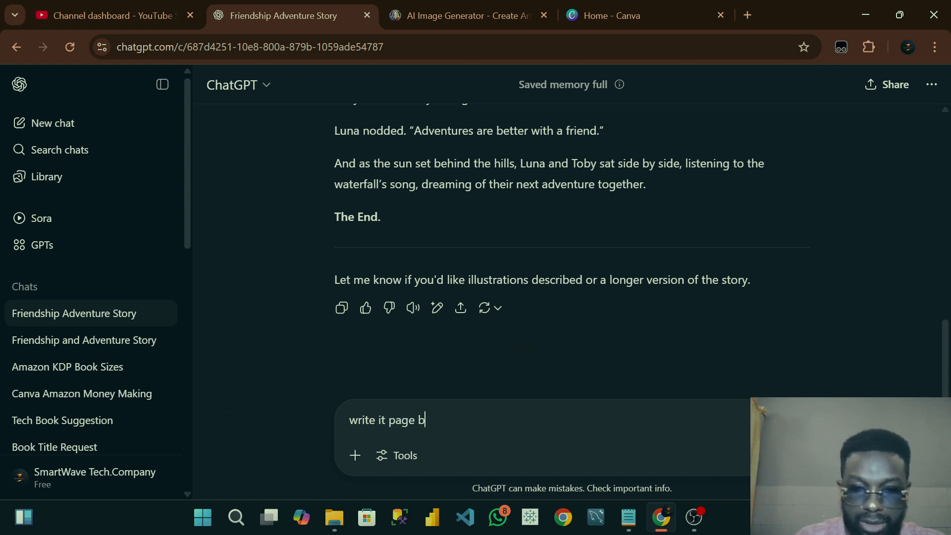
type("y page")
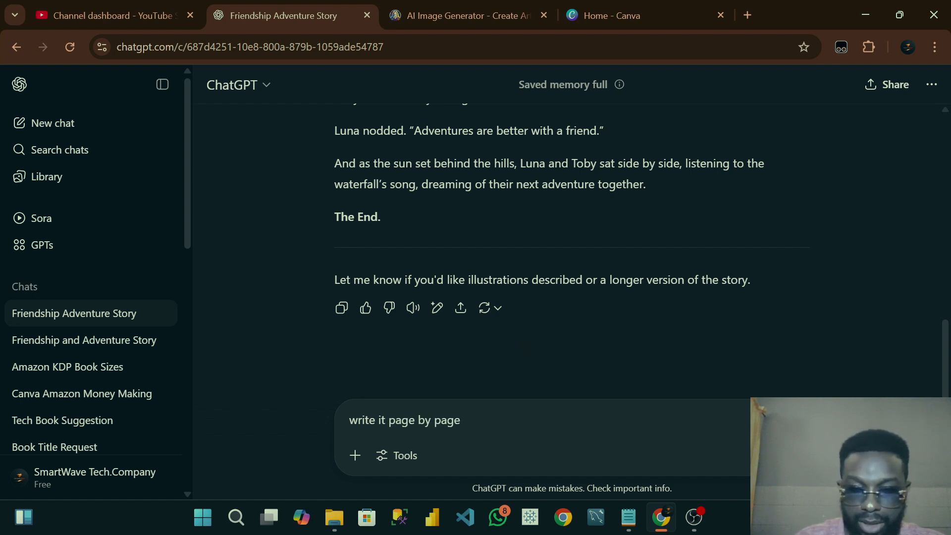
type(" and in")
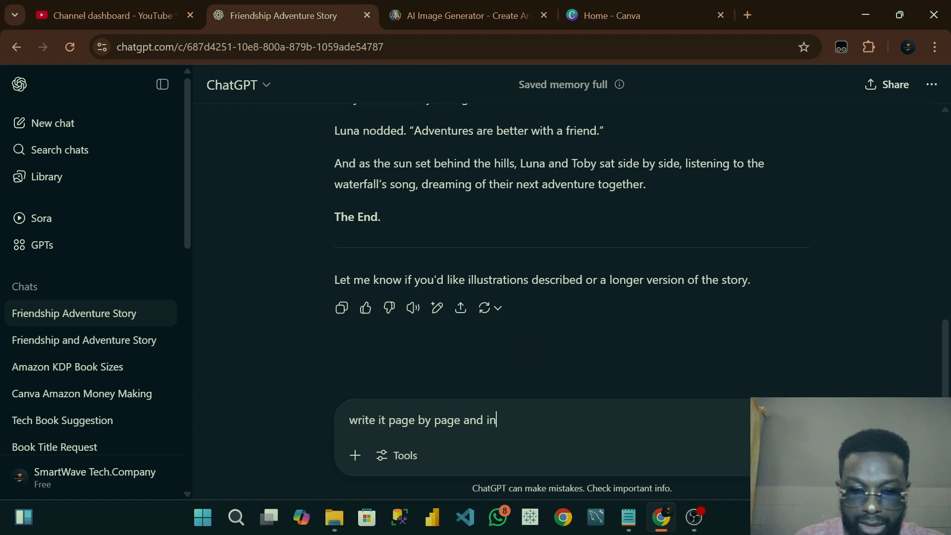
type("dictae")
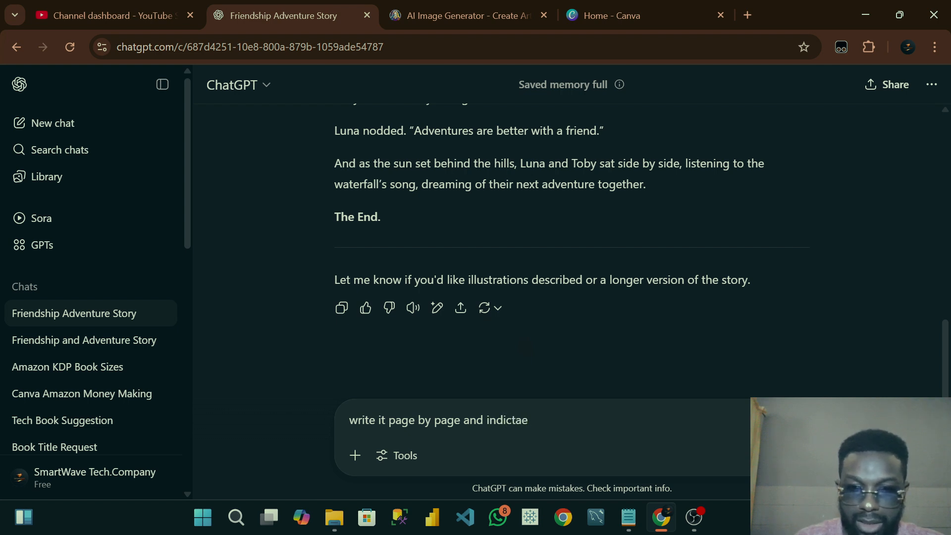
key("BackSpace")
key("BackSpace")
key("BackSpace")
type("ate")
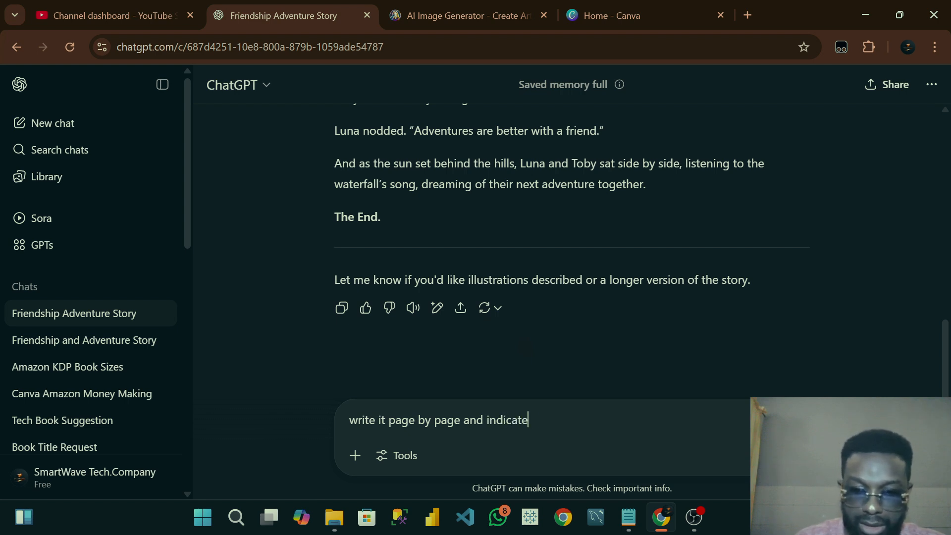
type(" it")
key("Return")
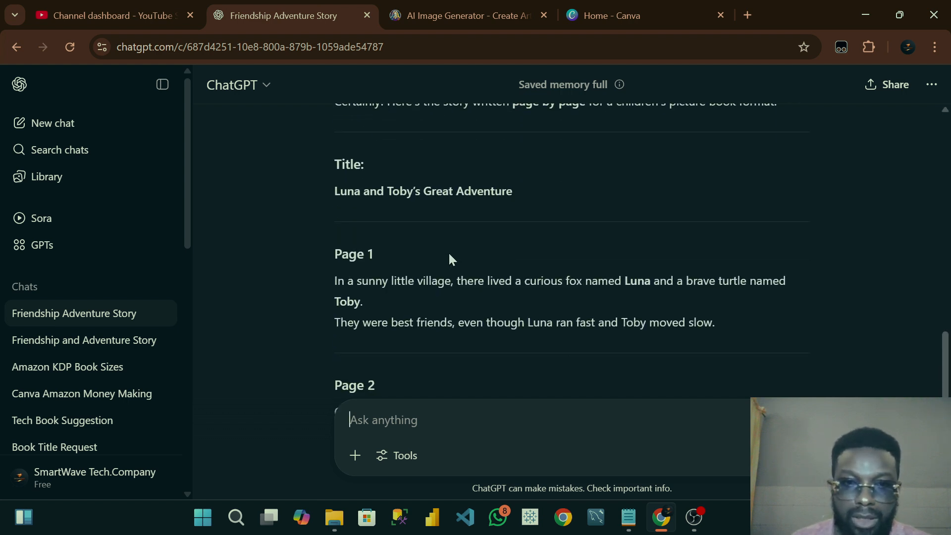
Step: Read through the page-by-page version of the story, from its title and Page 1 to the closing page
scroll(451, 259, "down", 2)
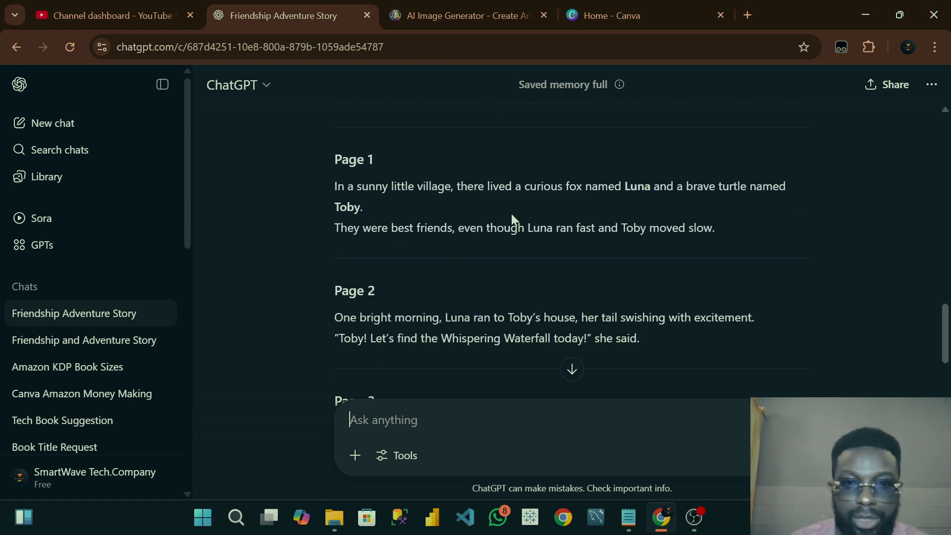
scroll(340, 238, "down", 4)
scroll(395, 228, "up", 3)
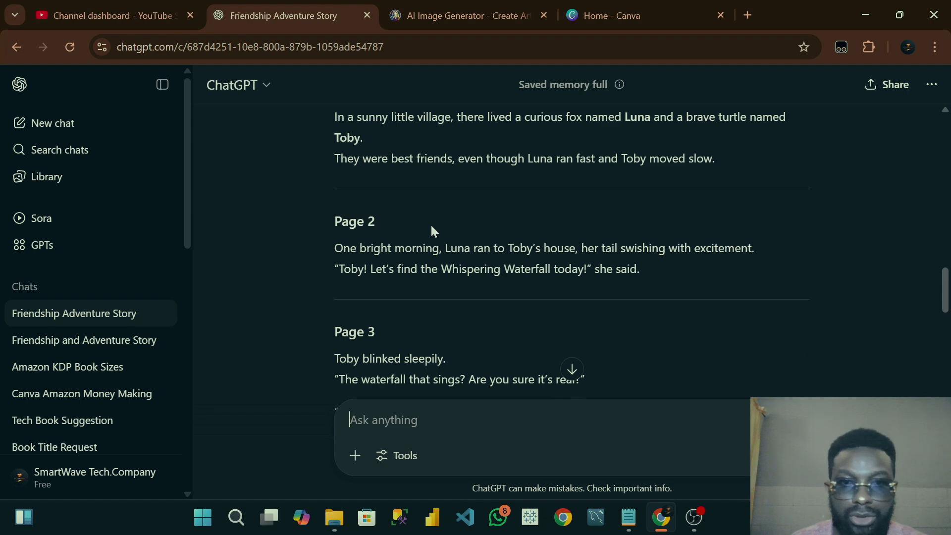
scroll(430, 232, "down", 15)
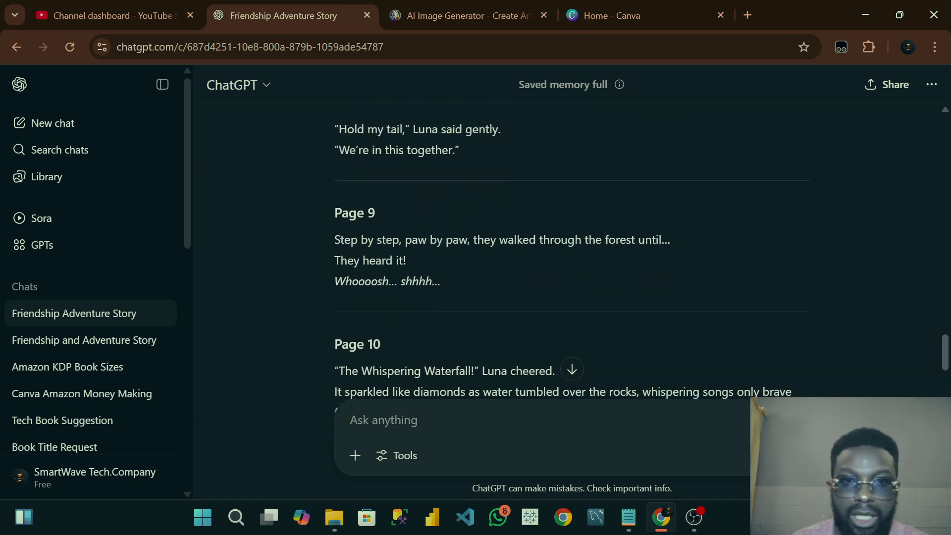
scroll(426, 243, "down", 10)
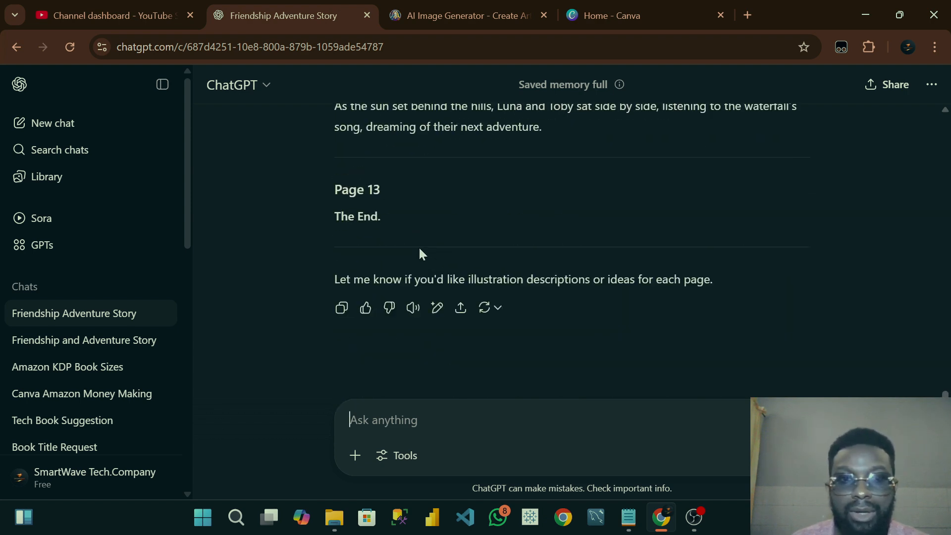
scroll(420, 249, "up", 4)
scroll(488, 292, "up", 5)
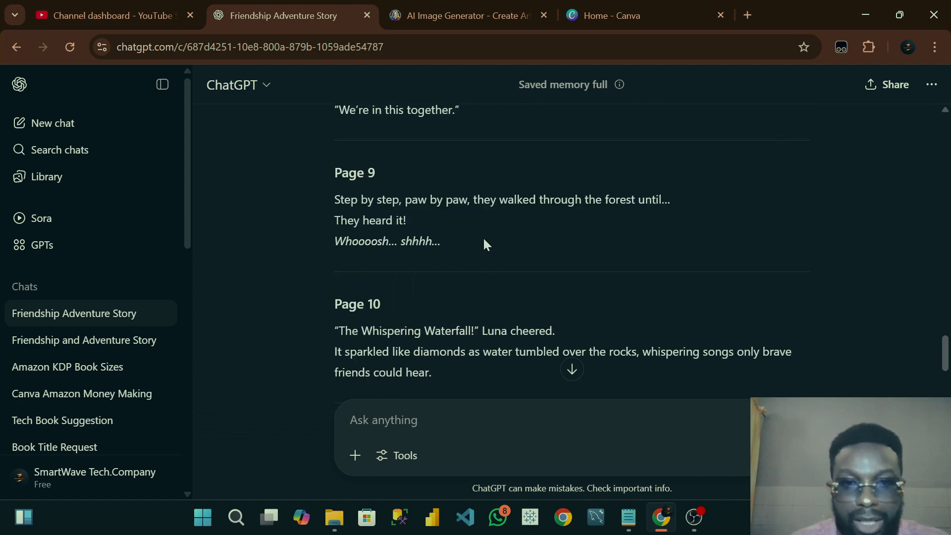
scroll(482, 247, "down", 8)
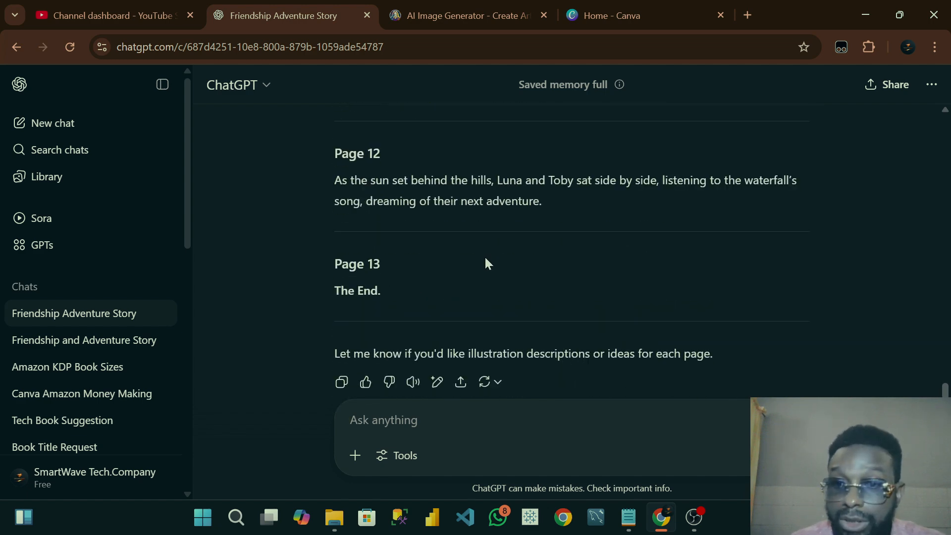
scroll(490, 264, "down", 1)
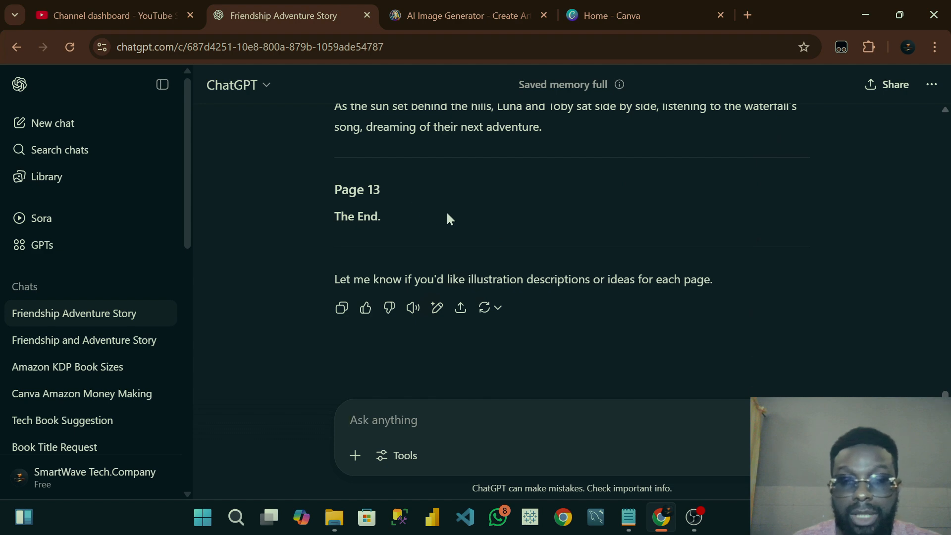
scroll(461, 264, "up", 4)
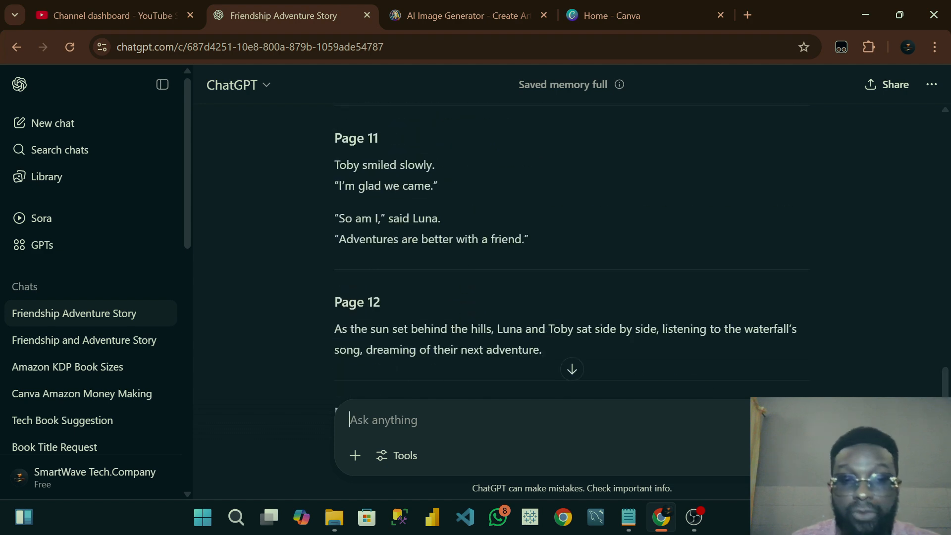
scroll(443, 286, "up", 20)
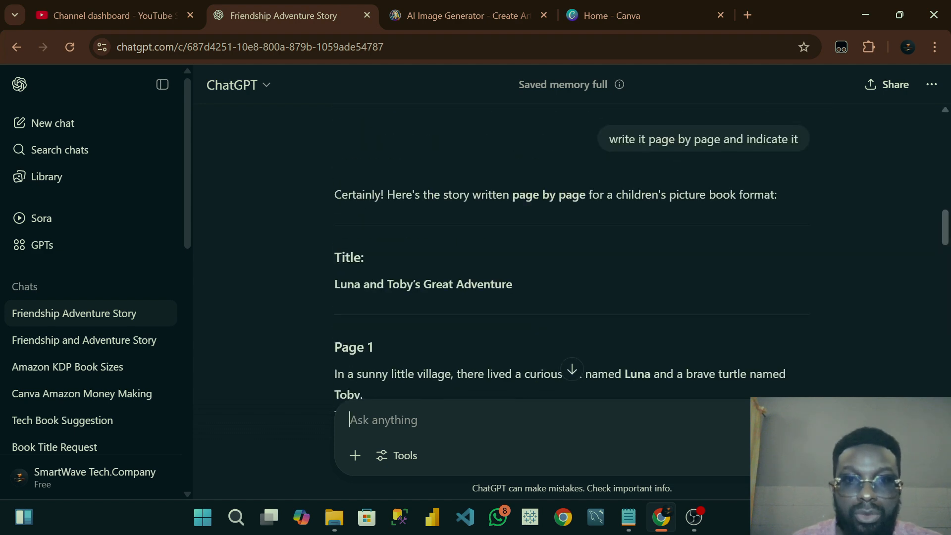
scroll(418, 251, "down", 3)
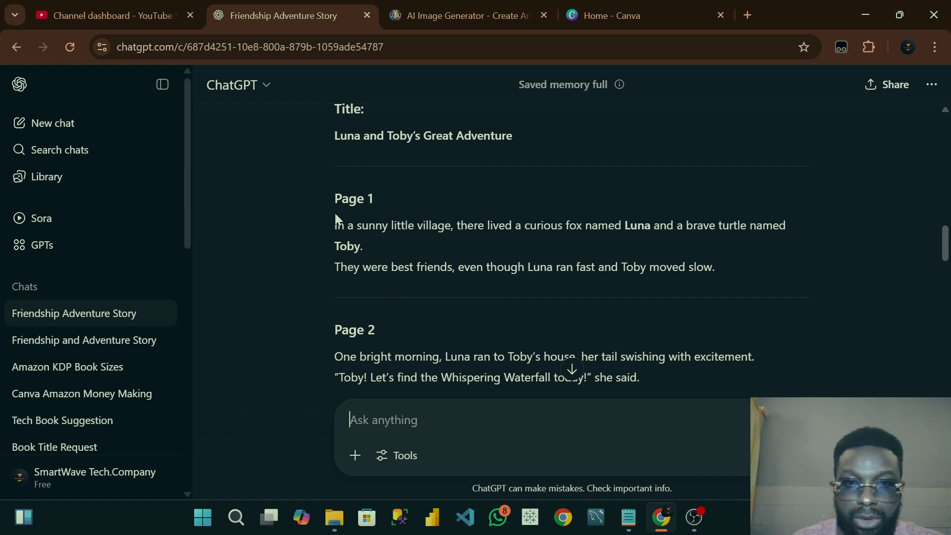
scroll(378, 248, "down", 3)
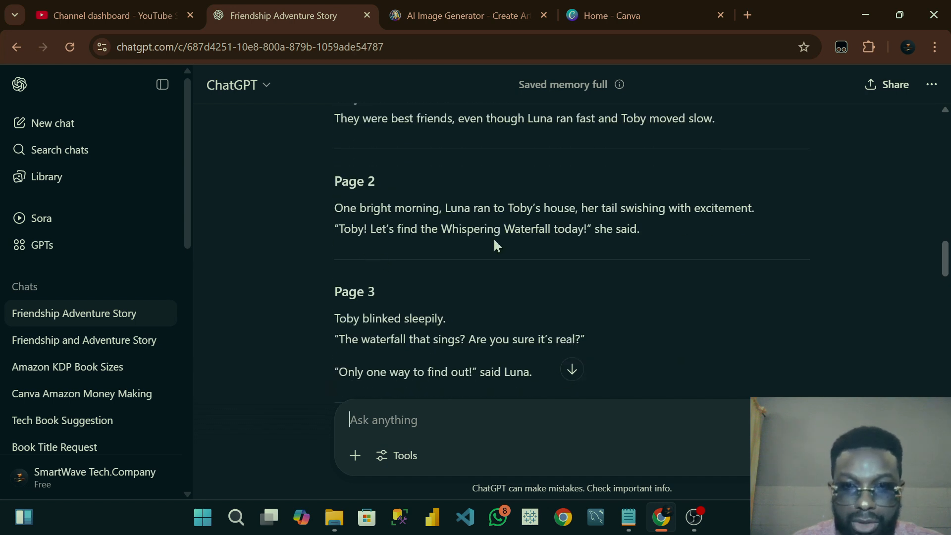
Step: Copy ChatGPT's whole page-by-page story response, then switch to Notepad and paste it into a new tab
scroll(495, 245, "up", 3)
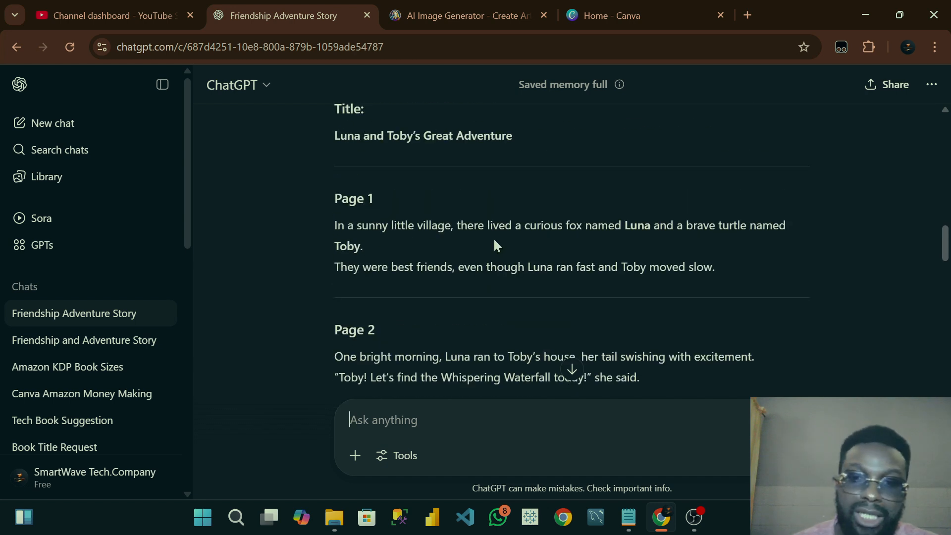
scroll(456, 237, "down", 3)
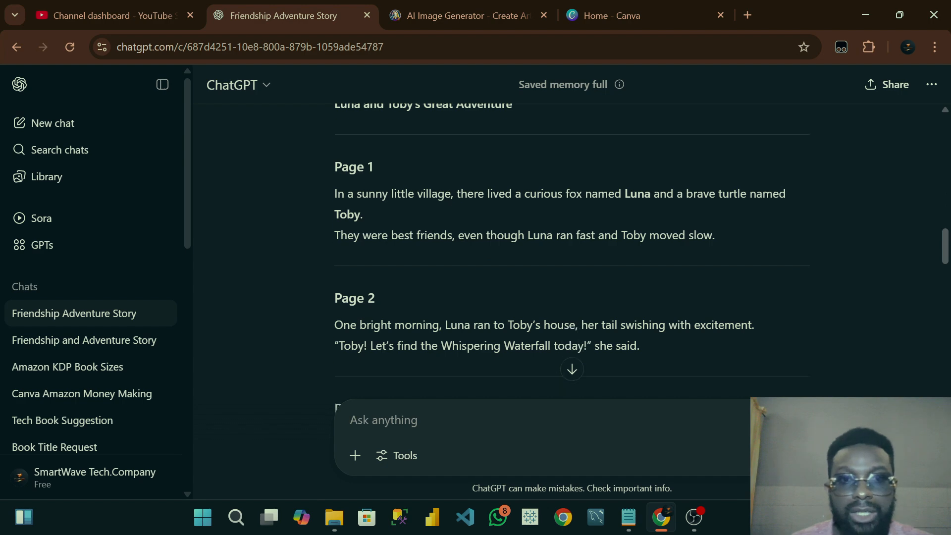
scroll(456, 237, "up", 3)
scroll(418, 217, "down", 20)
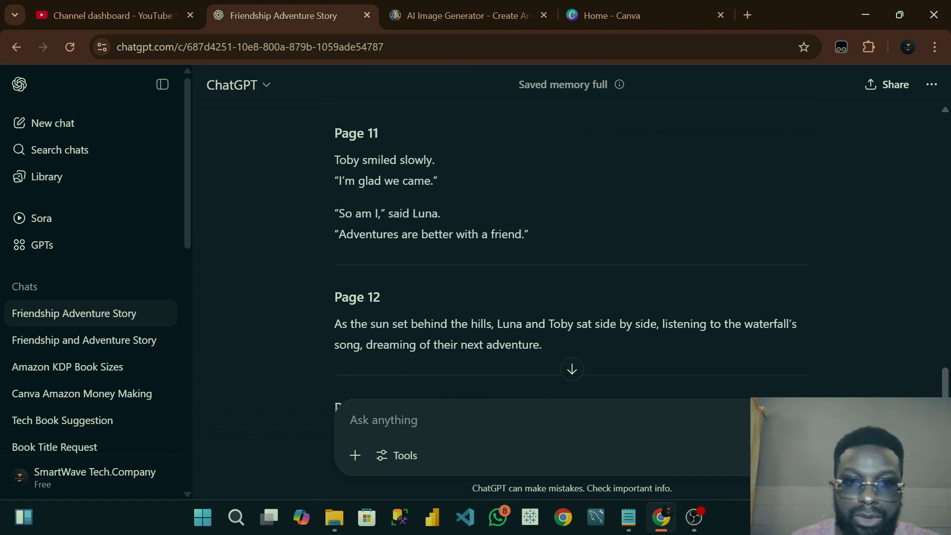
left_click(341, 308)
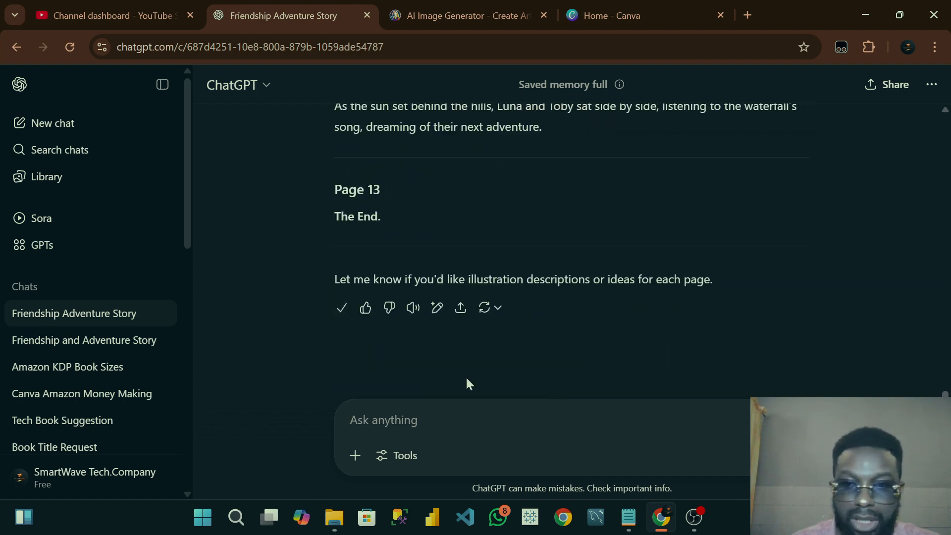
left_click(628, 518)
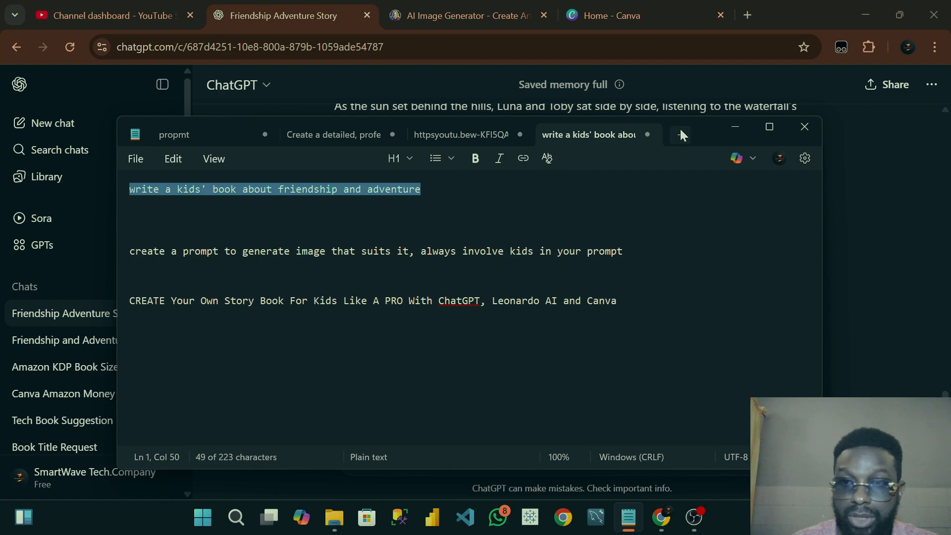
left_click(681, 135)
key("ctrl+v")
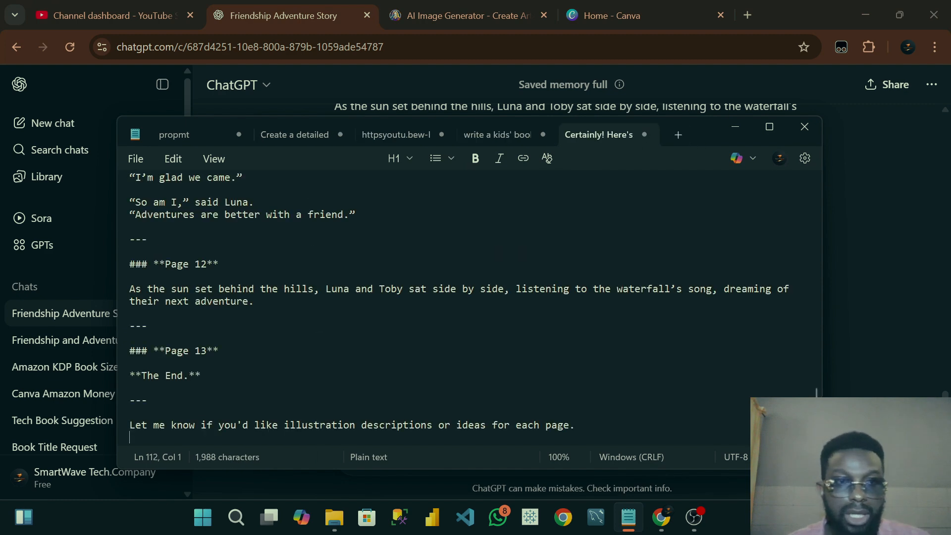
Step: Copy the Page 1 heading and its text, through "Toby moved slow.", from the story pasted in Notepad
scroll(471, 297, "up", 5)
scroll(471, 297, "up", 10)
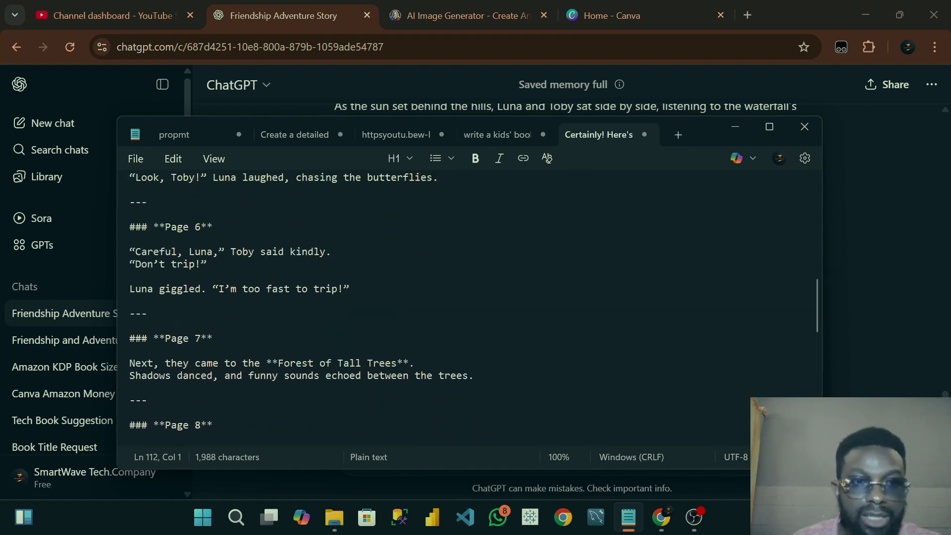
scroll(470, 297, "up", 6)
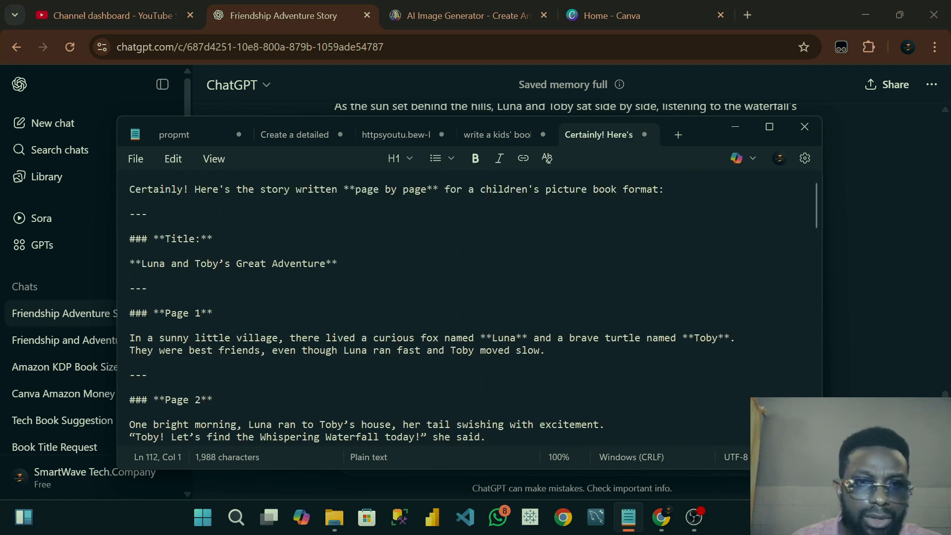
left_click_drag(325, 263, 294, 278)
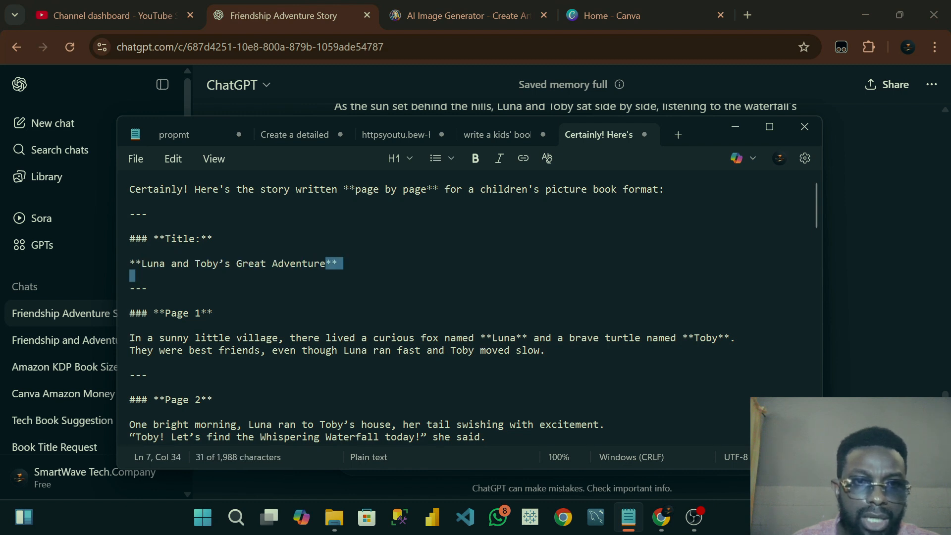
left_click(438, 276)
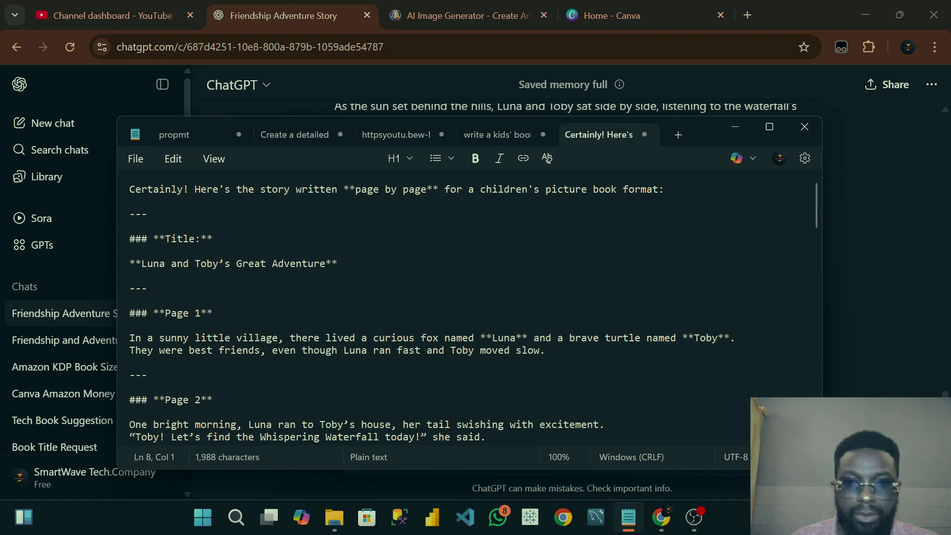
left_click_drag(552, 350, 165, 338)
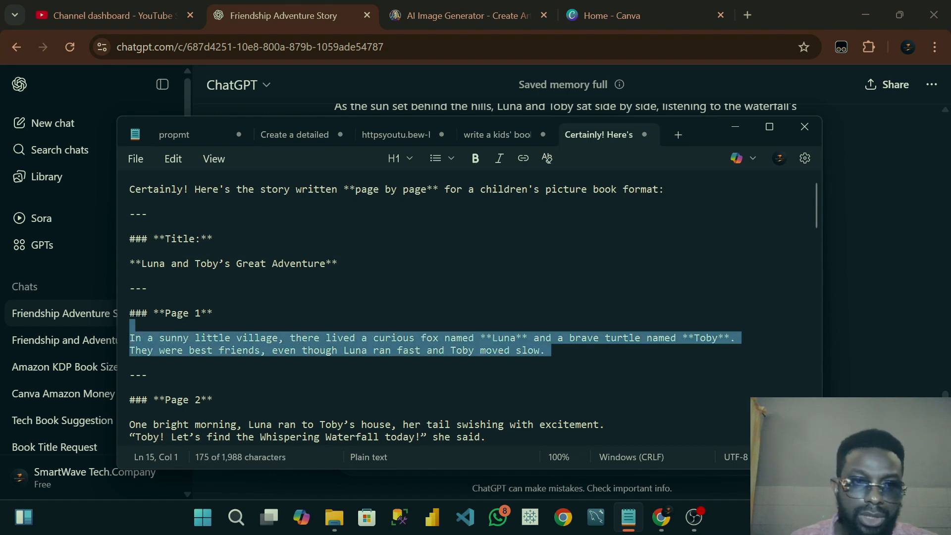
key("shift+Up")
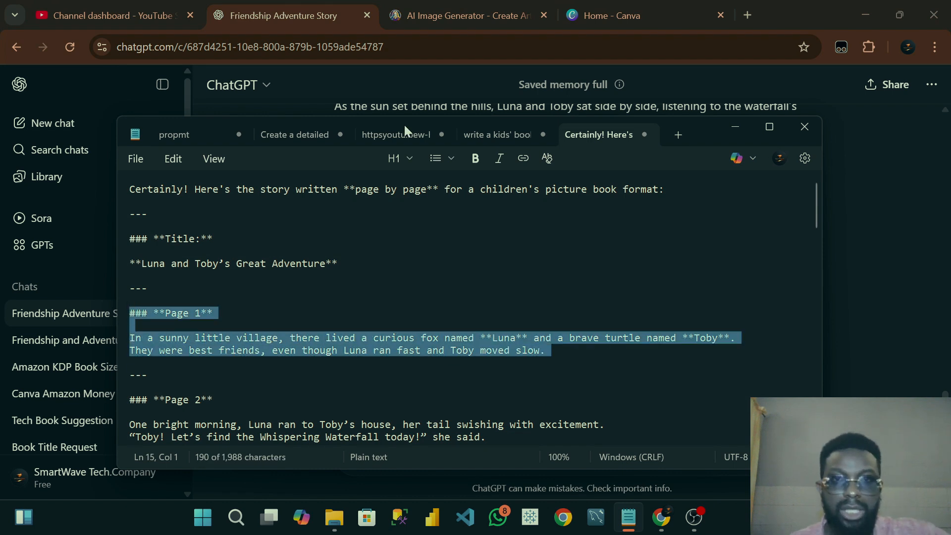
Step: Switch back to ChatGPT and paste the Page 1 passage into a new message, with a blank line below it
left_click(270, 15)
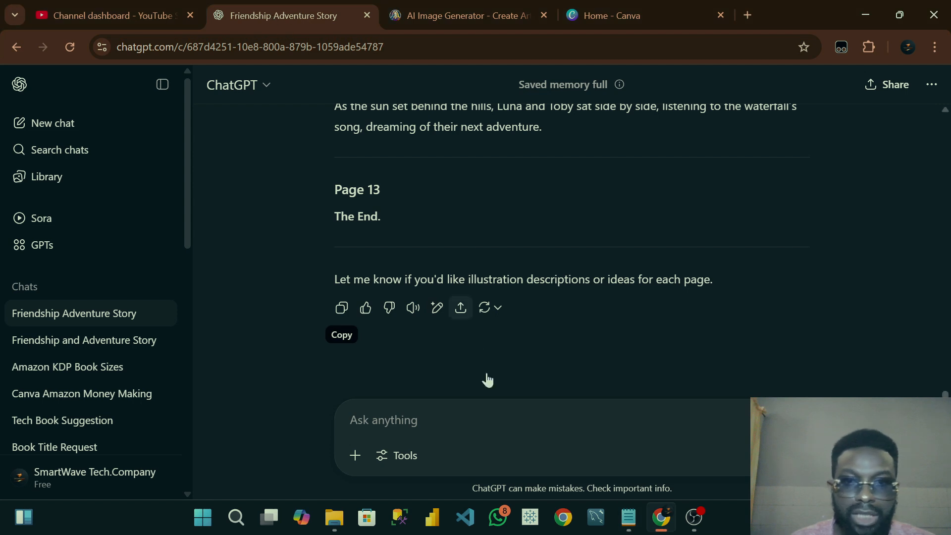
key("ctrl+v")
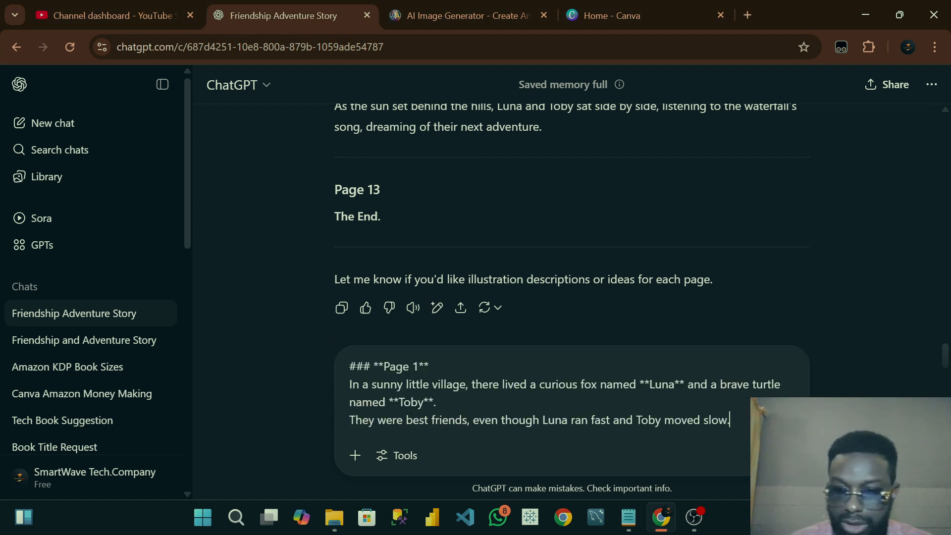
key("shift+Return")
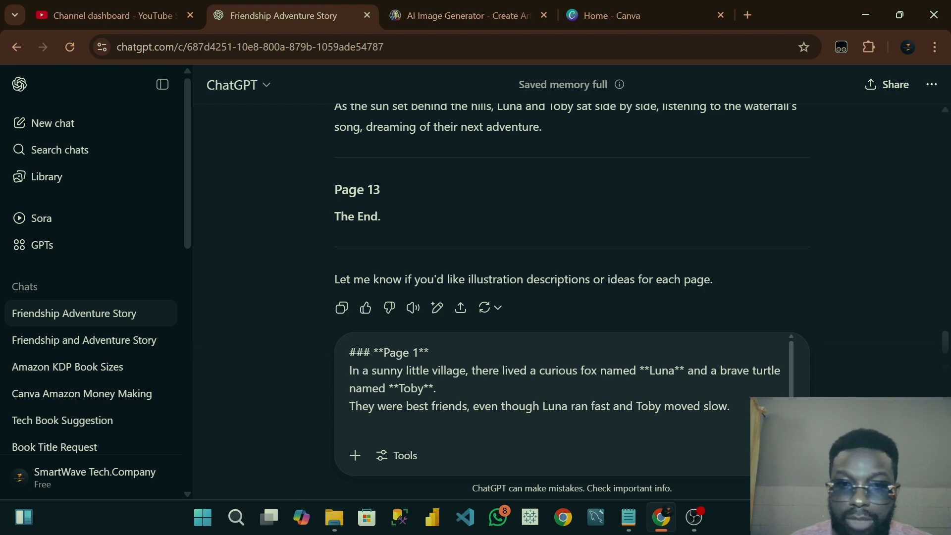
key("shift+Return")
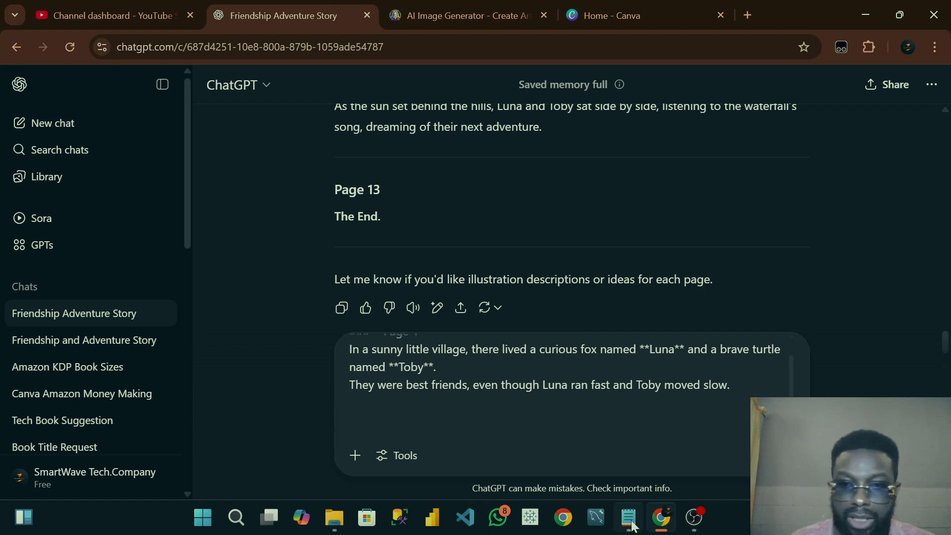
Step: Append the Notepad line "create a prompt to generate image that suits it, always involve kids in your prompt" to the ChatGPT message and send it
left_click(631, 524)
left_click(499, 133)
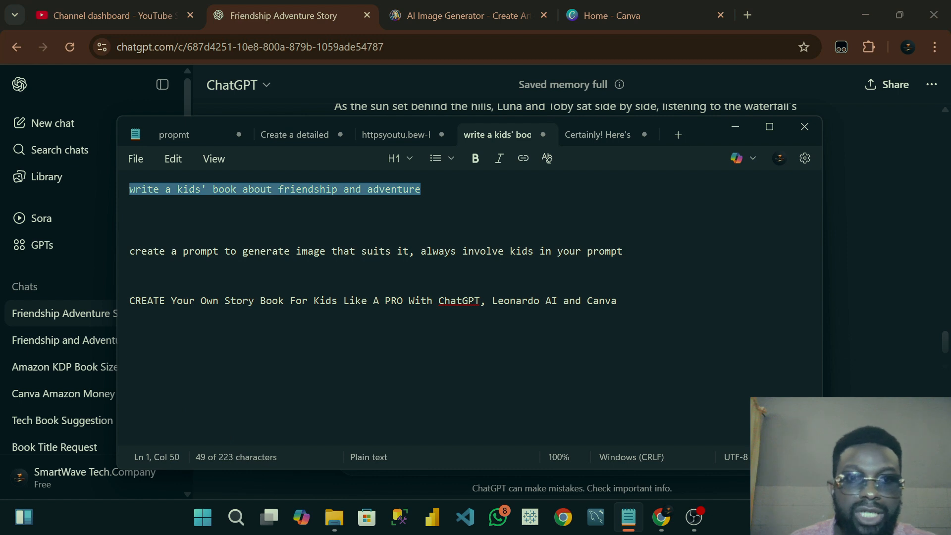
left_click(130, 263)
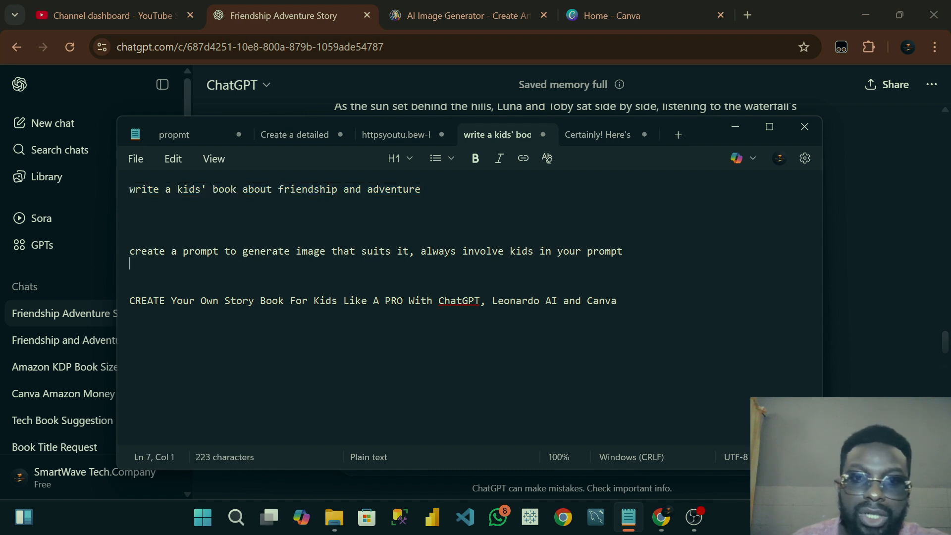
left_click_drag(623, 252, 129, 251)
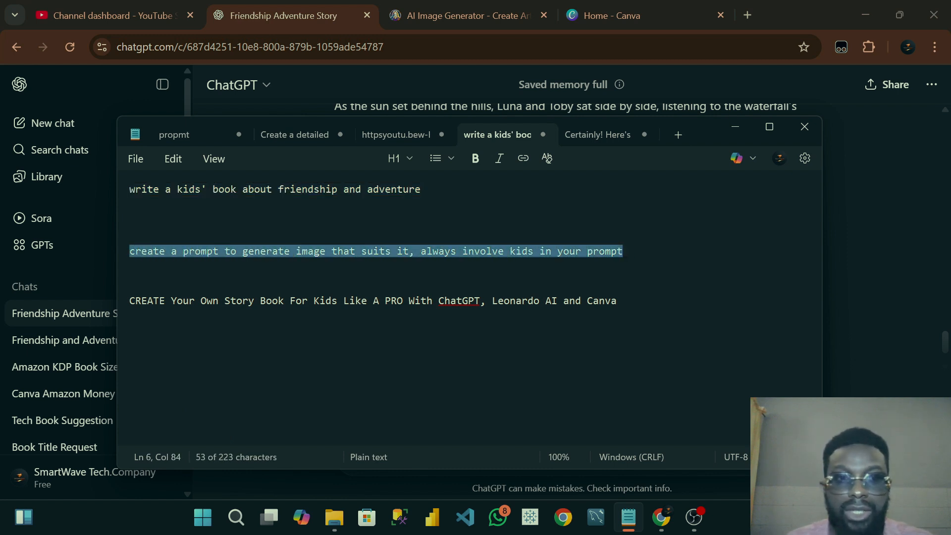
left_click(738, 130)
key("ctrl+v")
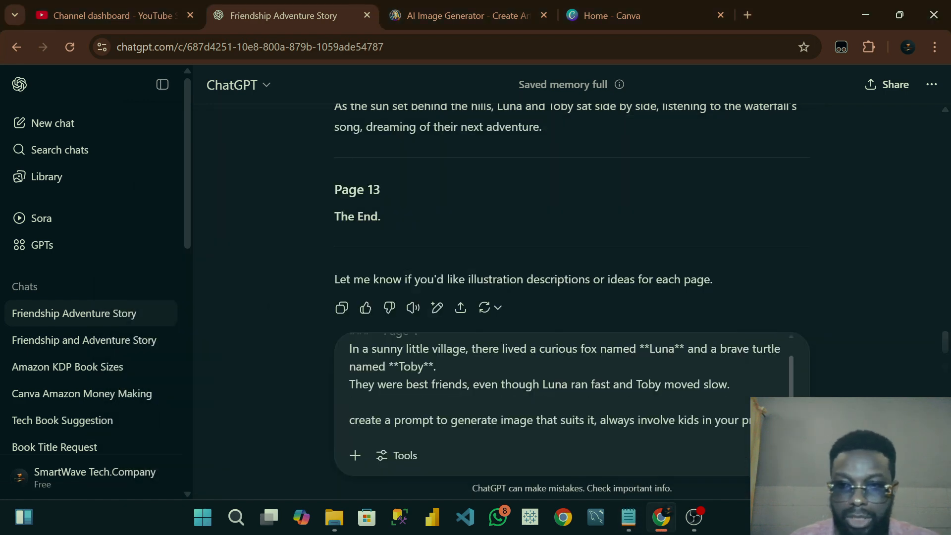
key("Return")
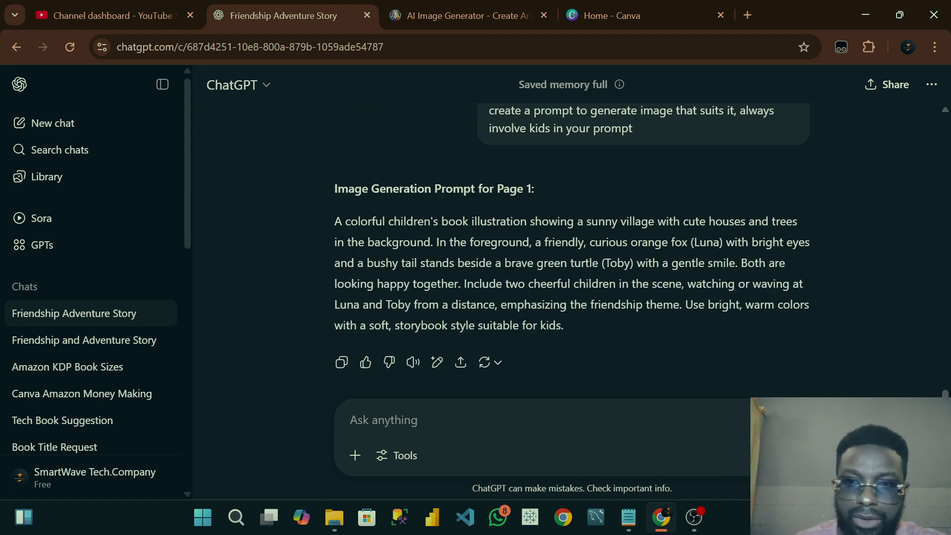
Step: Examine the image generation prompt for Page 1 and compare it with the story pages earlier in the chat
scroll(584, 323, "up", 3)
scroll(585, 323, "down", 4)
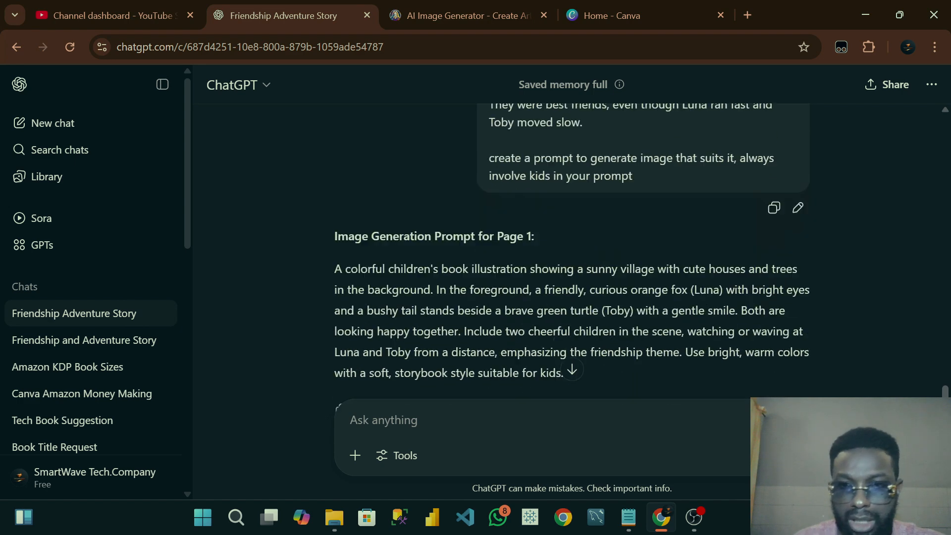
scroll(525, 292, "up", 10)
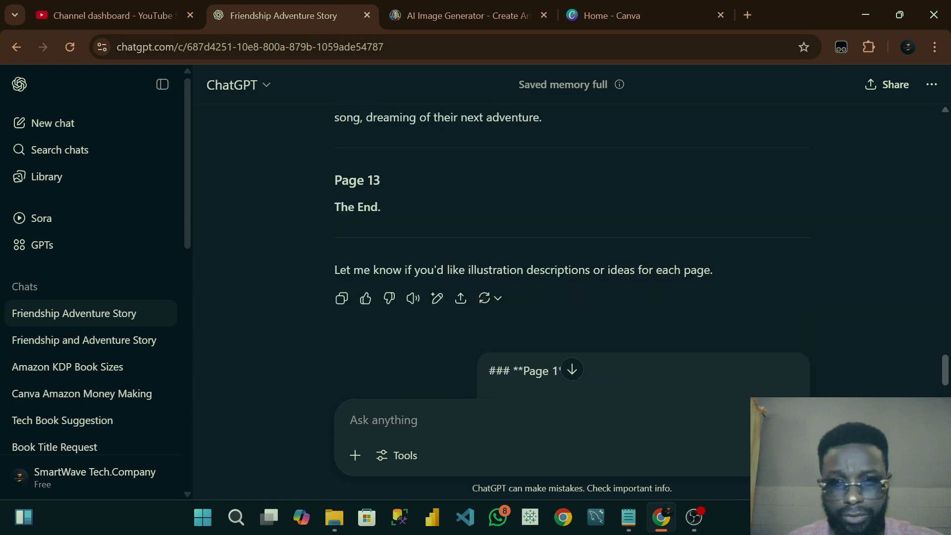
scroll(524, 290, "up", 15)
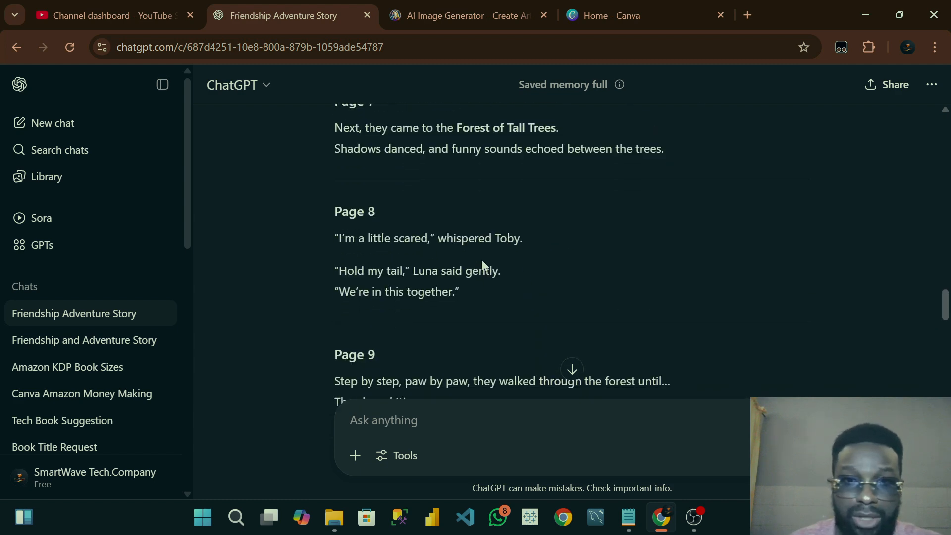
scroll(364, 198, "down", 2)
scroll(366, 213, "up", 5)
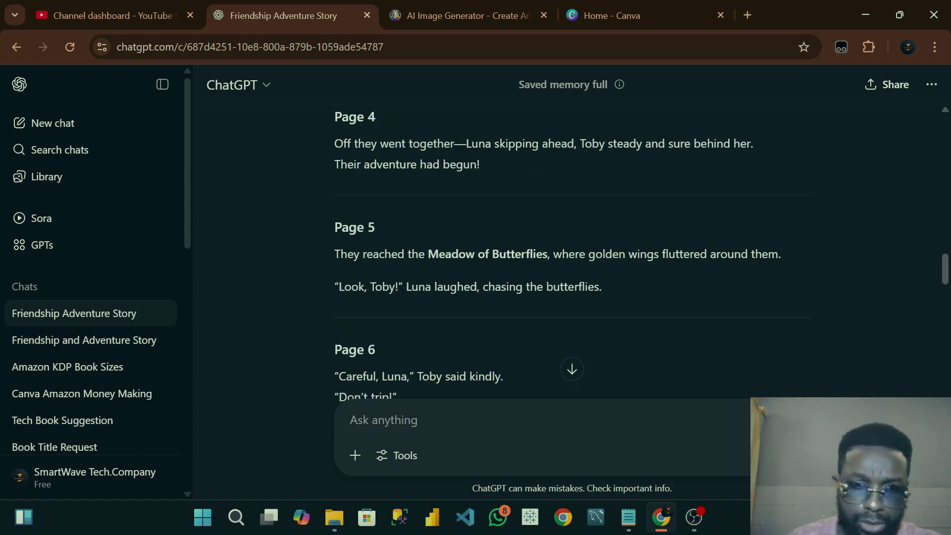
scroll(382, 202, "down", 20)
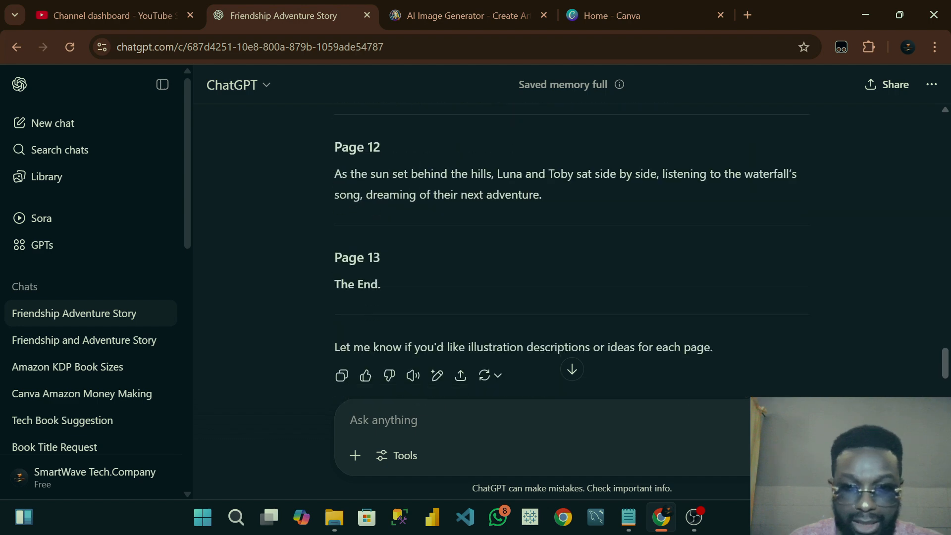
scroll(414, 237, "down", 6)
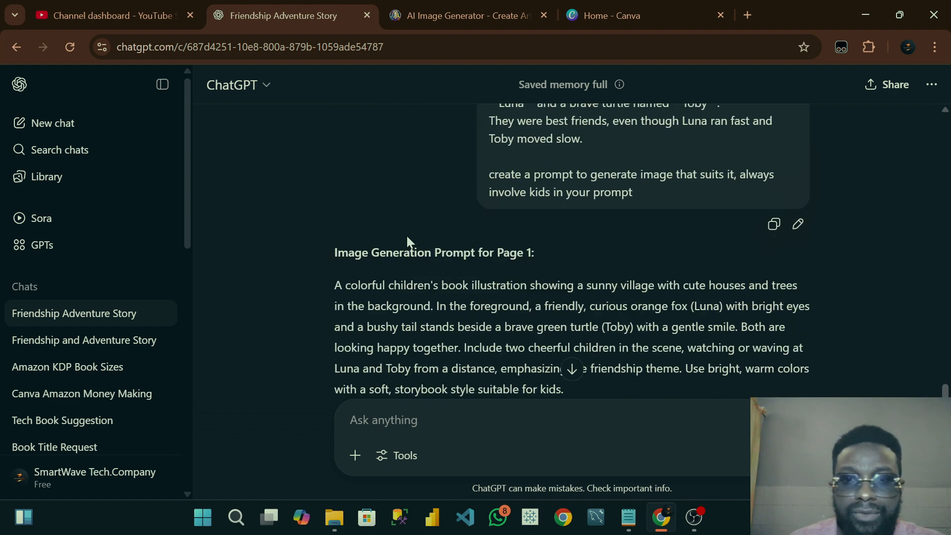
scroll(446, 258, "up", 7)
scroll(457, 266, "up", 10)
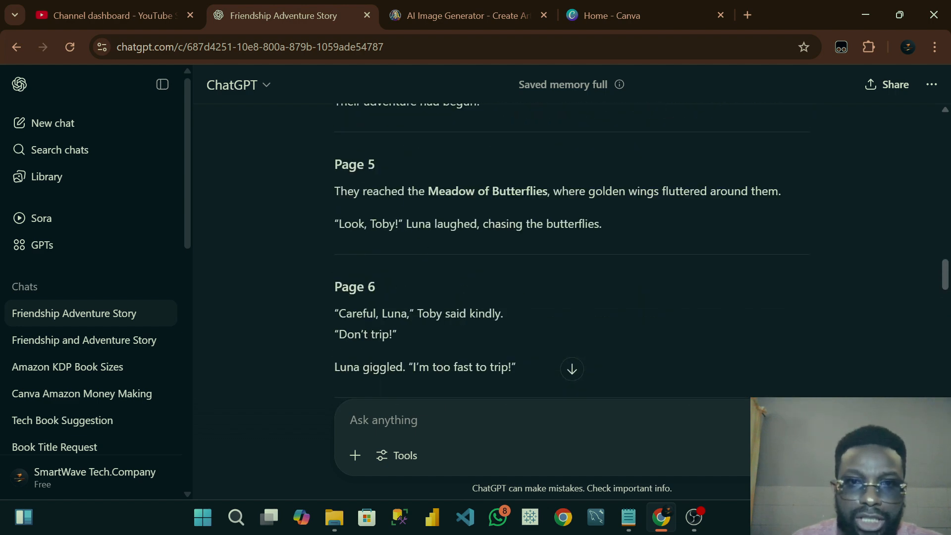
scroll(592, 278, "down", 18)
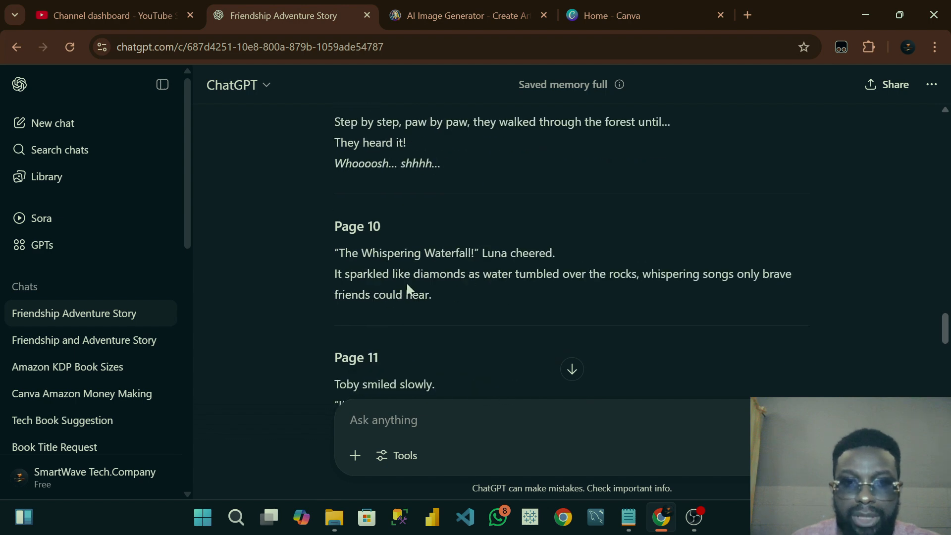
scroll(572, 247, "down", 3)
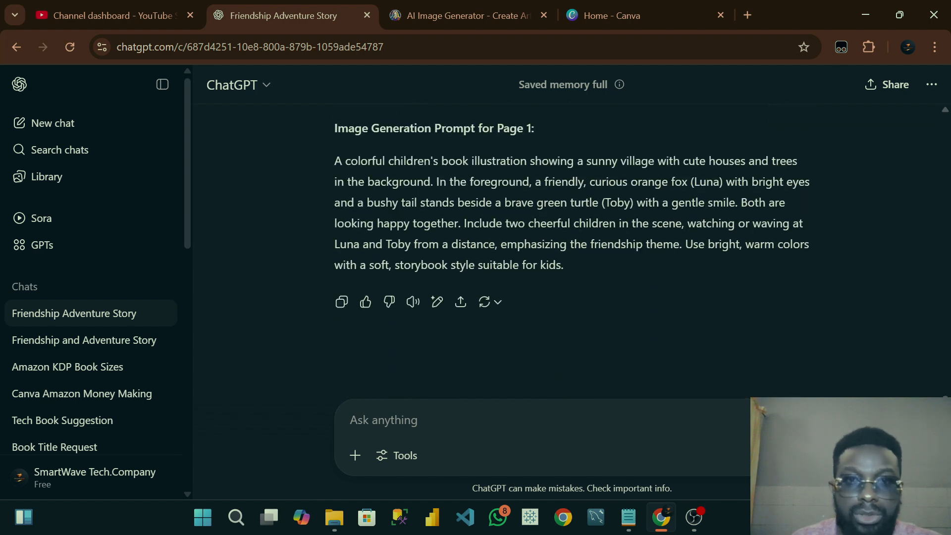
scroll(380, 230, "up", 2)
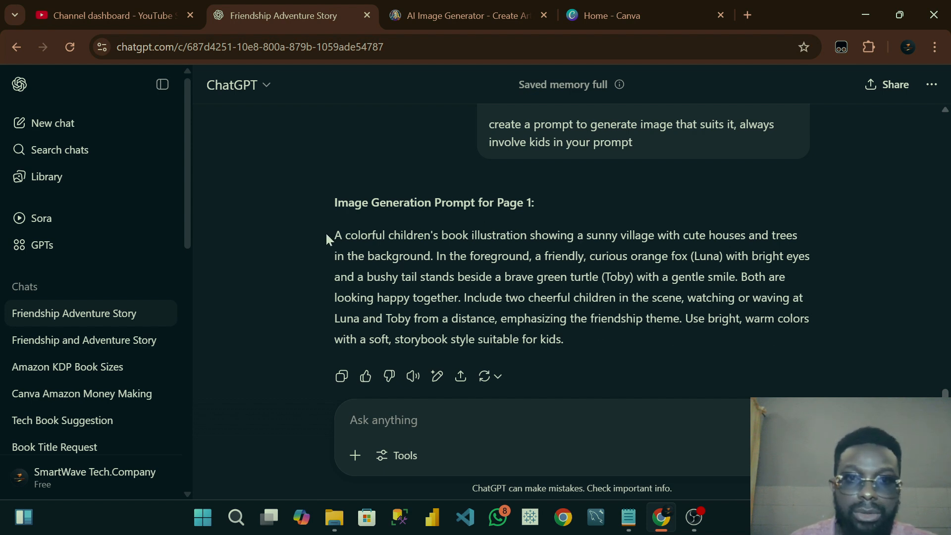
Step: Copy the Page 1 image prompt paragraph from ChatGPT and switch to the Leonardo.Ai website
left_click(446, 14)
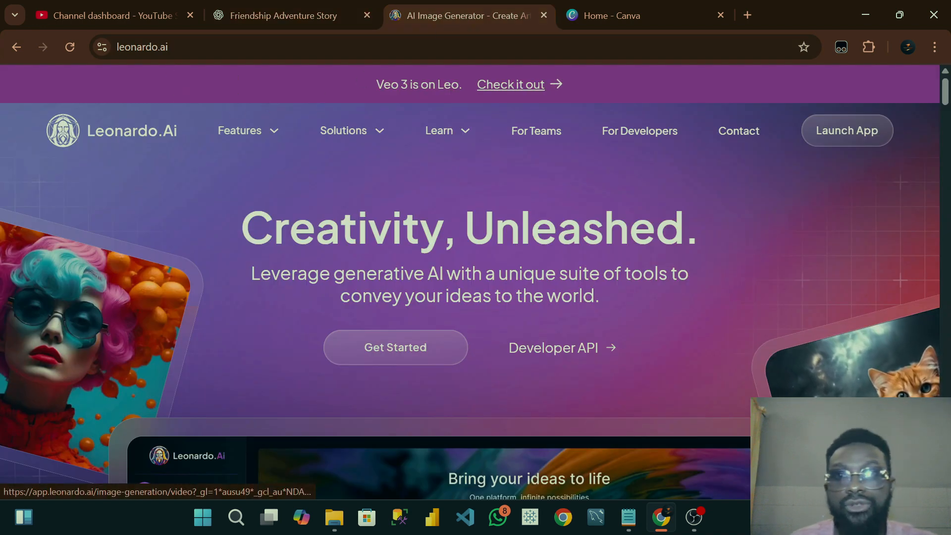
left_click(251, 7)
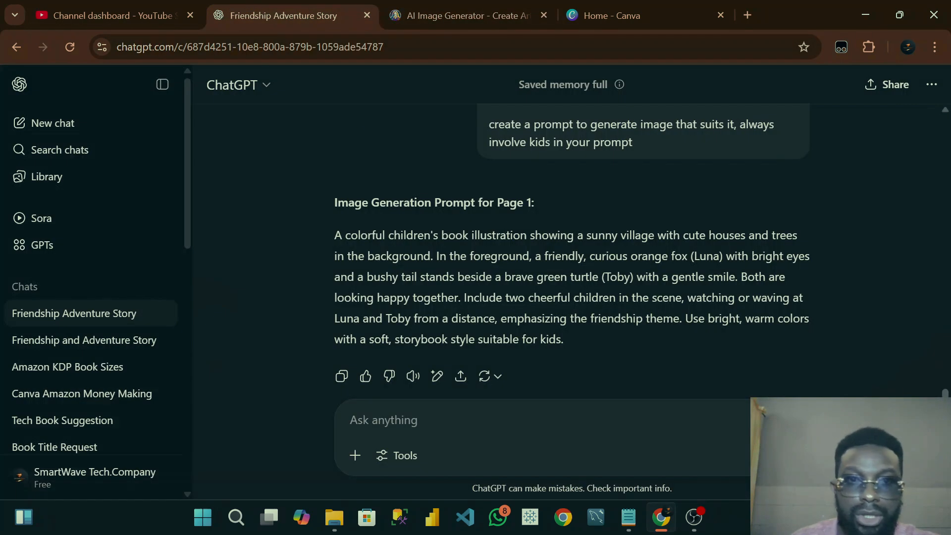
left_click_drag(328, 234, 577, 346)
key("ctrl+c")
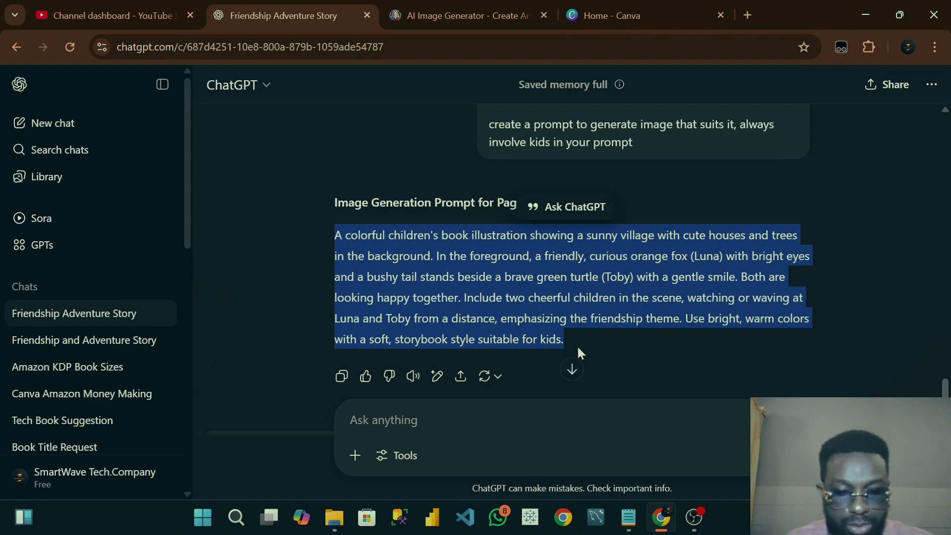
left_click(464, 11)
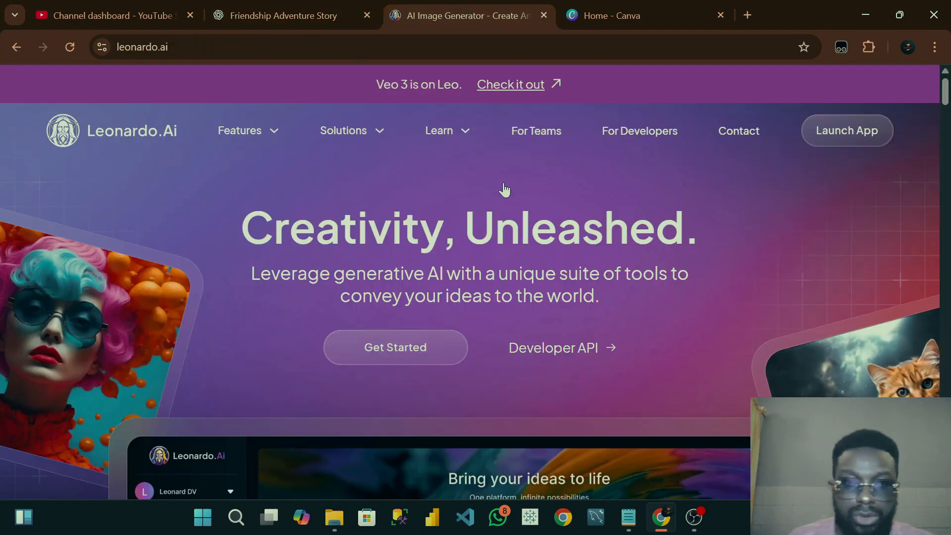
Step: Launch the Leonardo.Ai app, open its image generator and look through the featured models and presets, keeping Illustrative Albedo
left_click(409, 351)
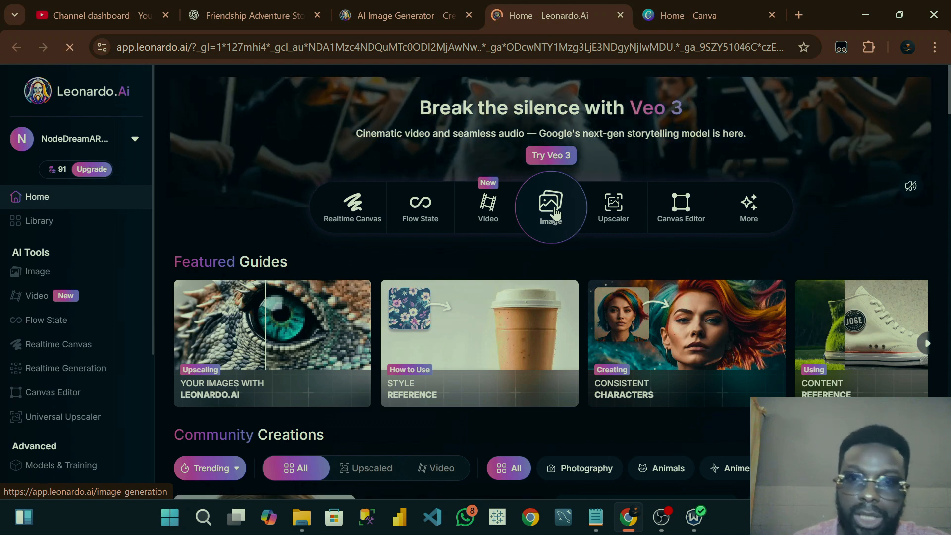
left_click(555, 214)
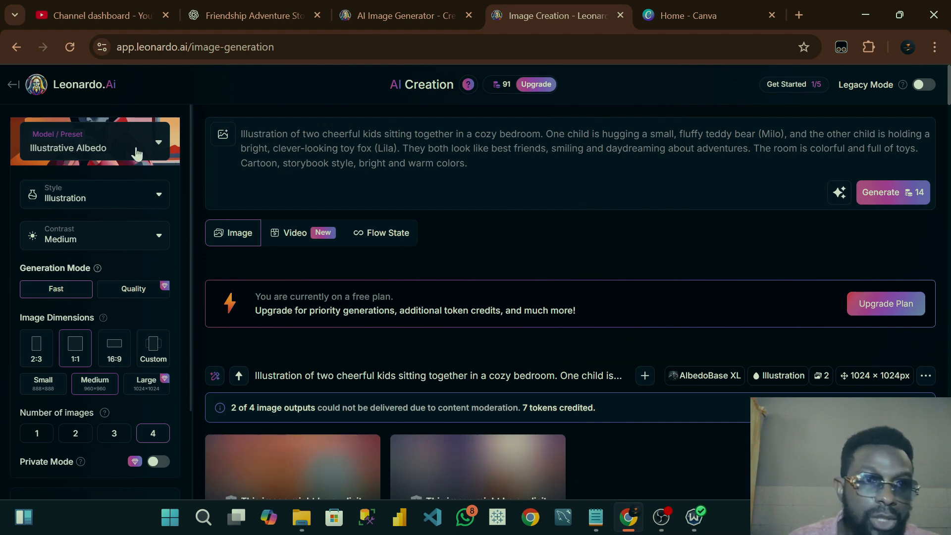
left_click(158, 147)
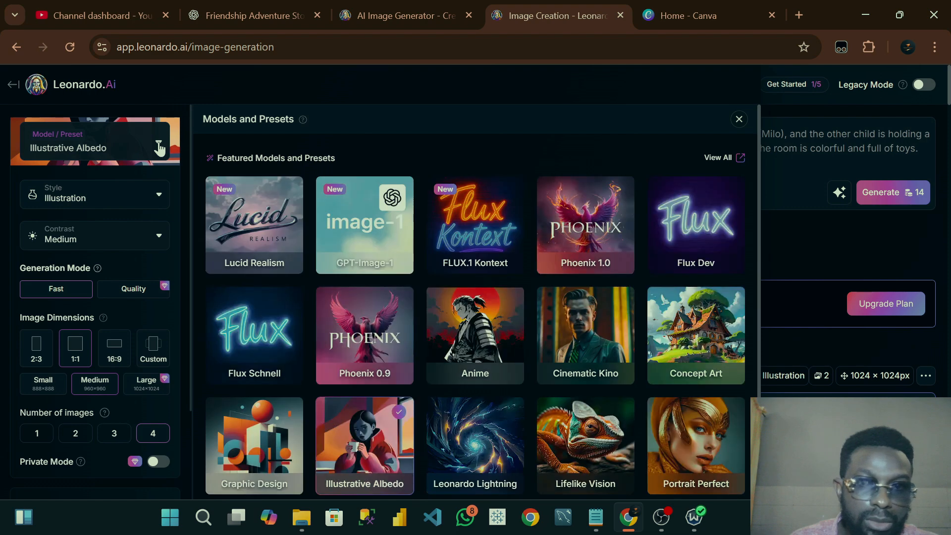
scroll(467, 392, "down", 2)
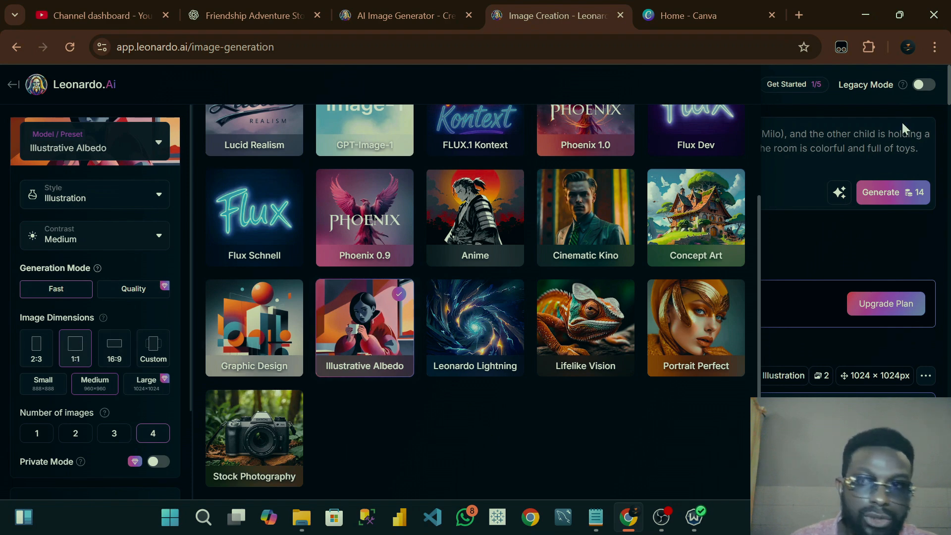
left_click(820, 252)
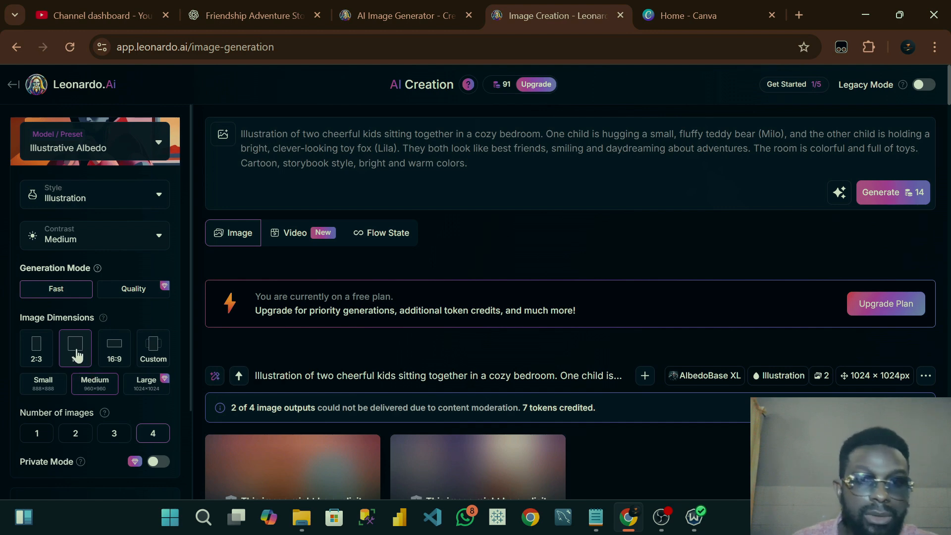
Step: Paste the copied Page 1 illustration prompt into the image generator's prompt field and generate the images
scroll(496, 185, "down", 1)
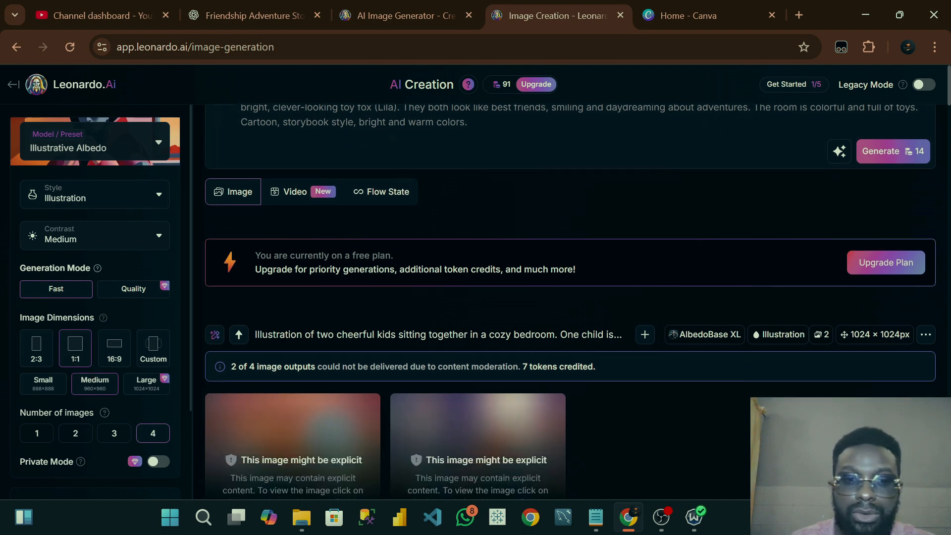
scroll(496, 185, "up", 1)
left_click_drag(467, 163, 241, 134)
key("ctrl+v")
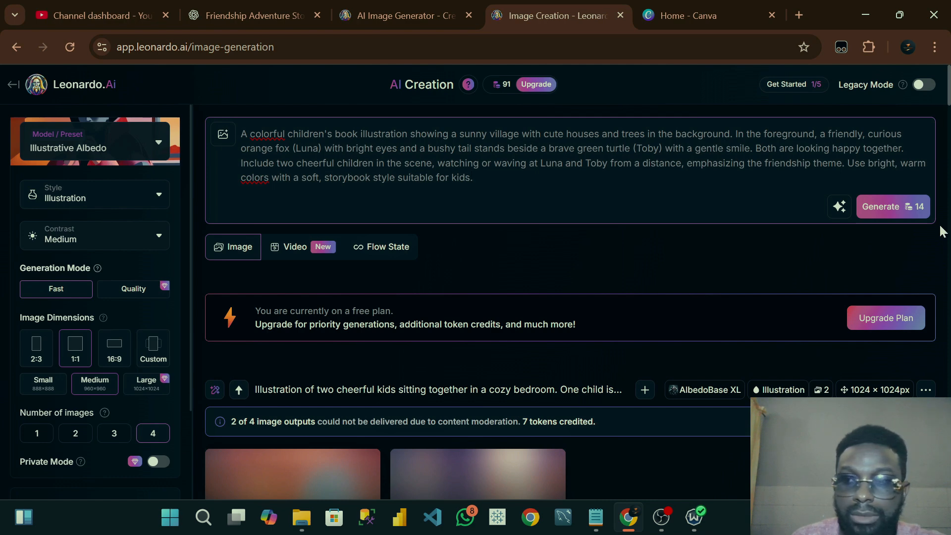
left_click(900, 210)
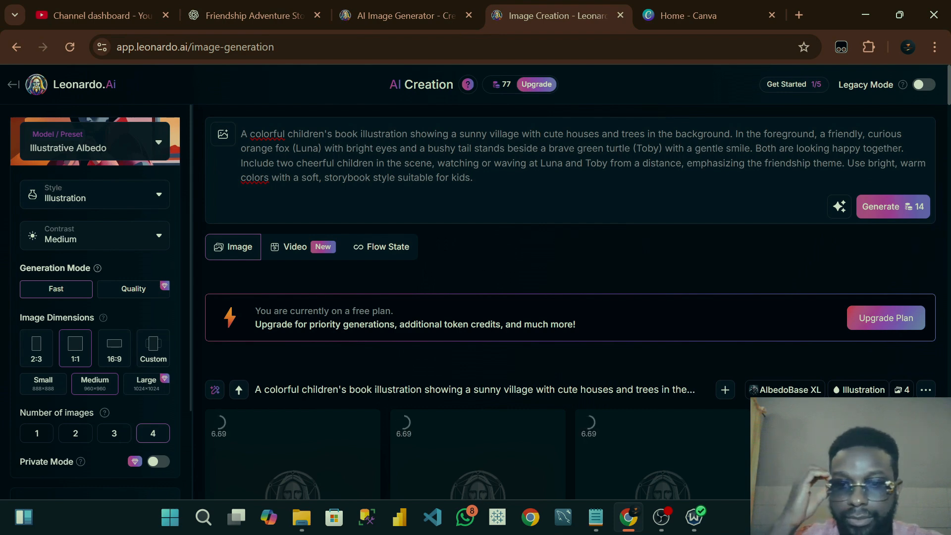
Step: Examine the generated village illustrations and compare them with the prompt's description of the fox, turtle and children
scroll(641, 272, "down", 2)
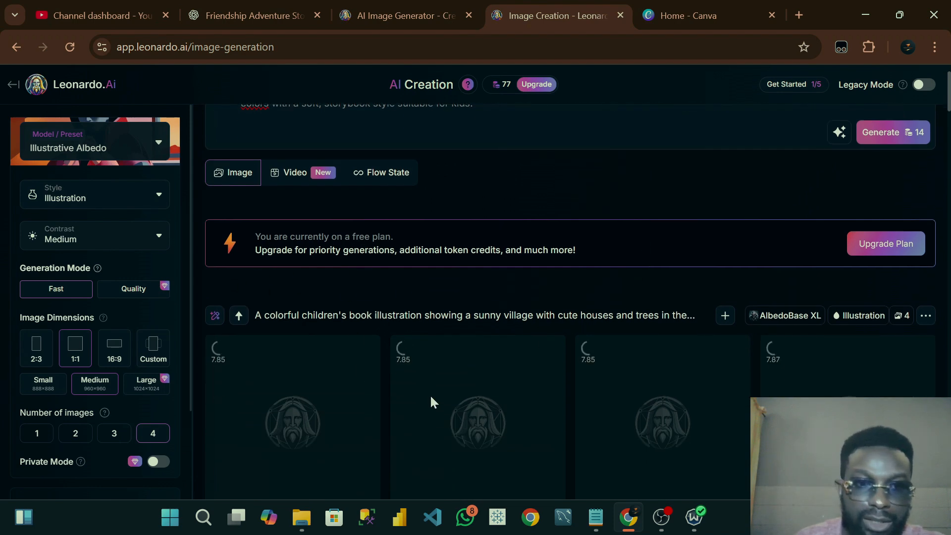
scroll(322, 381, "down", 2)
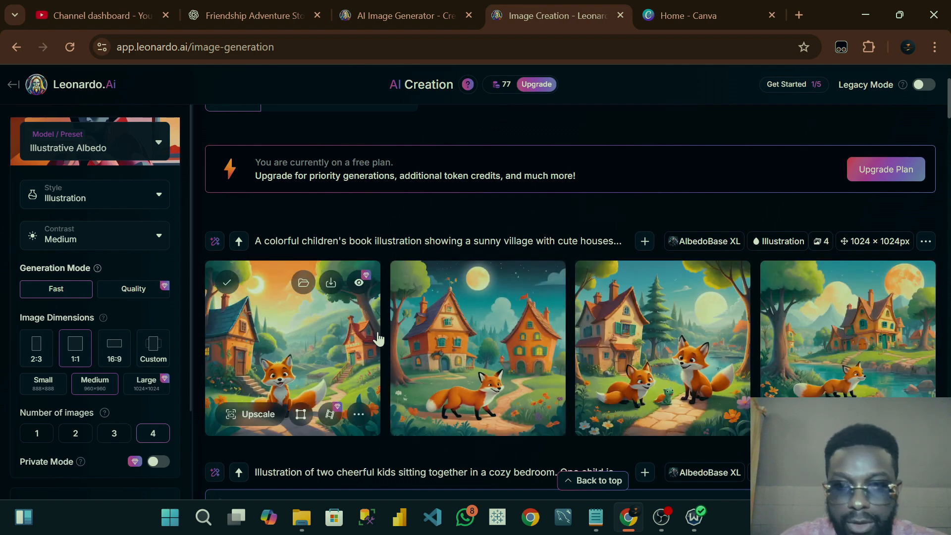
scroll(540, 344, "up", 3)
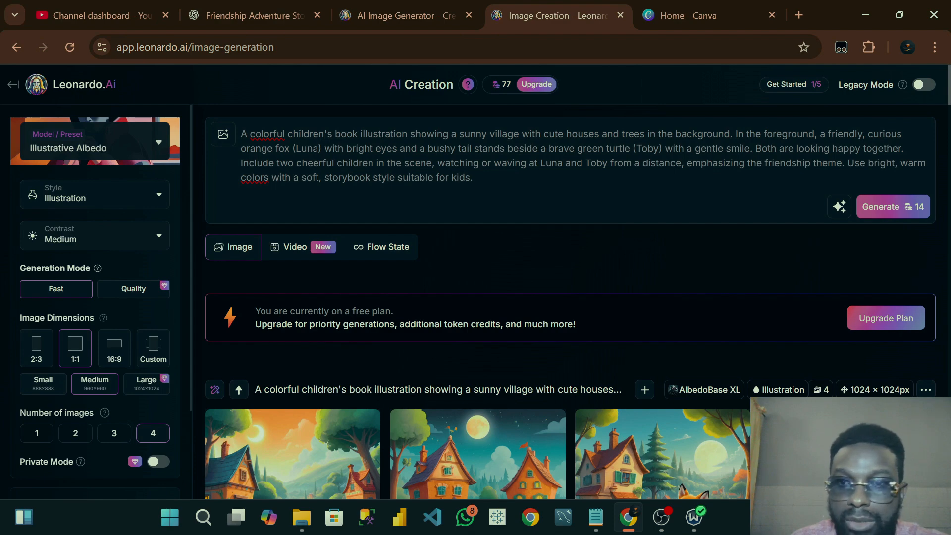
scroll(659, 174, "down", 3)
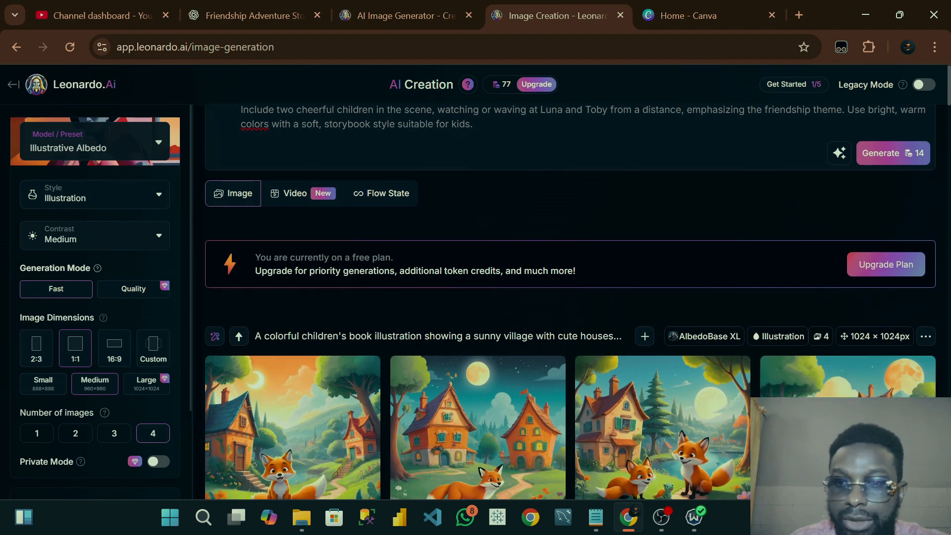
scroll(658, 173, "up", 3)
scroll(707, 243, "down", 5)
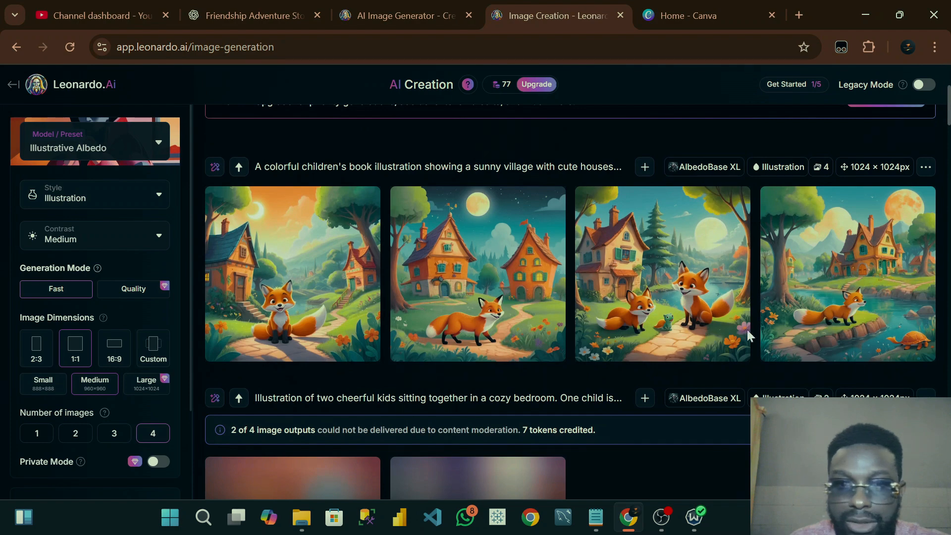
mouse_move(871, 327)
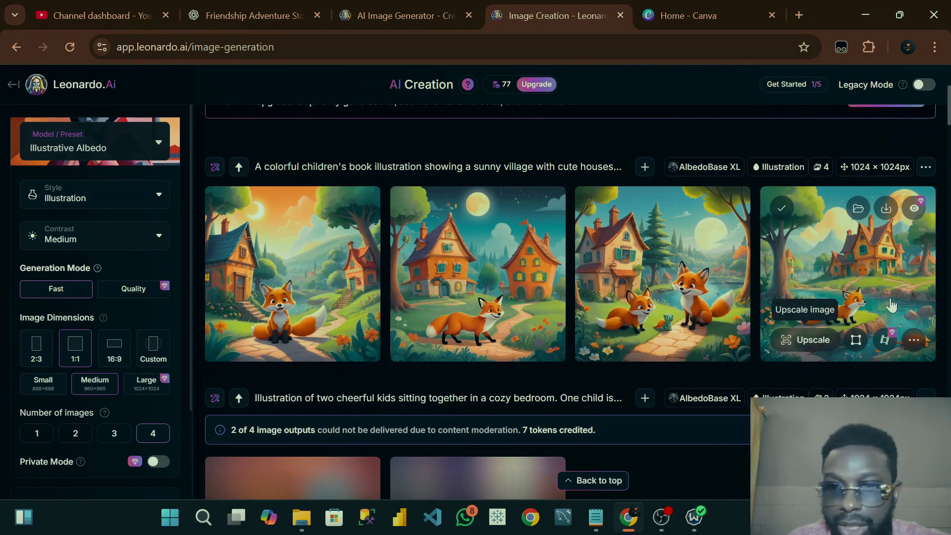
scroll(471, 319, "up", 4)
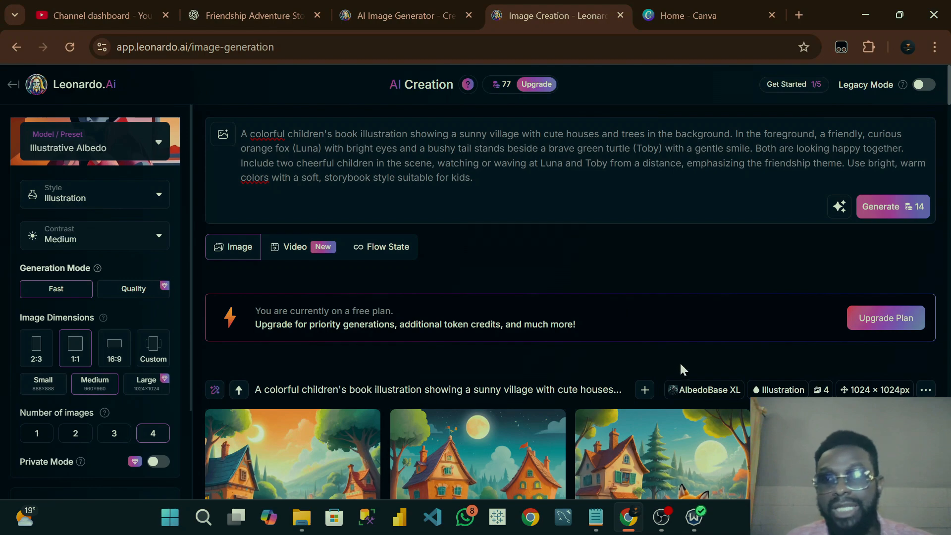
scroll(681, 369, "down", 5)
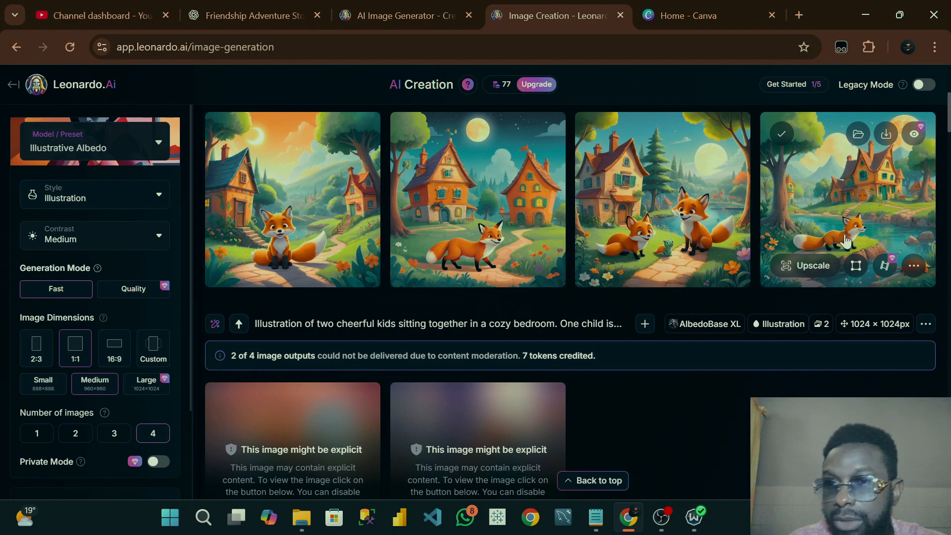
scroll(845, 241, "up", 3)
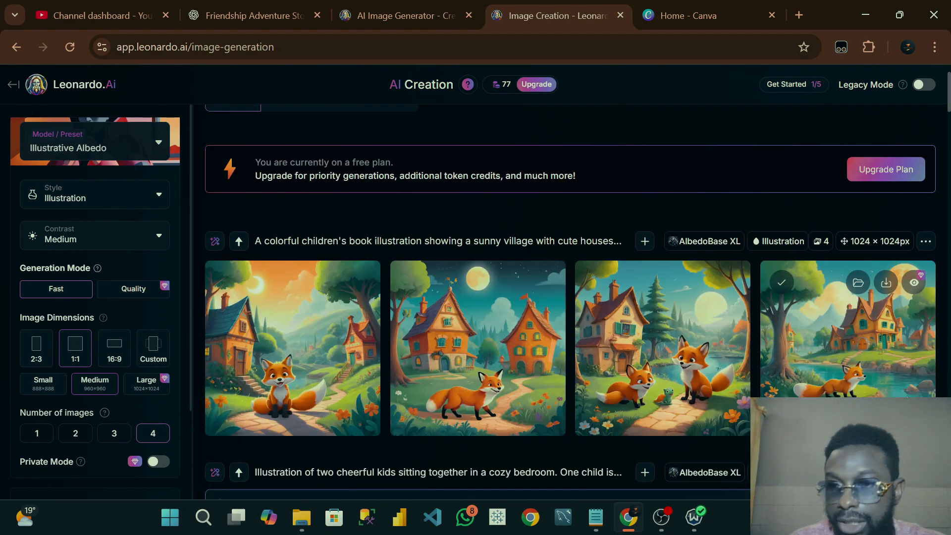
Step: Switch to ChatGPT and reread the Page 1 passage about Luna and Toby to judge which illustration suits it
left_click(234, 15)
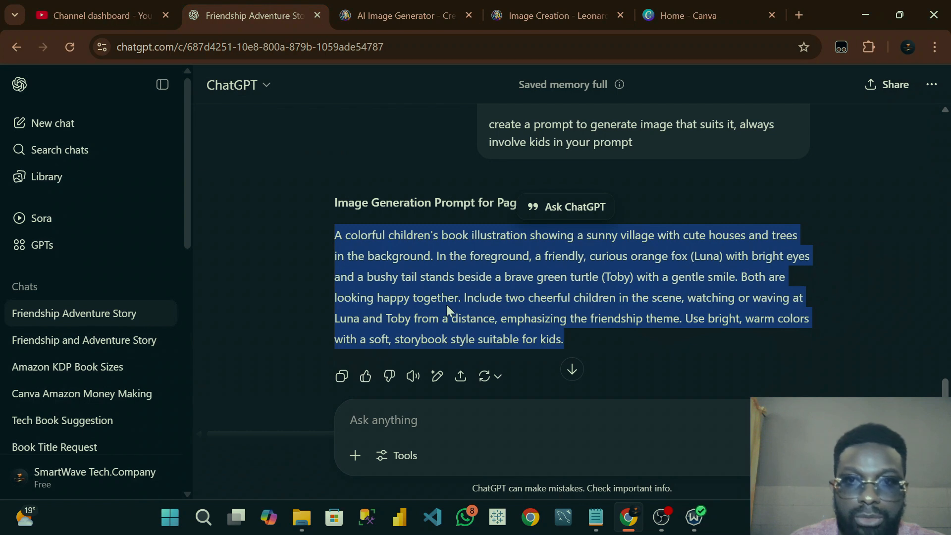
scroll(447, 305, "up", 3)
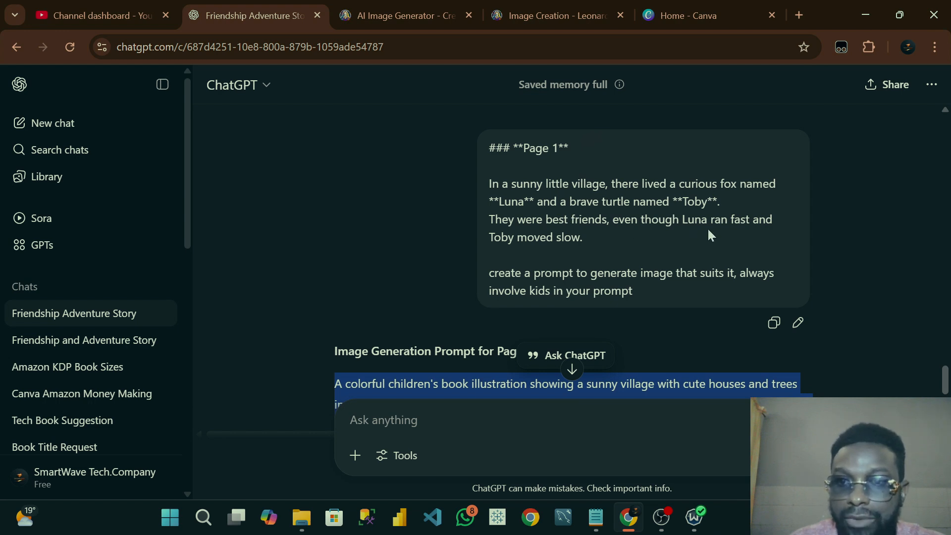
left_click(621, 243)
left_click_drag(587, 237, 487, 187)
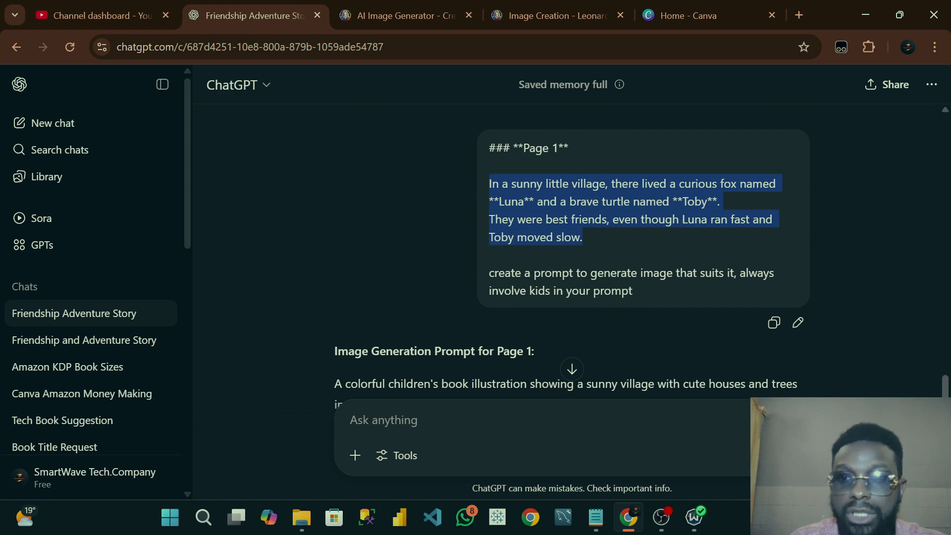
left_click(584, 246)
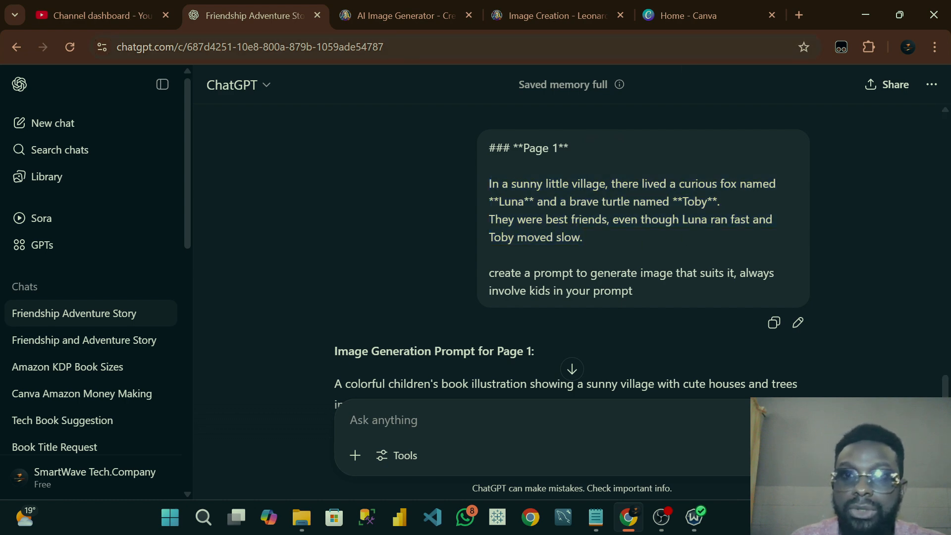
Step: Switch back to Leonardo.Ai, compare the illustrations and download the fourth one, with the fox and turtle by the water
left_click(524, 11)
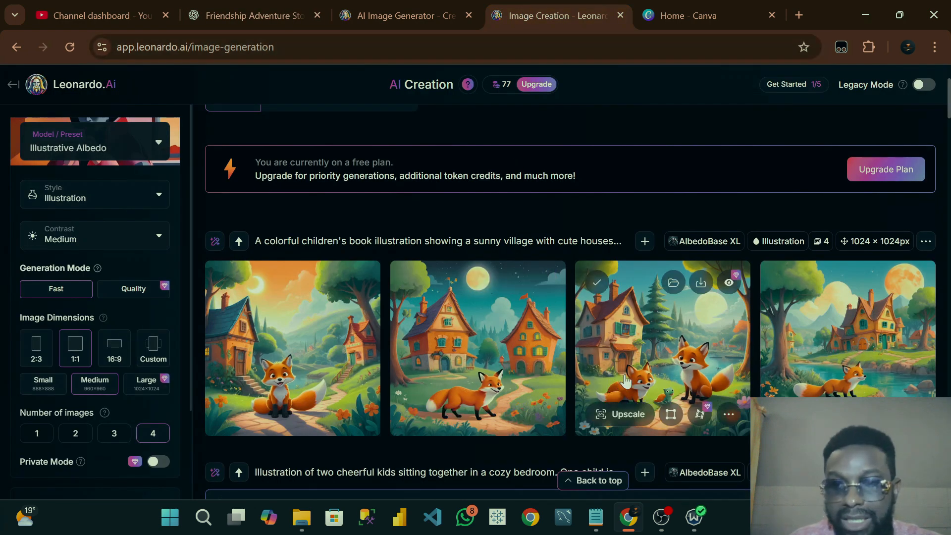
mouse_move(797, 334)
mouse_move(674, 386)
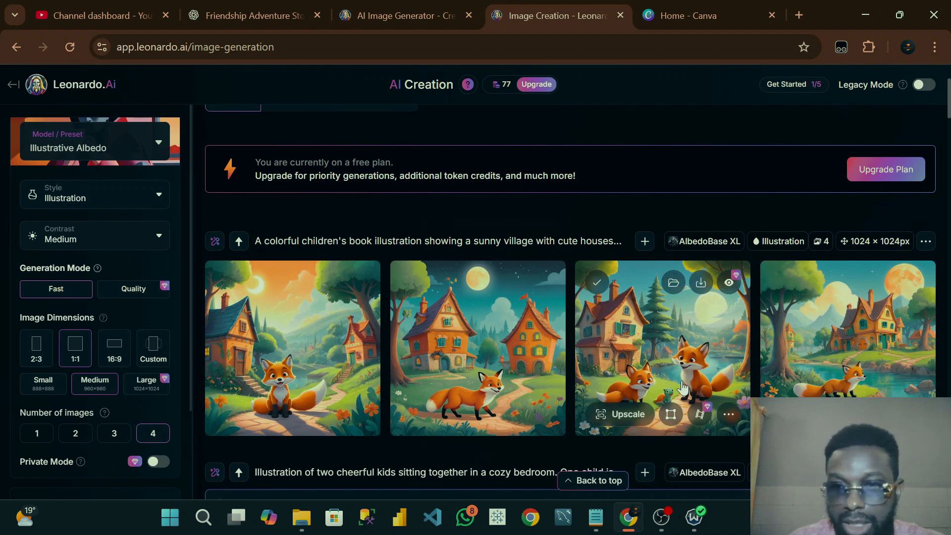
mouse_move(815, 387)
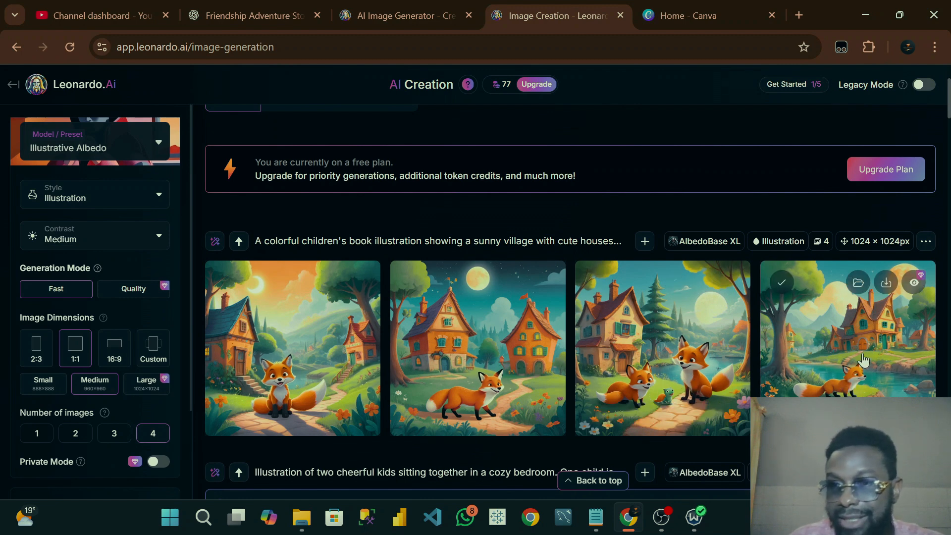
left_click(886, 286)
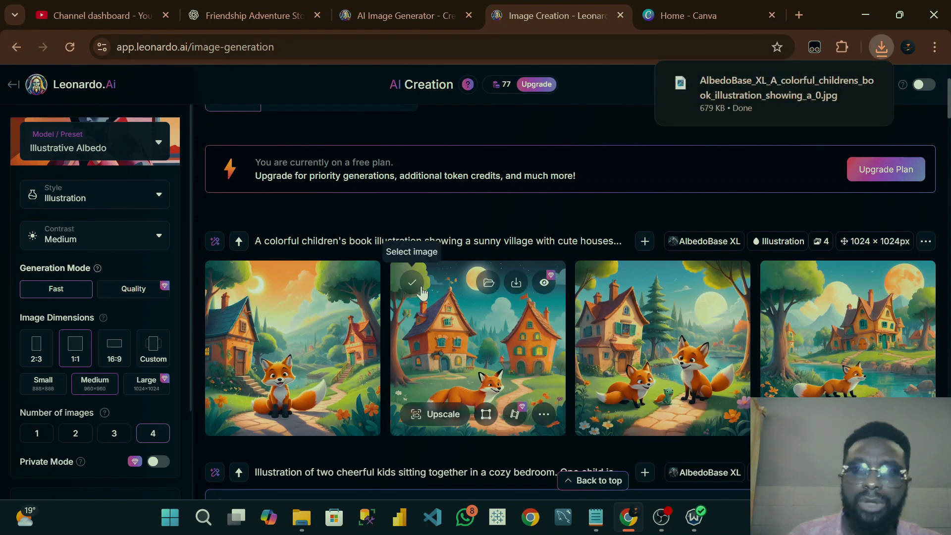
Step: Switch to Canva and search its template library for "story book"
left_click(704, 11)
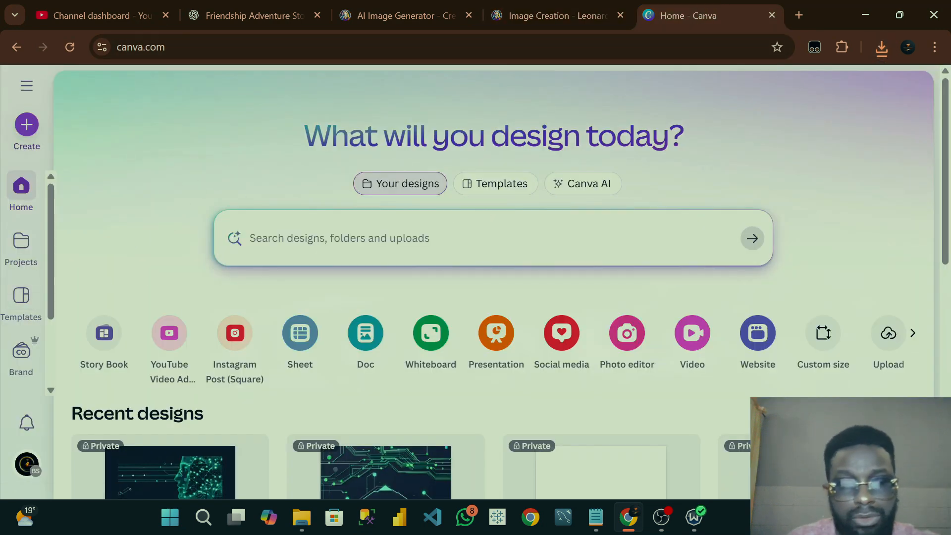
left_click(23, 301)
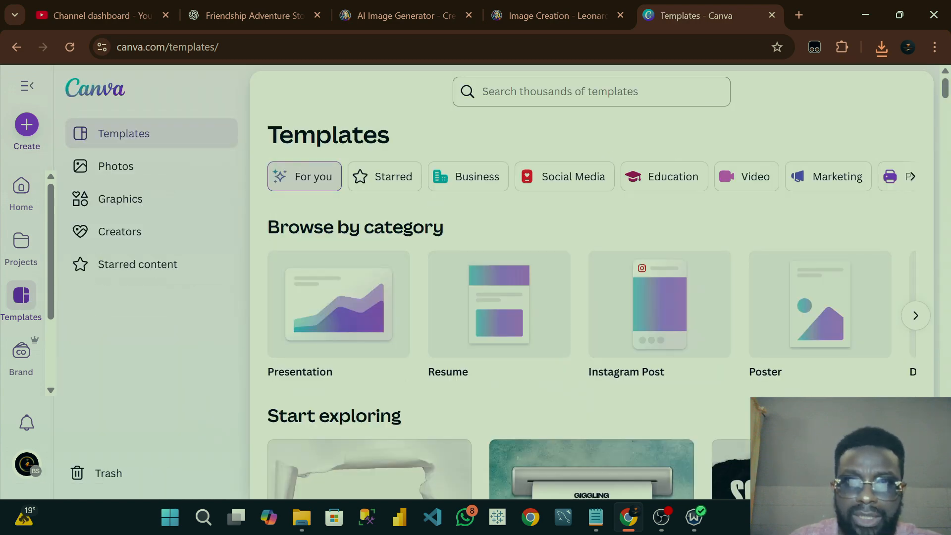
left_click(590, 92)
type("s")
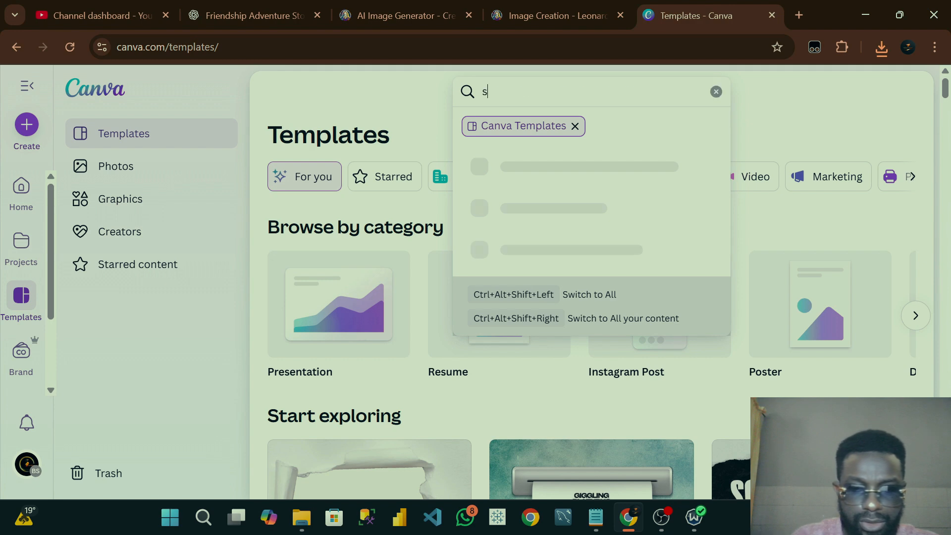
type("tro")
key("BackSpace")
key("BackSpace")
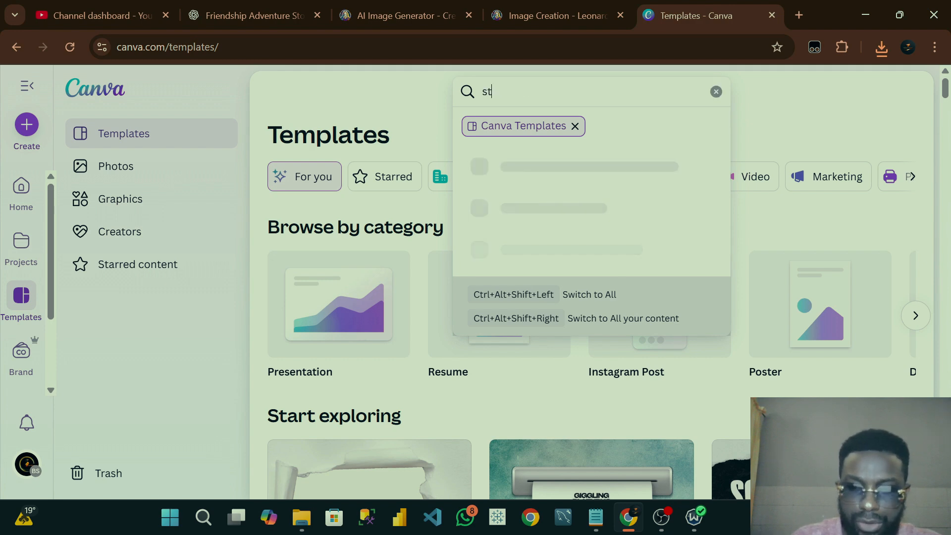
type("ory")
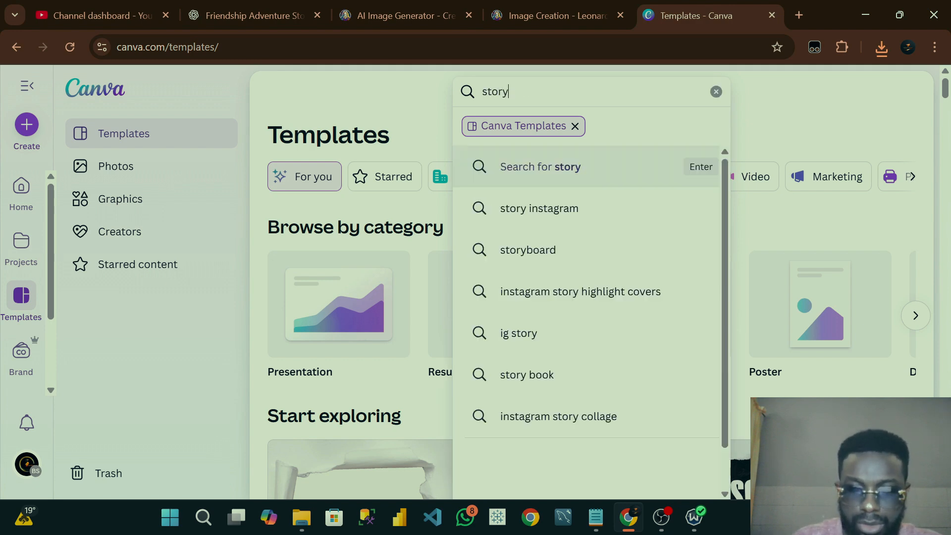
left_click(576, 385)
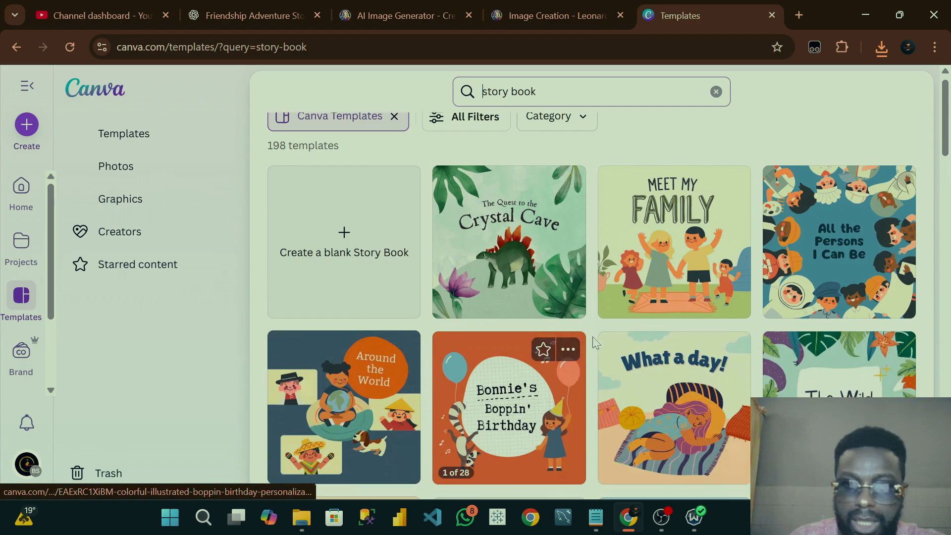
Step: Browse the story book templates for cover and layout ideas, and return to the Canva home page
scroll(595, 376, "down", 10)
scroll(609, 371, "up", 10)
scroll(618, 369, "down", 15)
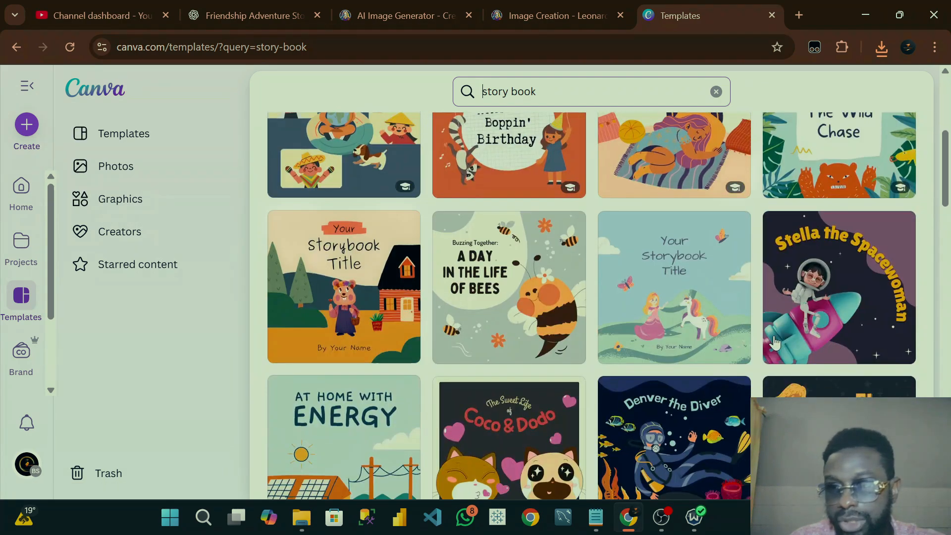
scroll(502, 321, "down", 12)
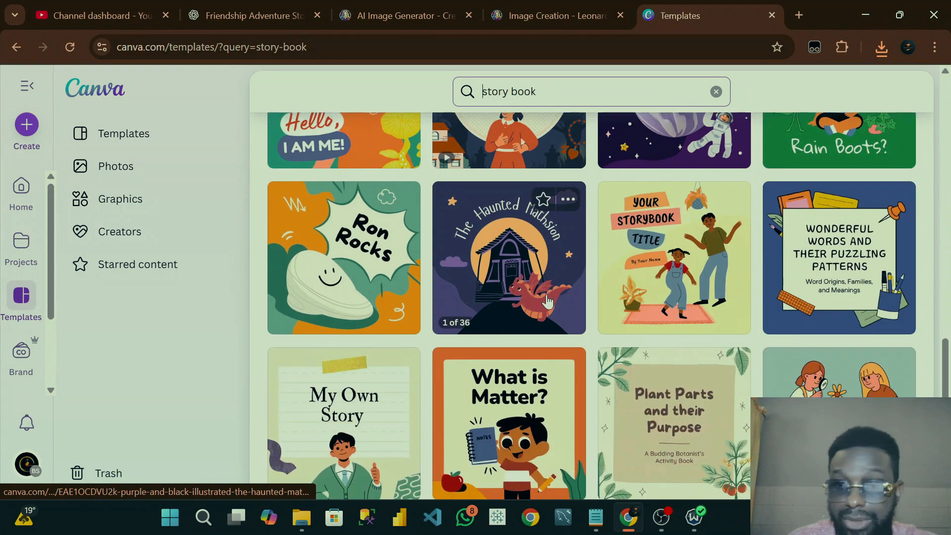
scroll(779, 323, "down", 7)
scroll(521, 348, "up", 20)
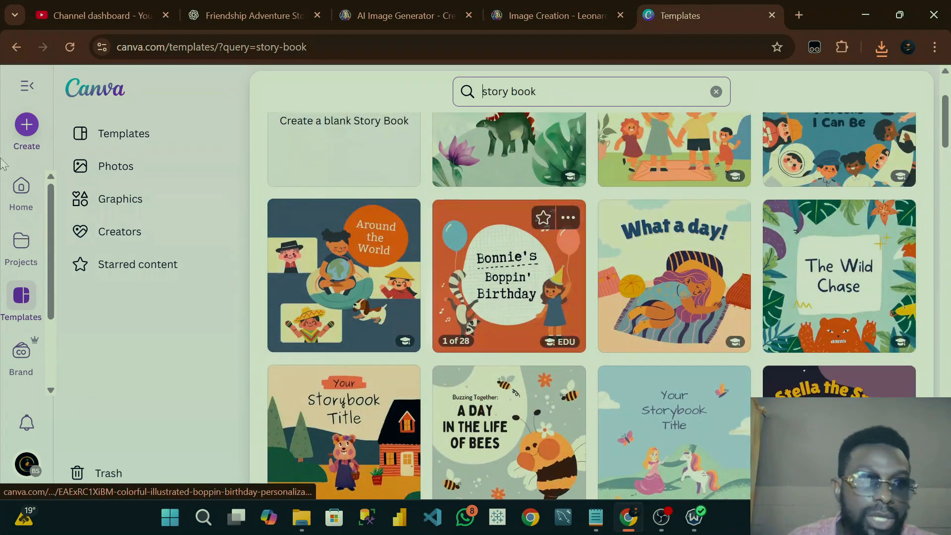
left_click(24, 198)
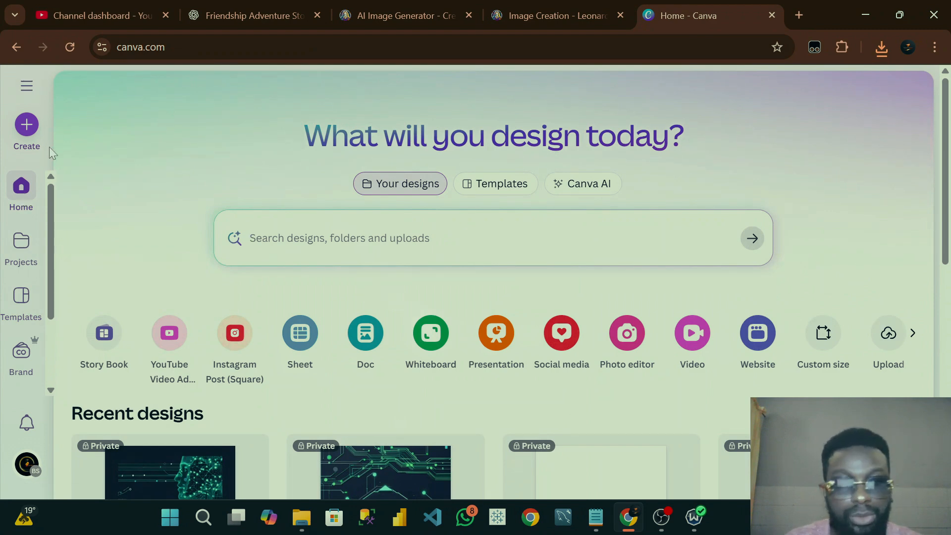
Step: Create a blank custom-size design 8.5 in wide and 11 in high
left_click(27, 127)
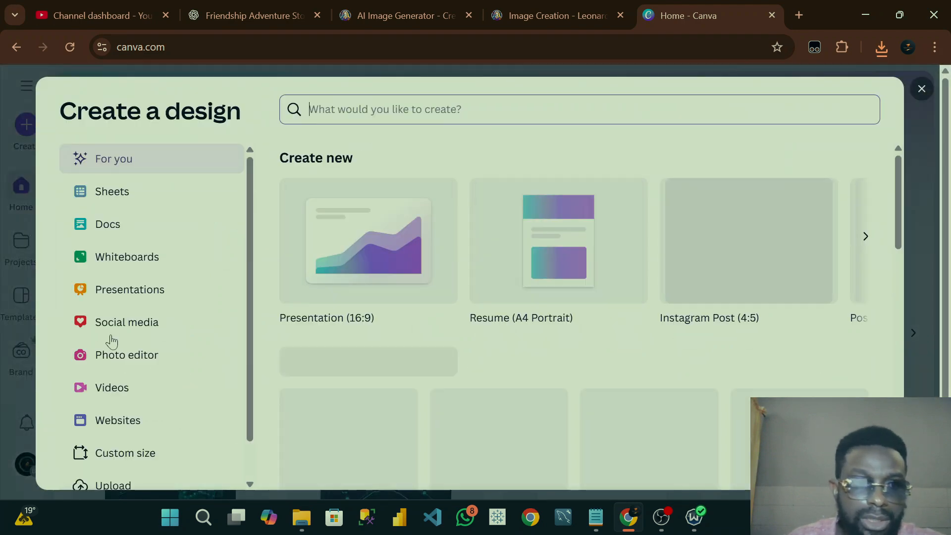
left_click(131, 456)
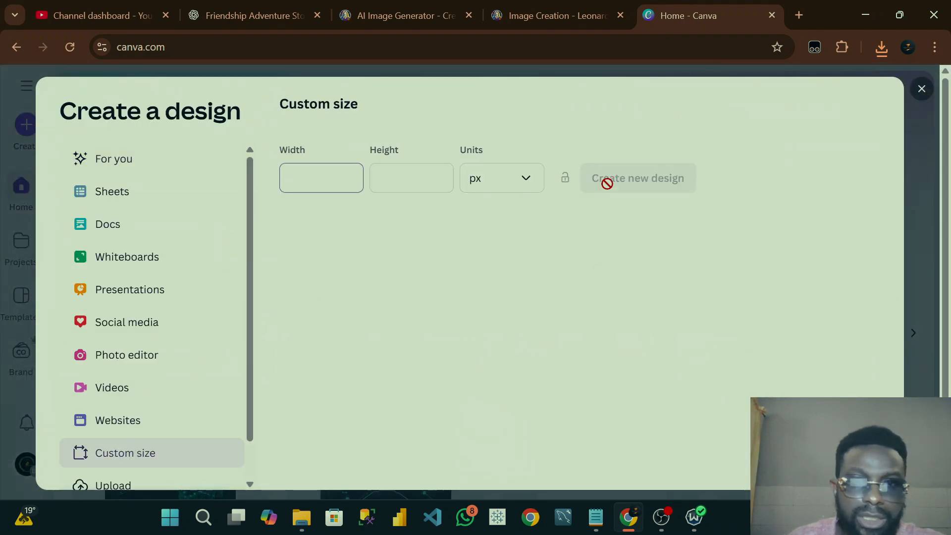
left_click(496, 191)
left_click(501, 258)
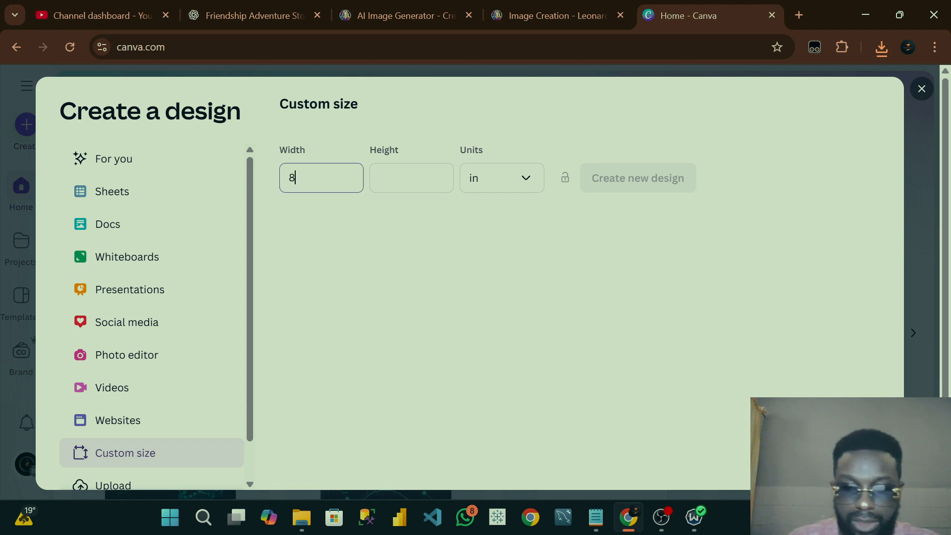
type(".5")
key("Tab")
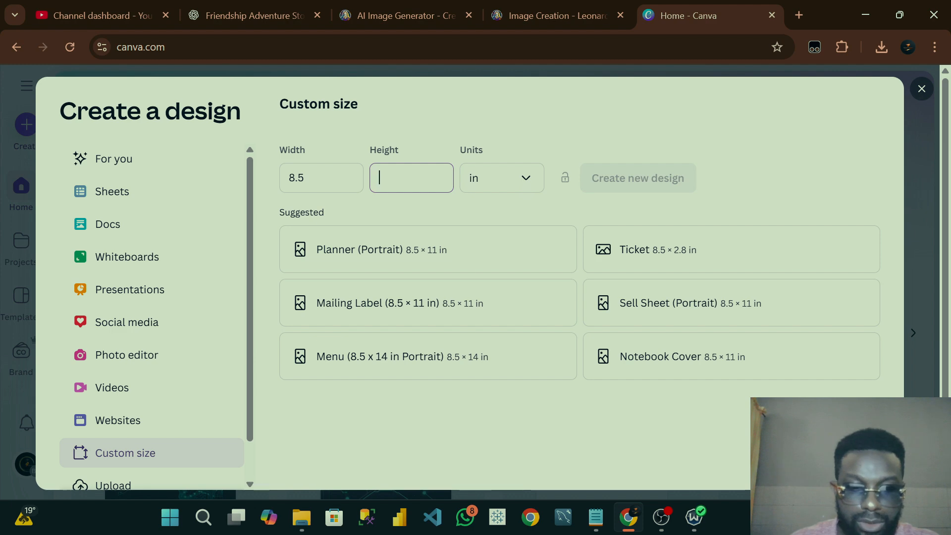
type("11")
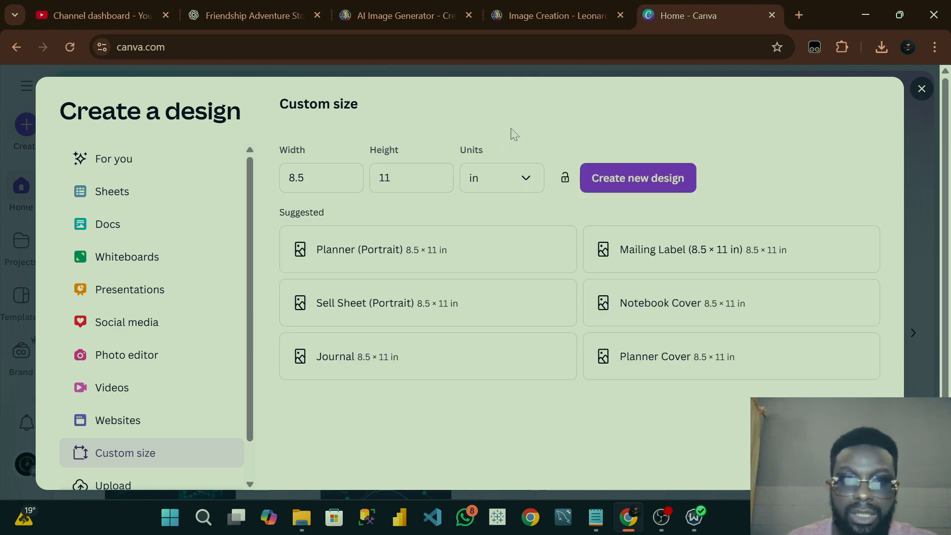
left_click(653, 181)
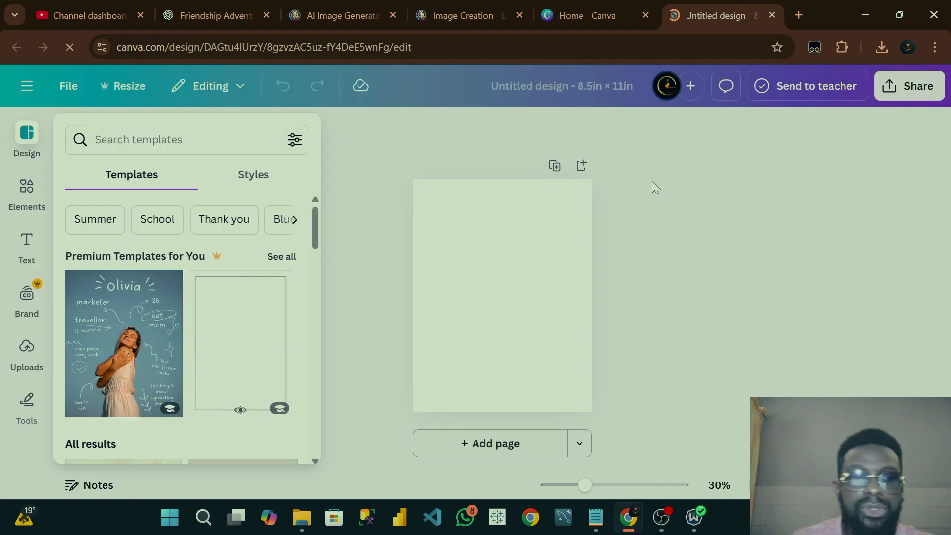
left_click(519, 278)
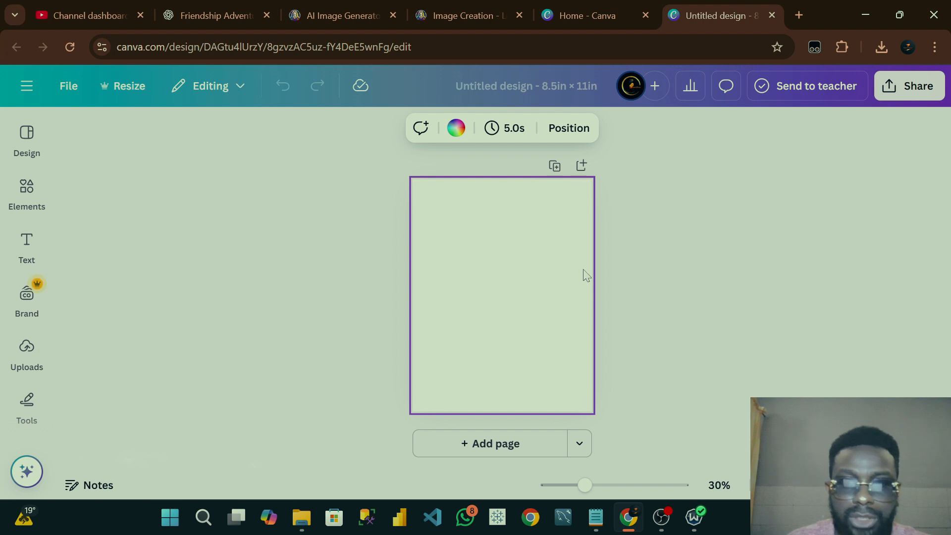
Step: Switch to Notepad, look up the Page 1 passage in the saved story text, and put the window away
left_click(596, 518)
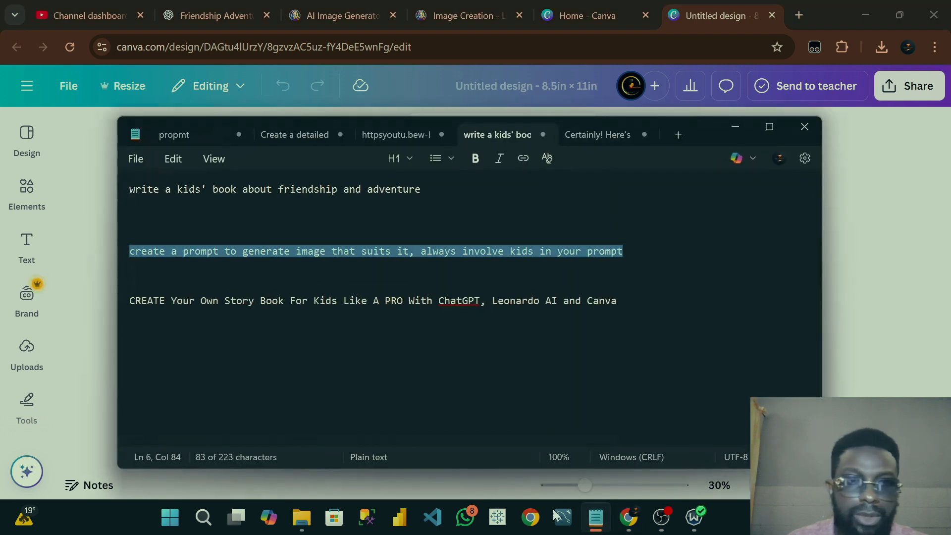
left_click(616, 141)
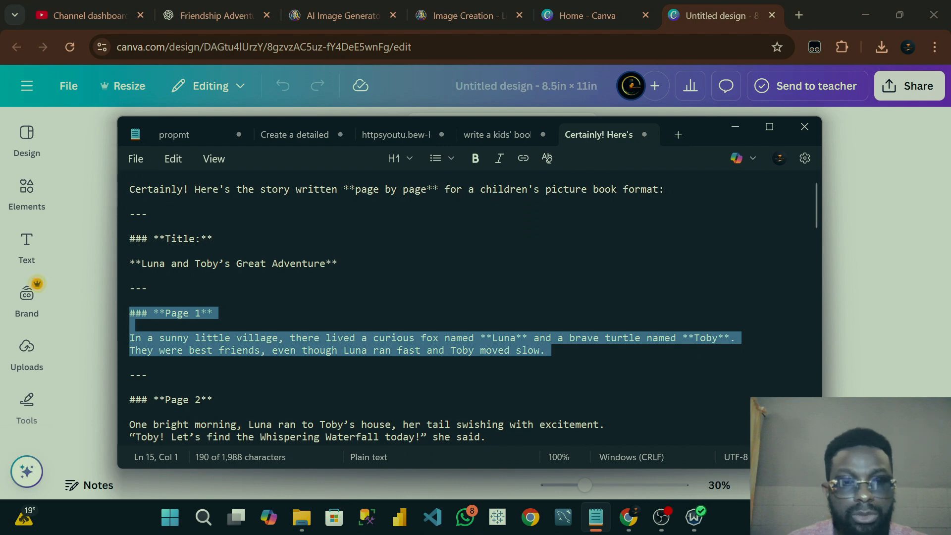
left_click(547, 351)
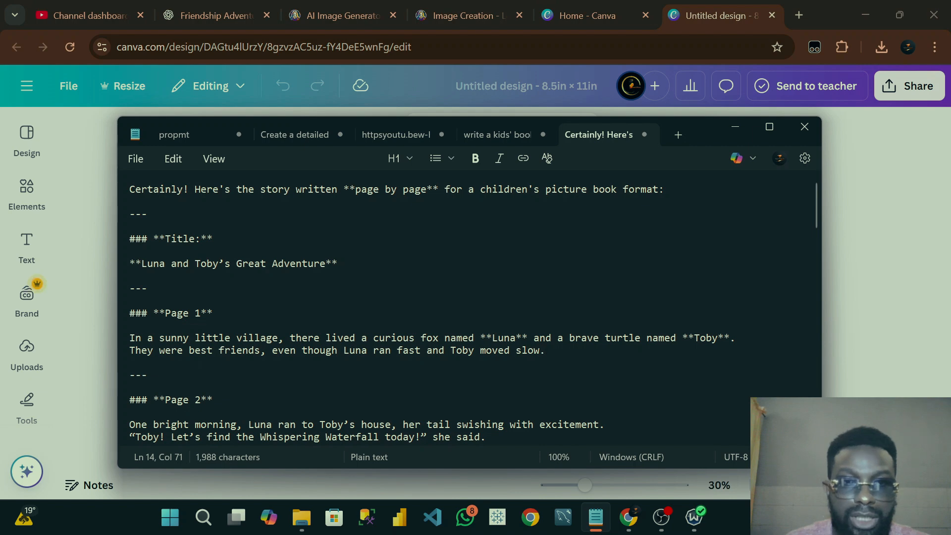
left_click(735, 127)
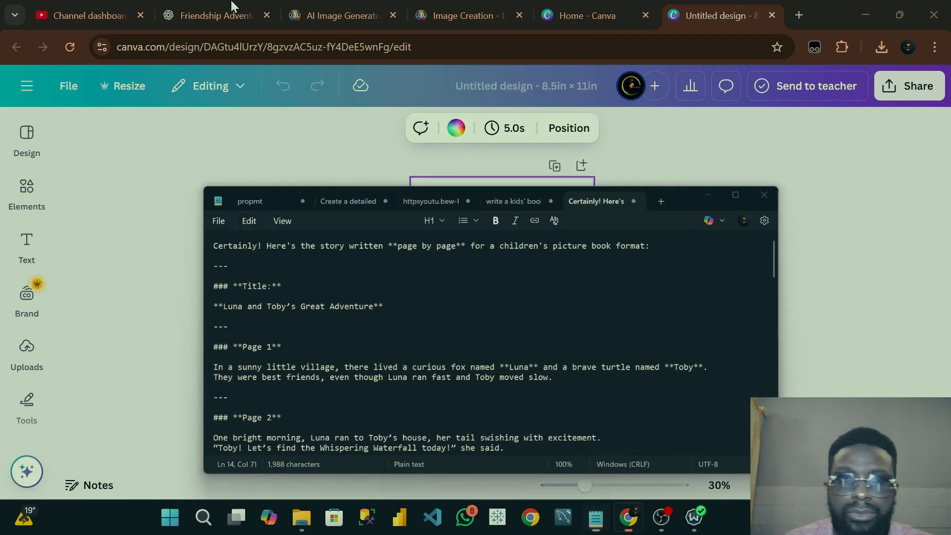
Step: Switch to ChatGPT and copy the two-sentence Page 1 passage about Luna and Toby, without its heading
left_click(203, 15)
scroll(433, 260, "up", 20)
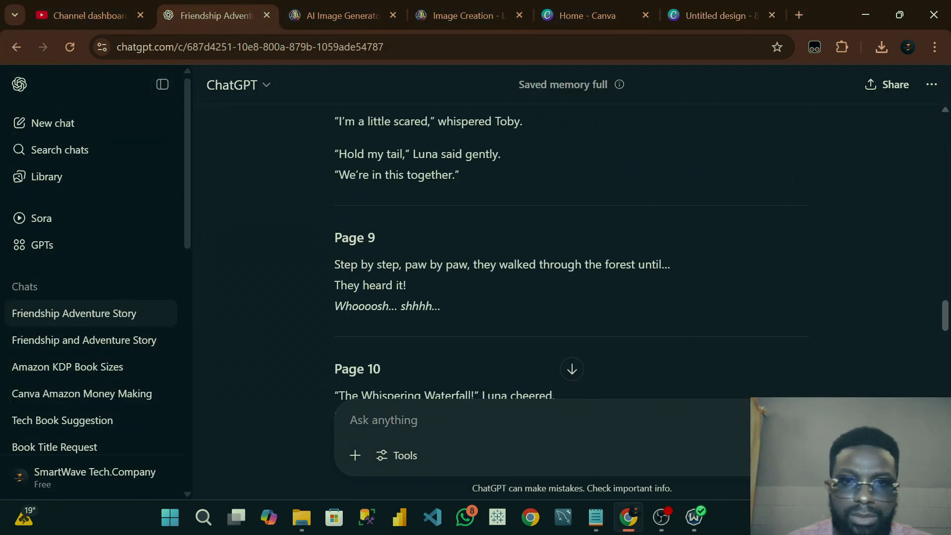
scroll(428, 212, "up", 6)
scroll(339, 245, "down", 3)
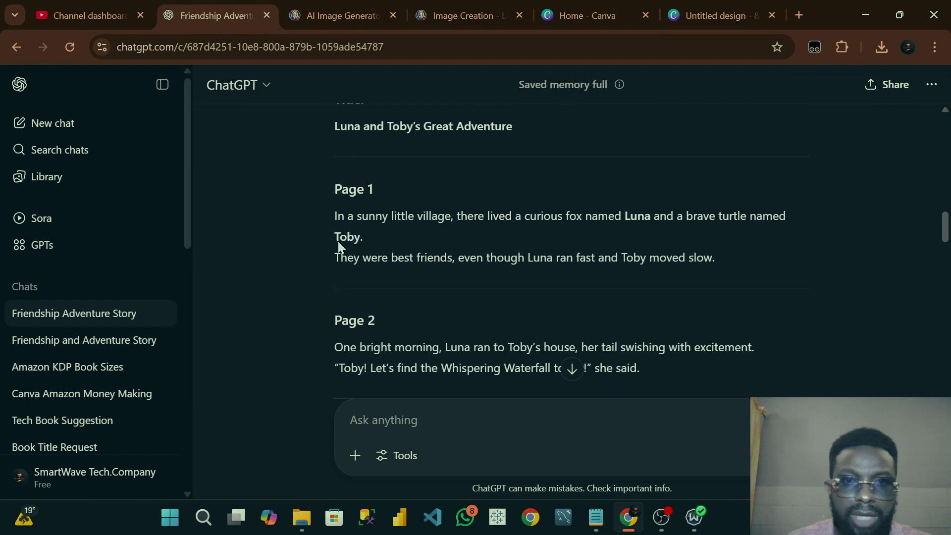
left_click_drag(334, 216, 755, 268)
key("ctrl+c")
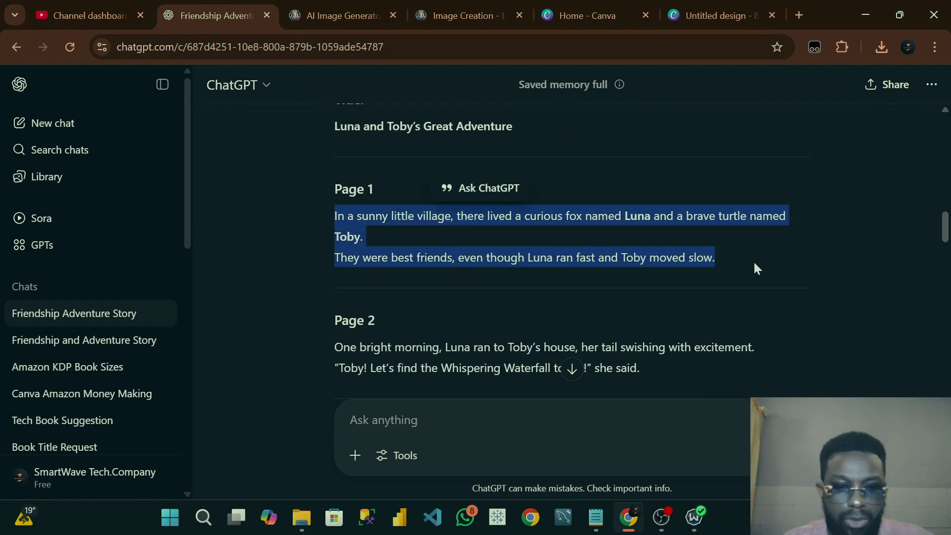
Step: Switch back to Canva and add a subheading text to the blank page, replacing its placeholder with the copied Page 1 passage
left_click(714, 9)
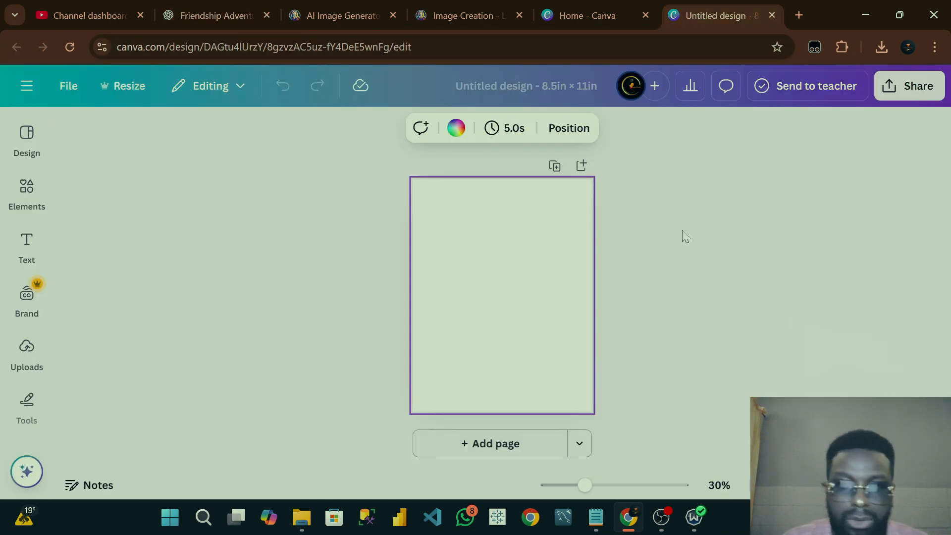
left_click(28, 250)
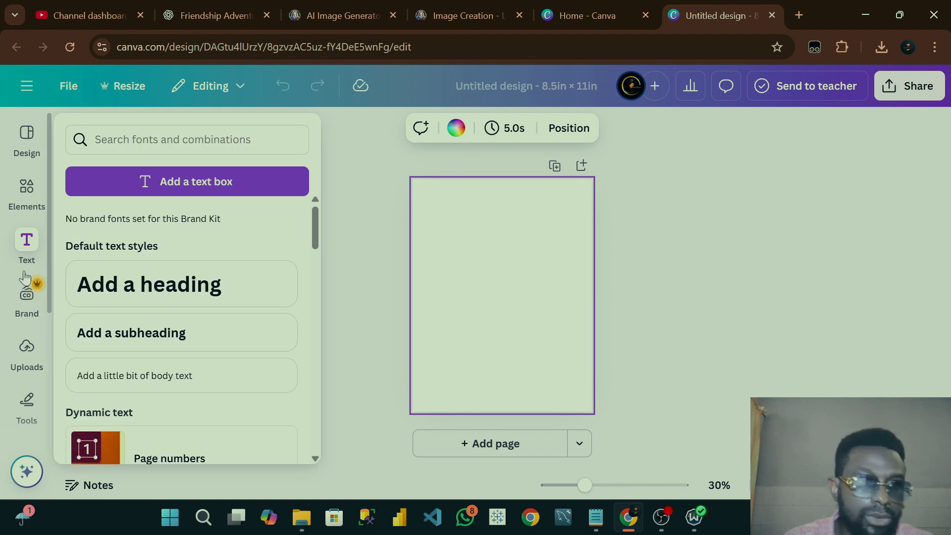
left_click(27, 241)
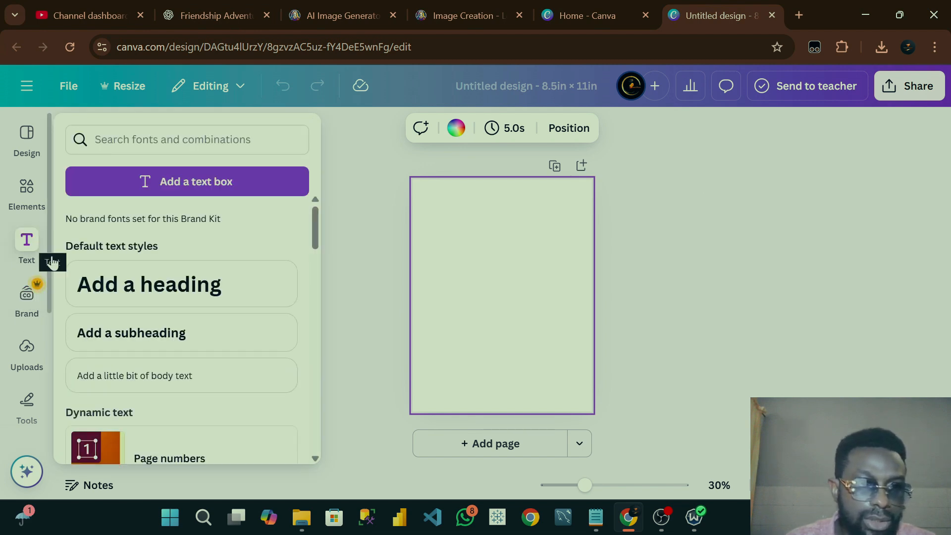
left_click(160, 340)
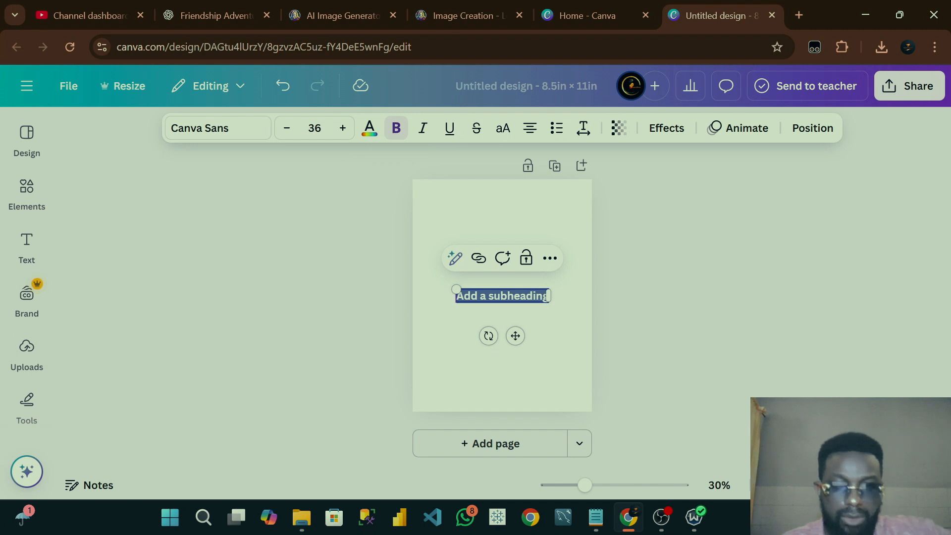
key("ctrl+v")
left_click(663, 314)
Step: Move the passage to the upper part of the page and narrow its text box to about 6.8 in, fitting it within the margins
left_click(510, 340)
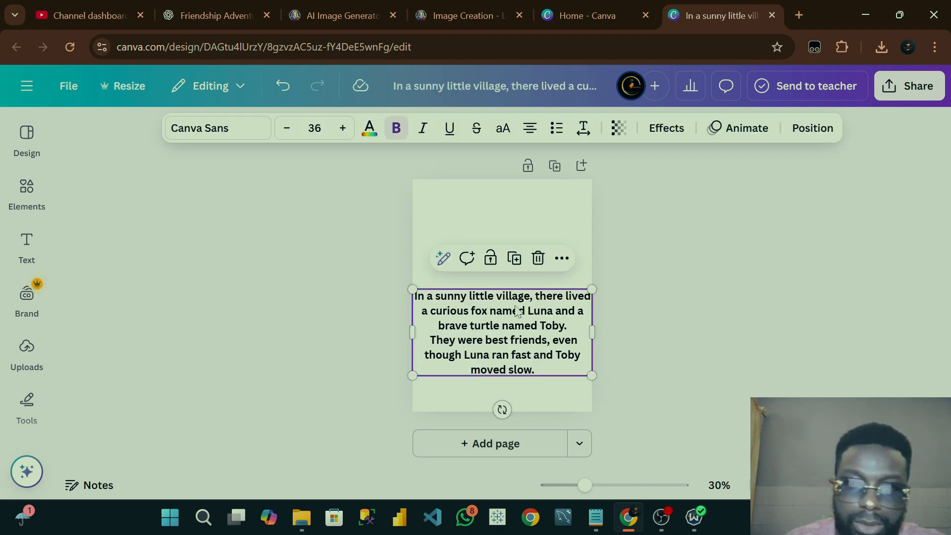
left_click_drag(510, 340, 509, 257)
mouse_move(592, 254)
left_mouse_down()
mouse_move(565, 259)
mouse_move(574, 253)
left_mouse_up()
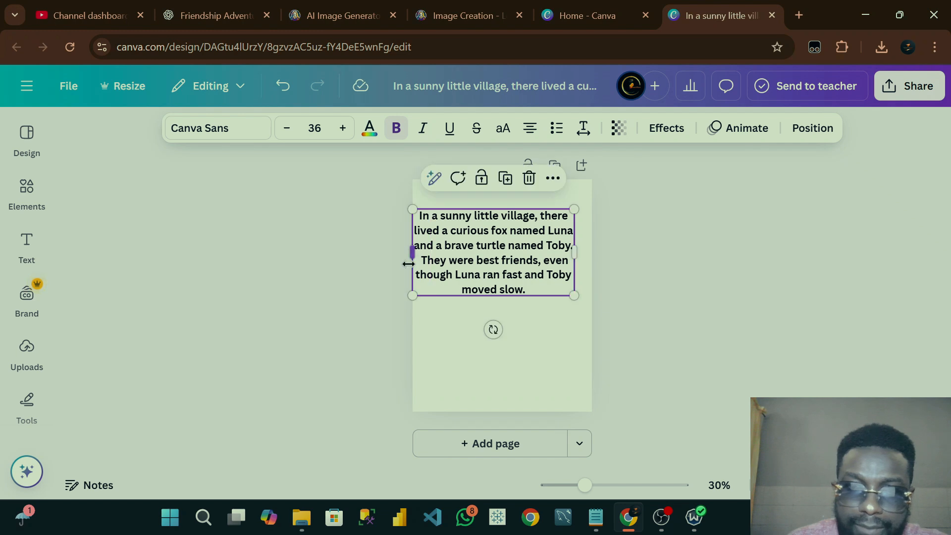
left_click_drag(411, 253, 430, 257)
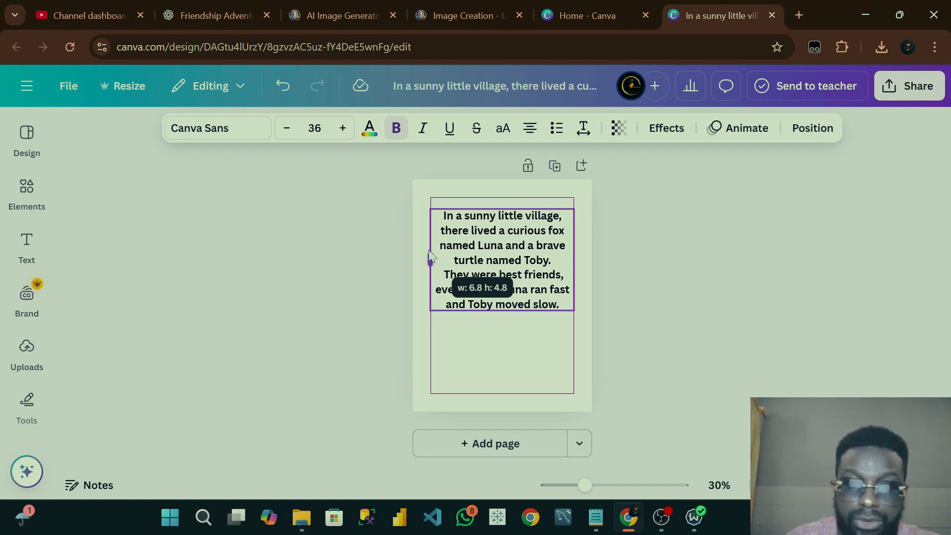
left_click_drag(430, 257, 430, 256)
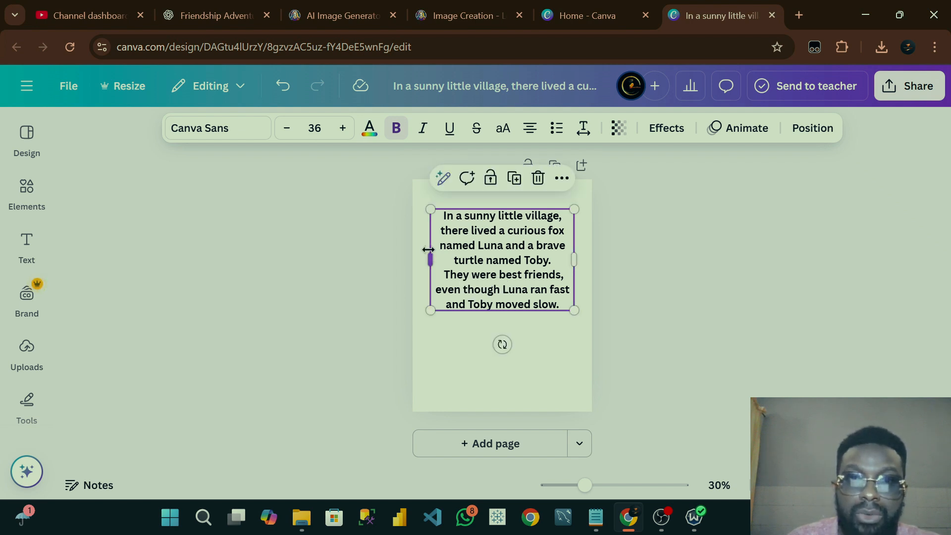
left_click_drag(511, 258, 511, 246)
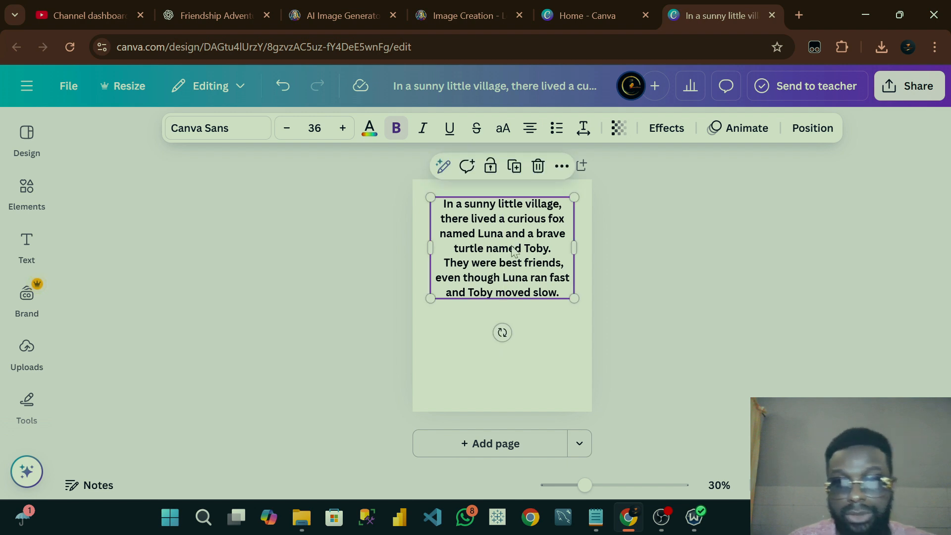
left_click(551, 338)
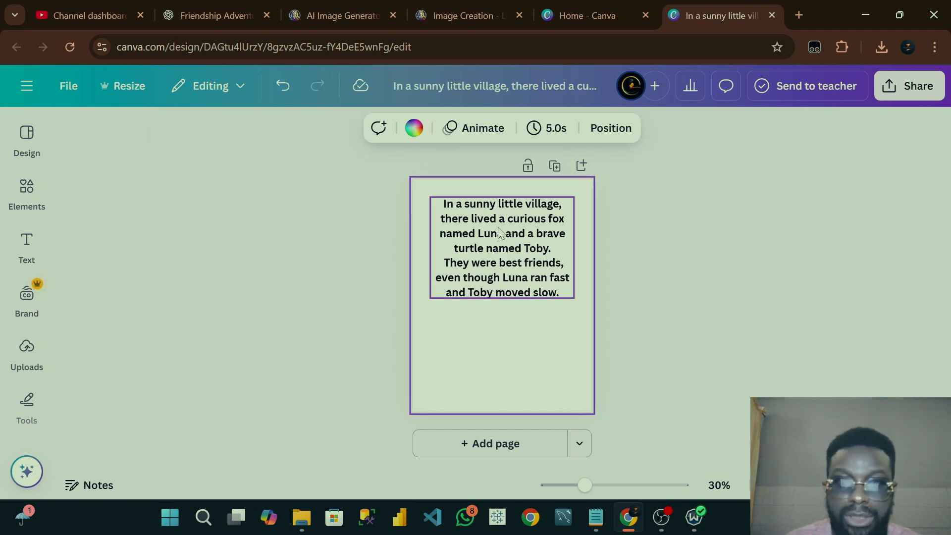
Step: Reduce the font size of the Page 1 passage to 23
left_click(501, 232)
left_click_drag(287, 140, 287, 140)
left_click(287, 129)
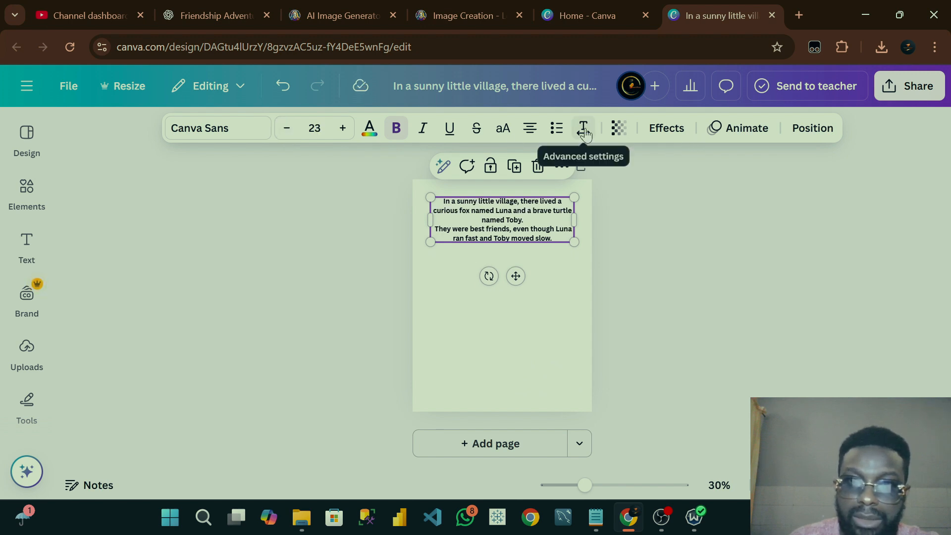
Step: Try other alignments on the passage, including justified, and return it to centred
left_click(534, 133)
left_click(534, 132)
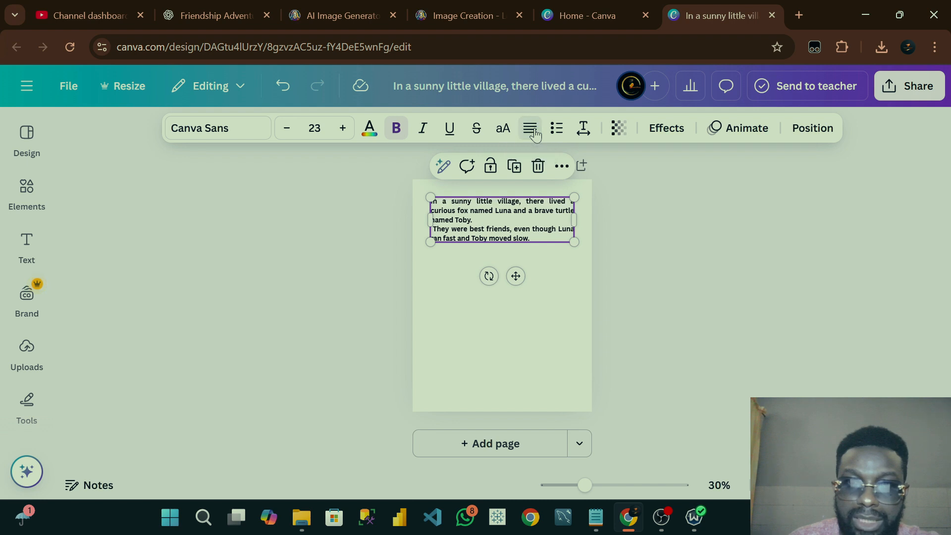
left_click(535, 134)
left_click(535, 134)
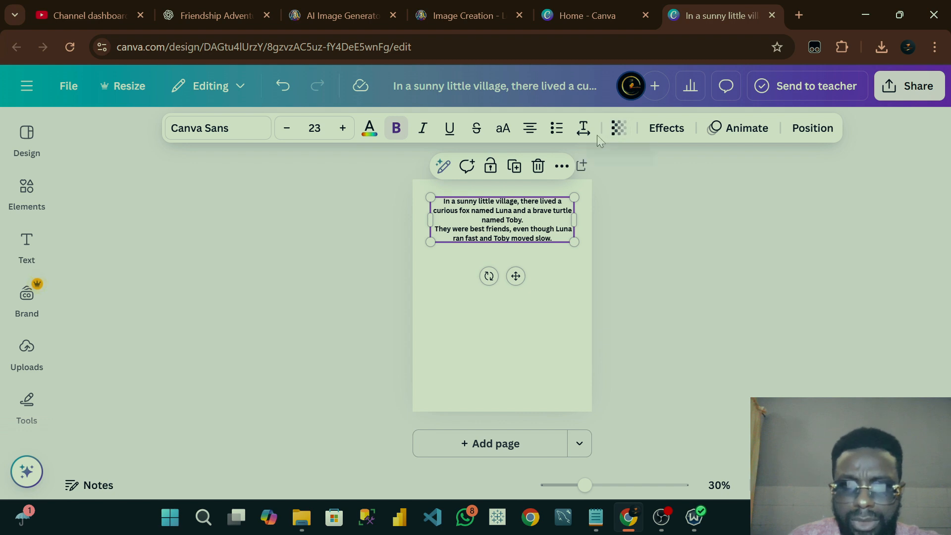
left_click(356, 278)
left_click(518, 230)
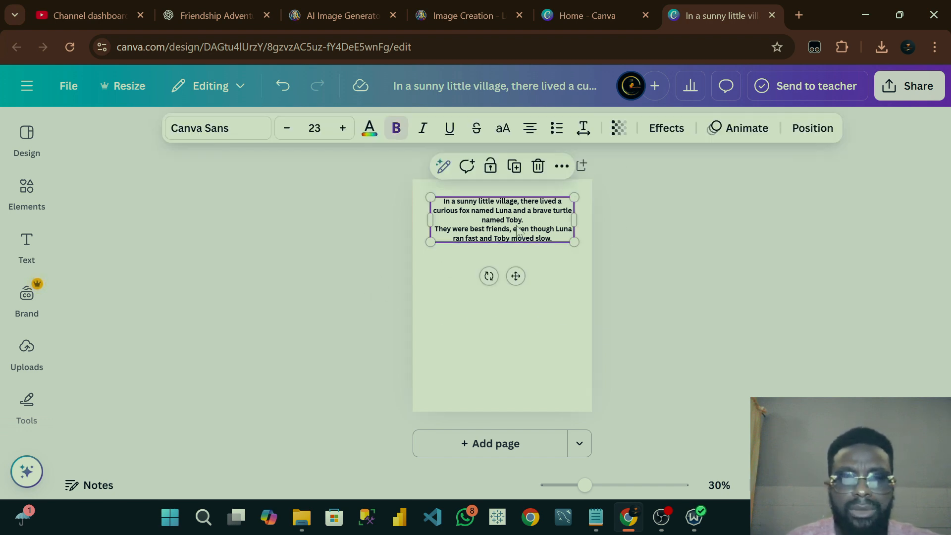
Step: Upload the AlbedoBase_XL children's book illustration of the fox and turtle from Downloads and place it on the page
left_click(497, 335)
left_click(25, 347)
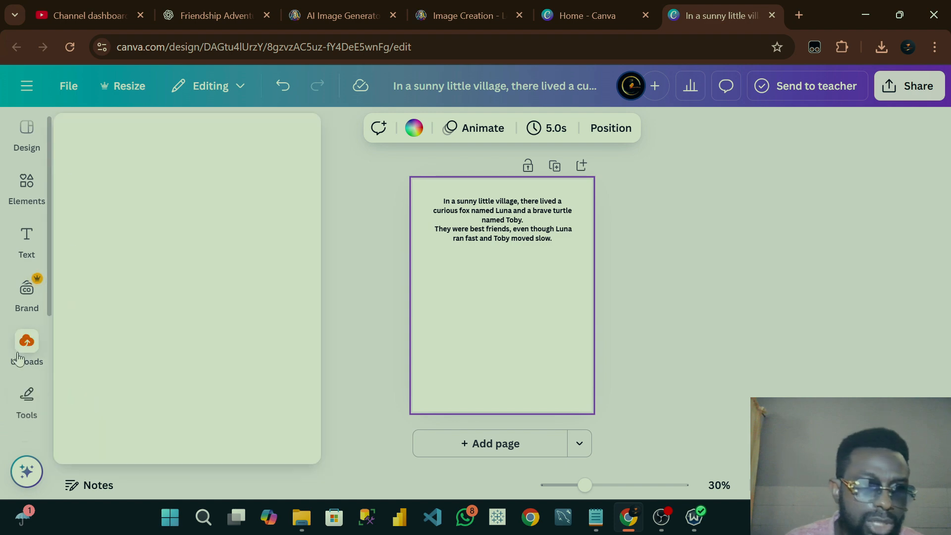
left_click(182, 175)
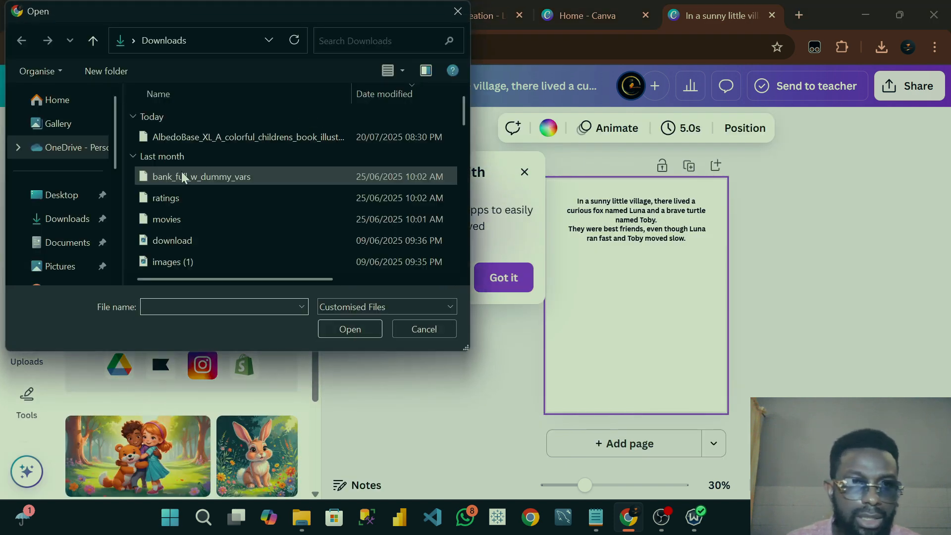
left_click(199, 141)
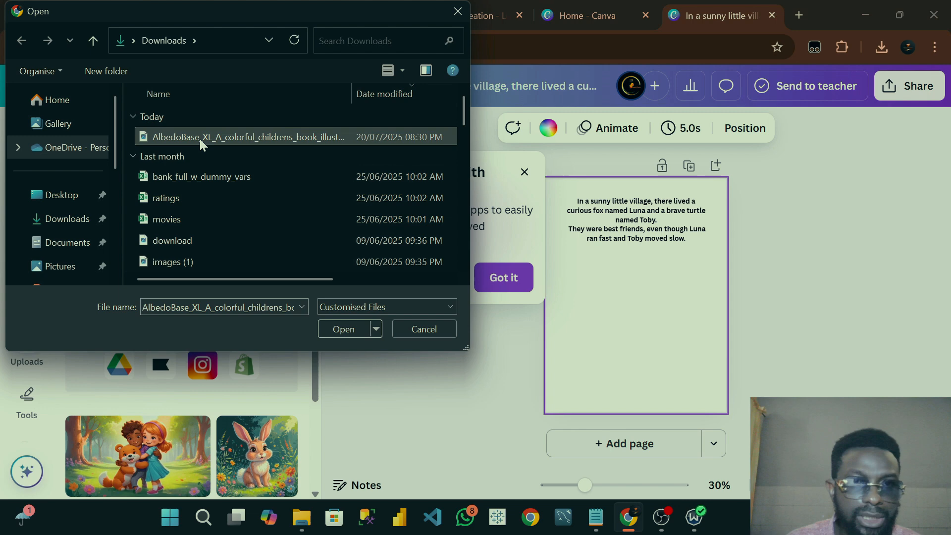
left_click(342, 330)
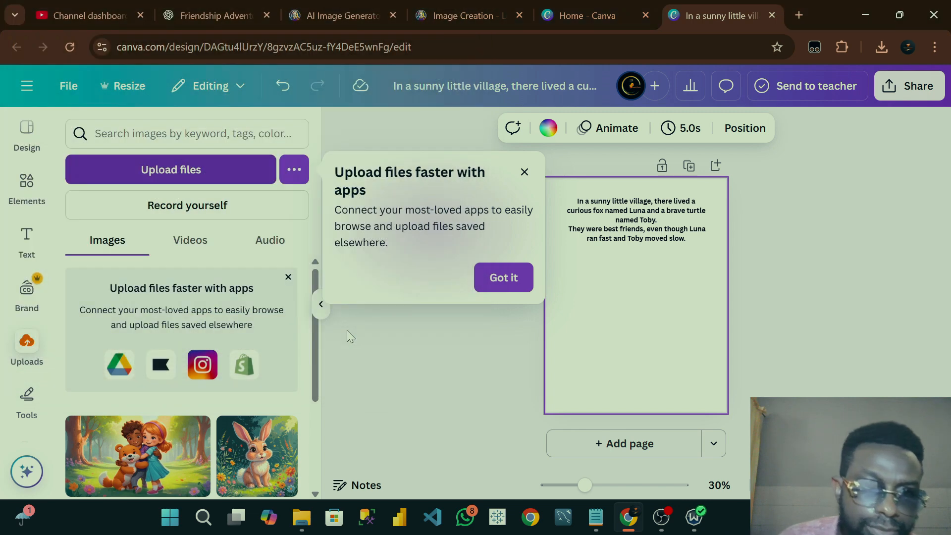
left_click(516, 279)
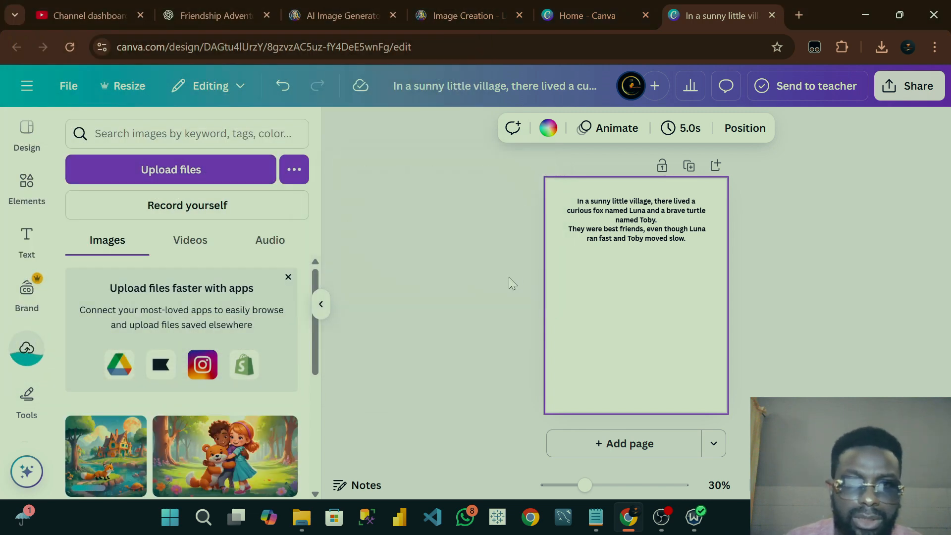
left_click(31, 350)
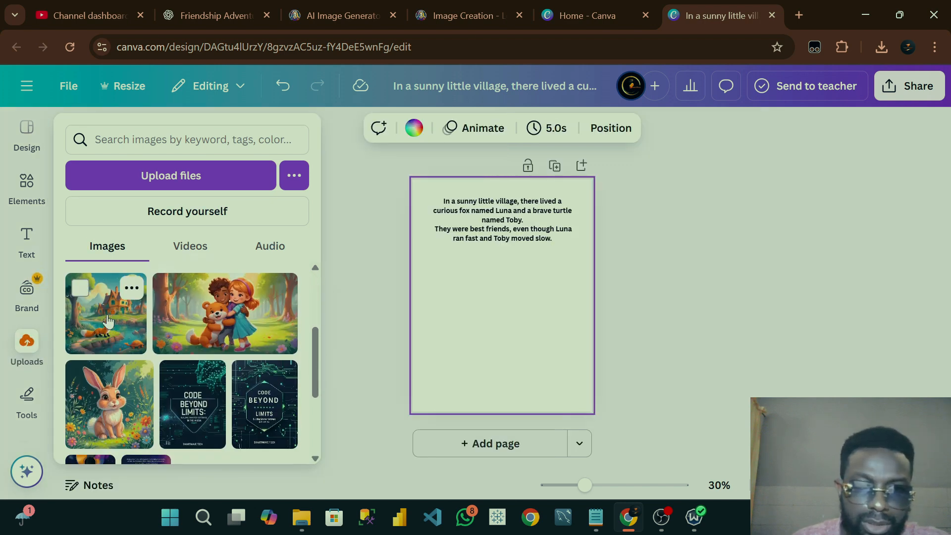
left_click(107, 321)
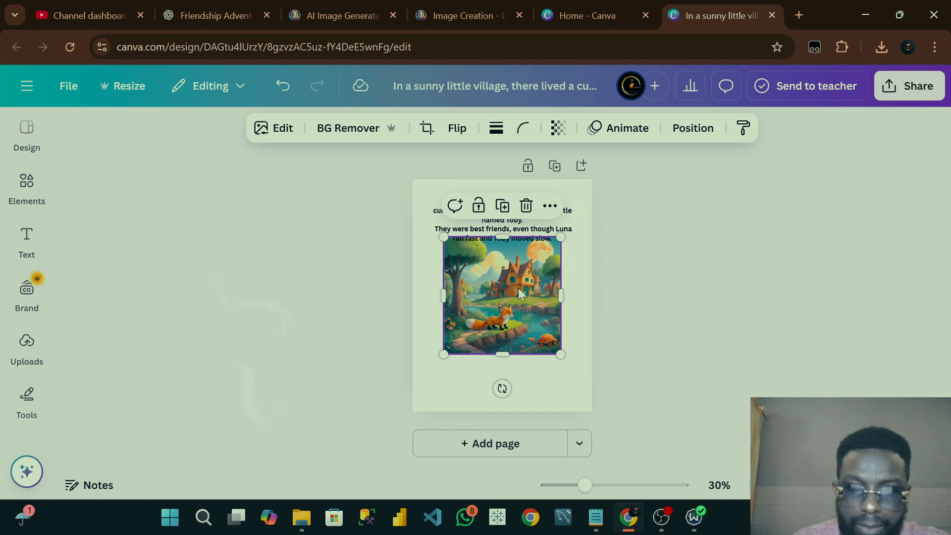
Step: Move the fox and turtle illustration below the passage and apply its colors to the page
mouse_move(516, 327)
left_mouse_down()
mouse_move(518, 315)
mouse_move(515, 335)
left_mouse_up()
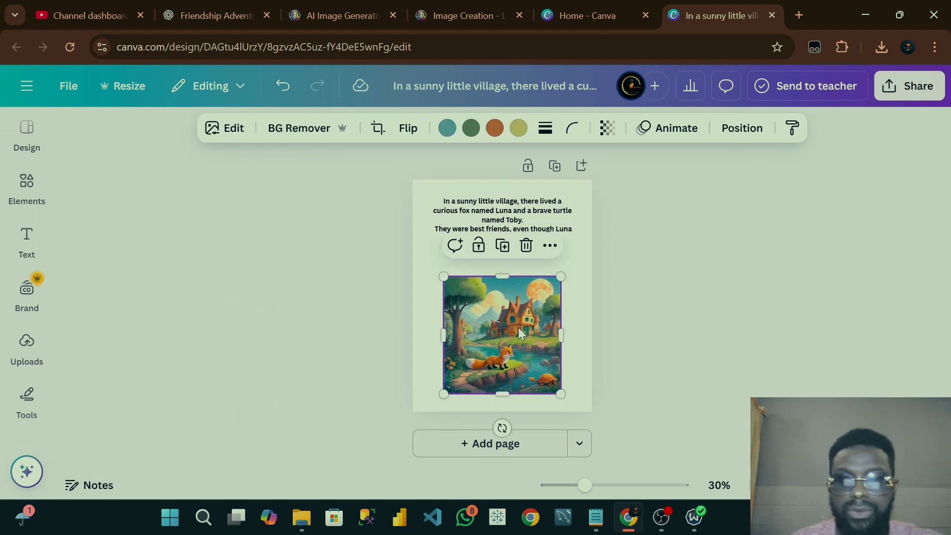
left_click(590, 269)
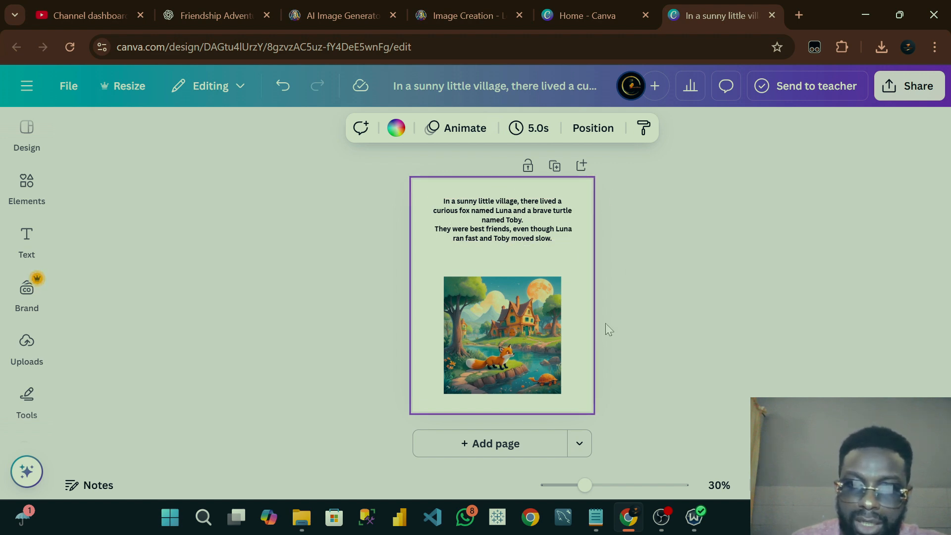
left_click(512, 338)
right_click(512, 339)
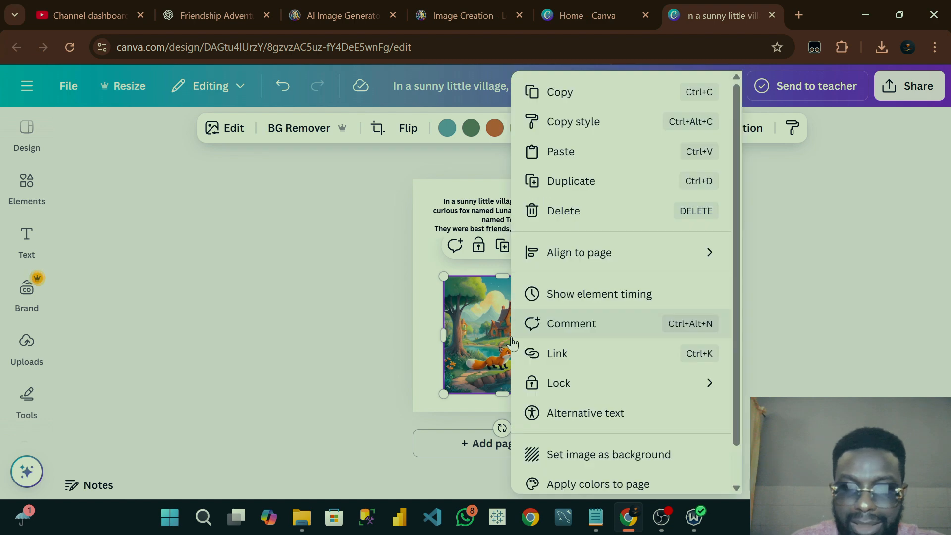
scroll(599, 436, "down", 2)
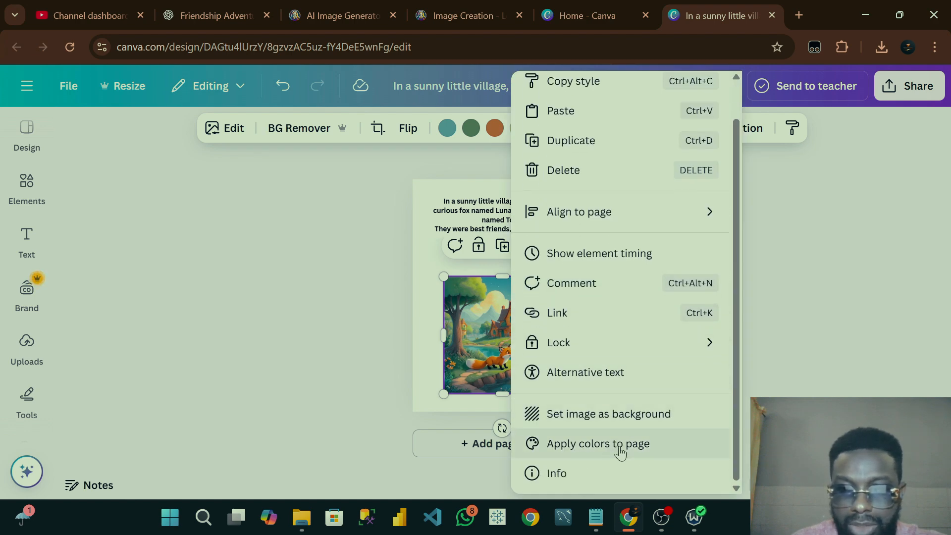
left_click(593, 449)
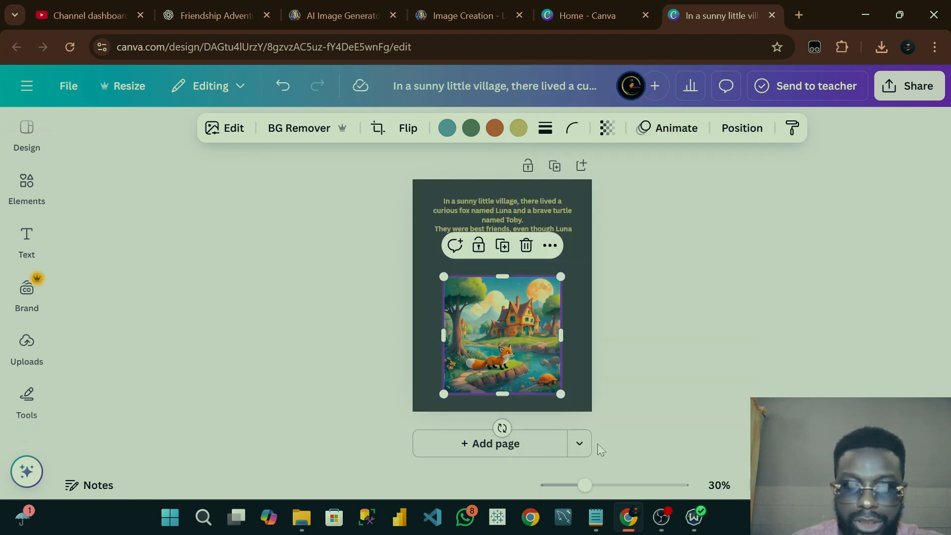
left_click(671, 336)
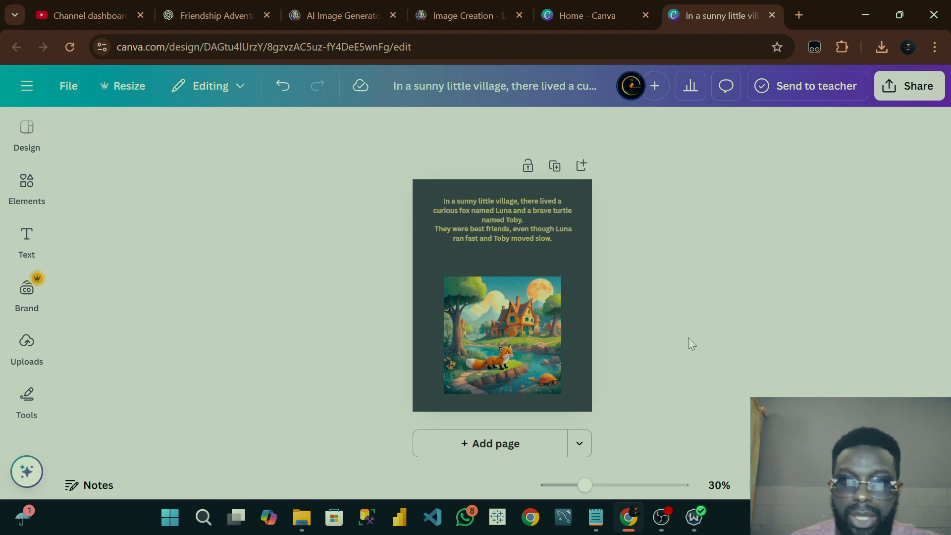
left_click(529, 231)
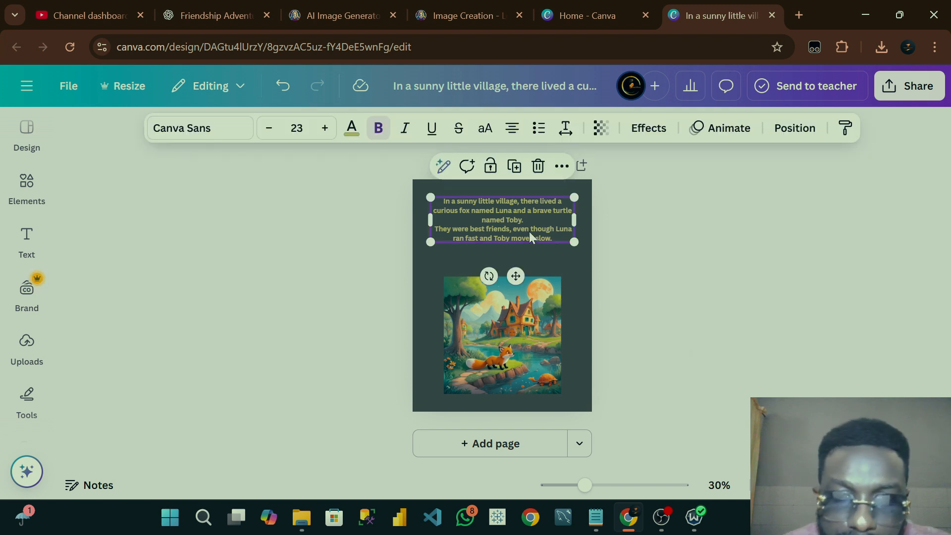
left_click(692, 269)
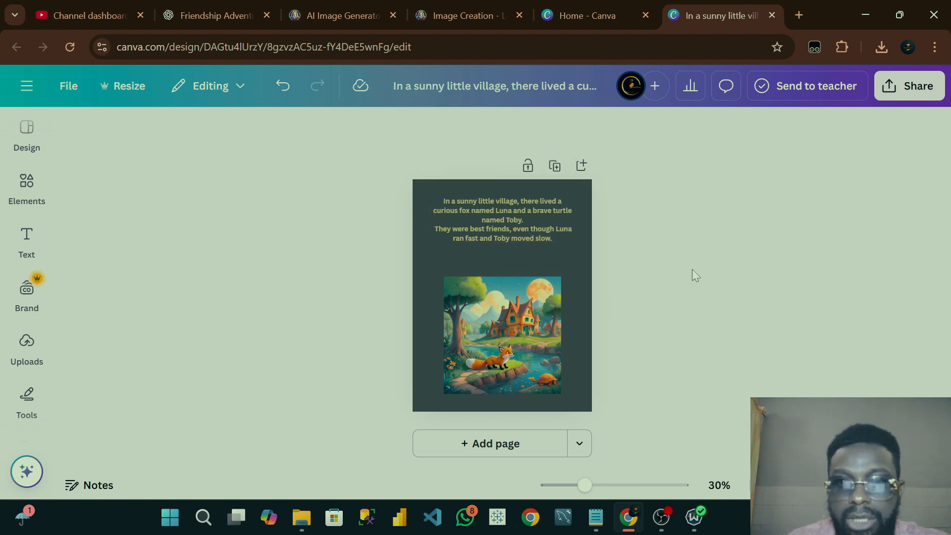
left_click(528, 219)
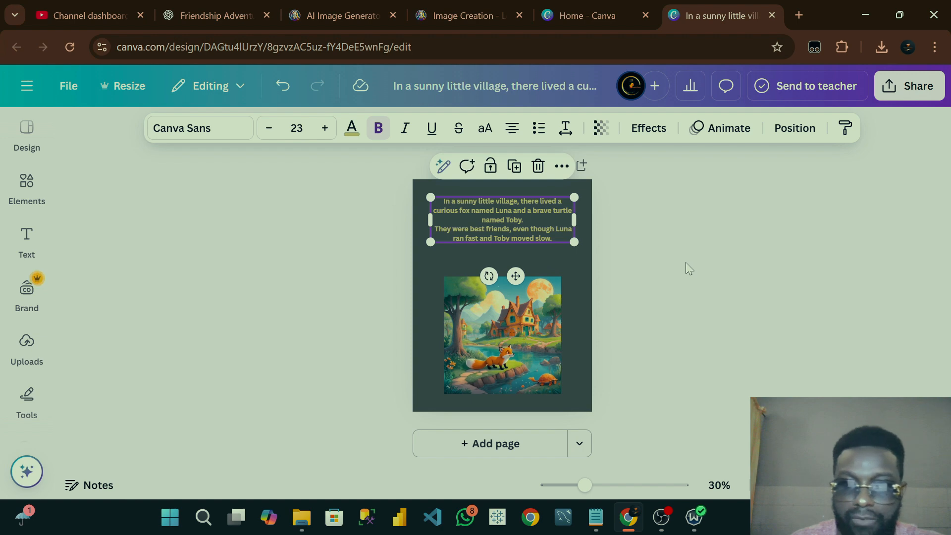
left_click(674, 290)
Step: Try the Comica font on the Page 1 passage, and set it to Comic Sans instead
left_click(514, 235)
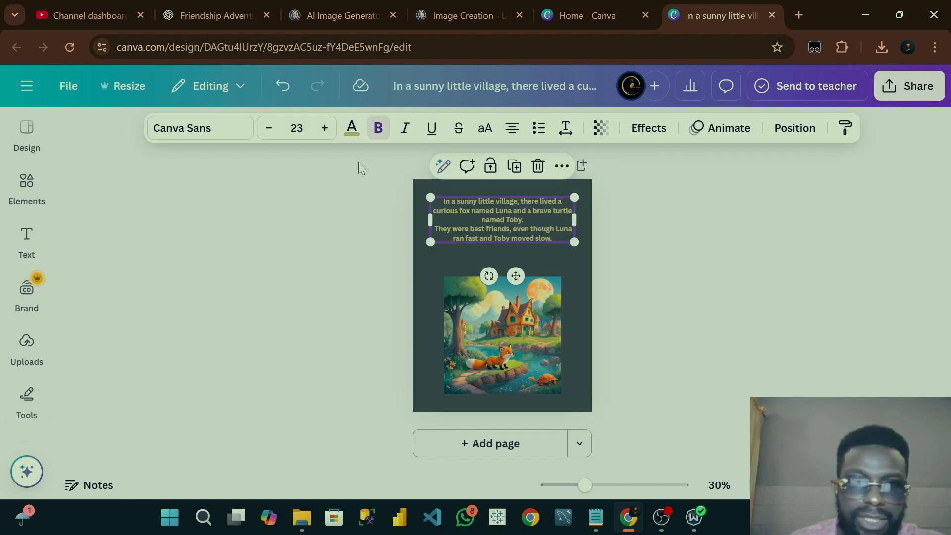
left_click(195, 132)
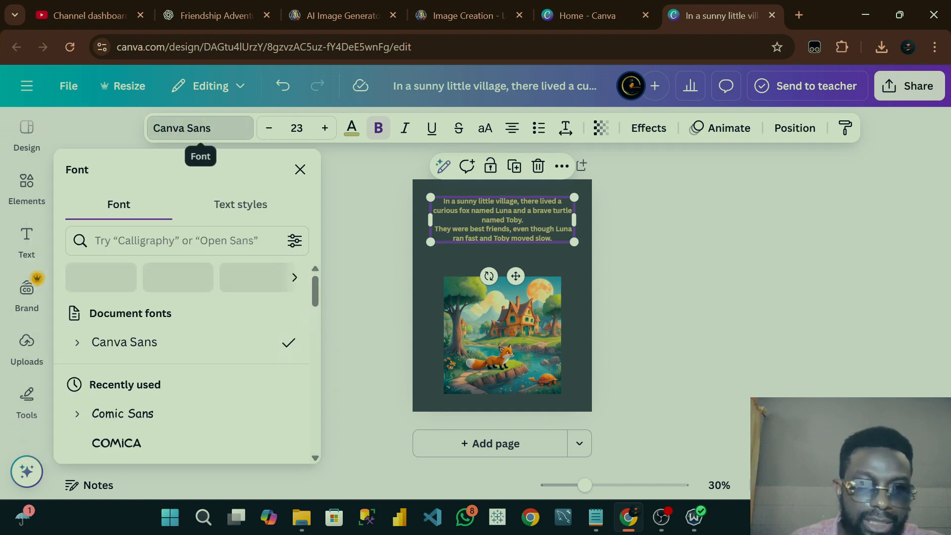
scroll(189, 342, "down", 3)
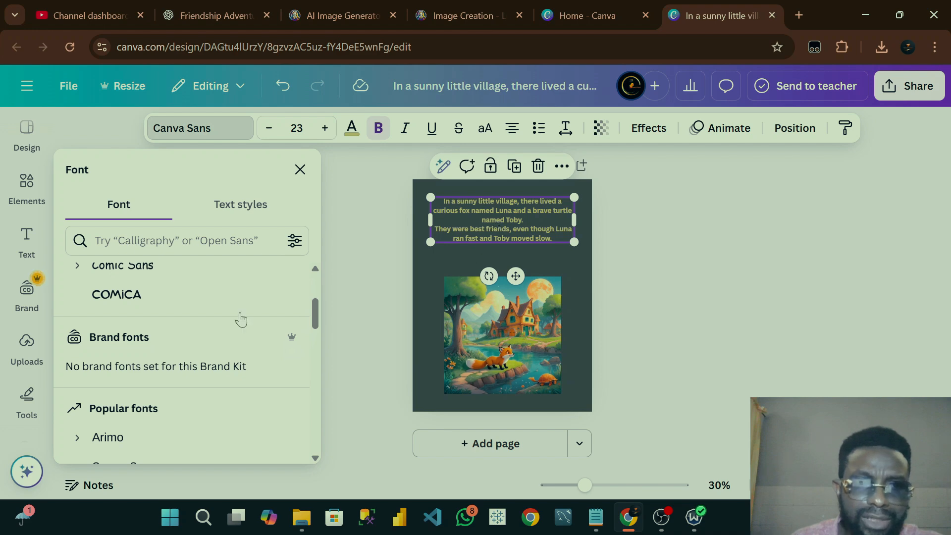
scroll(144, 293, "up", 2)
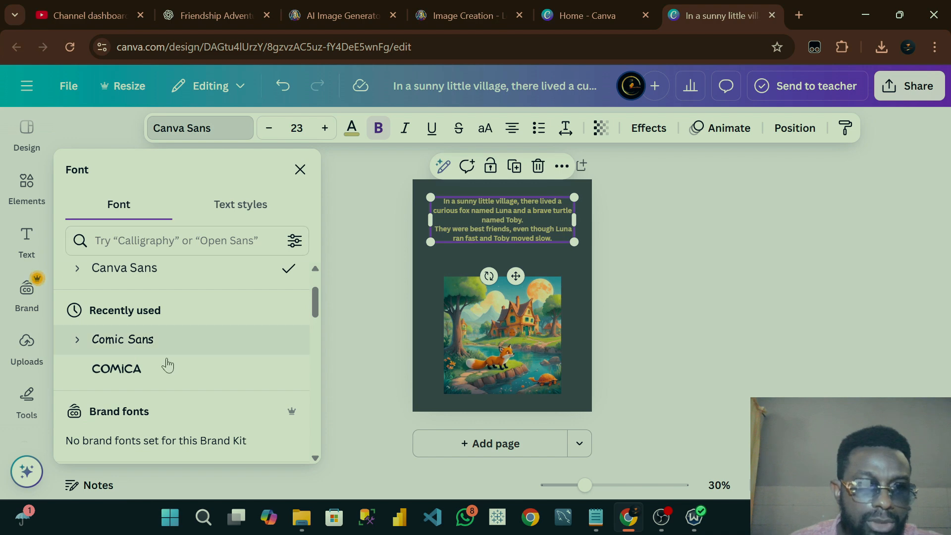
left_click(151, 377)
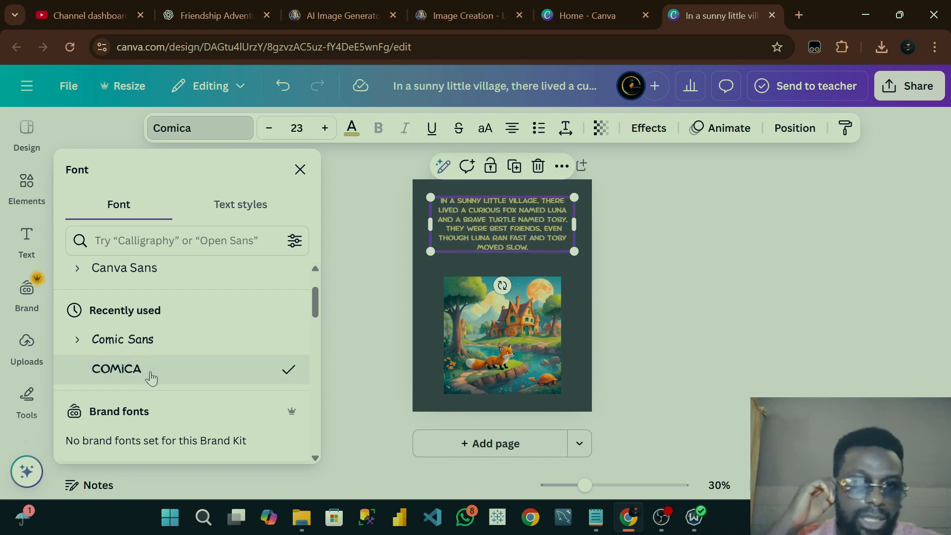
left_click(160, 341)
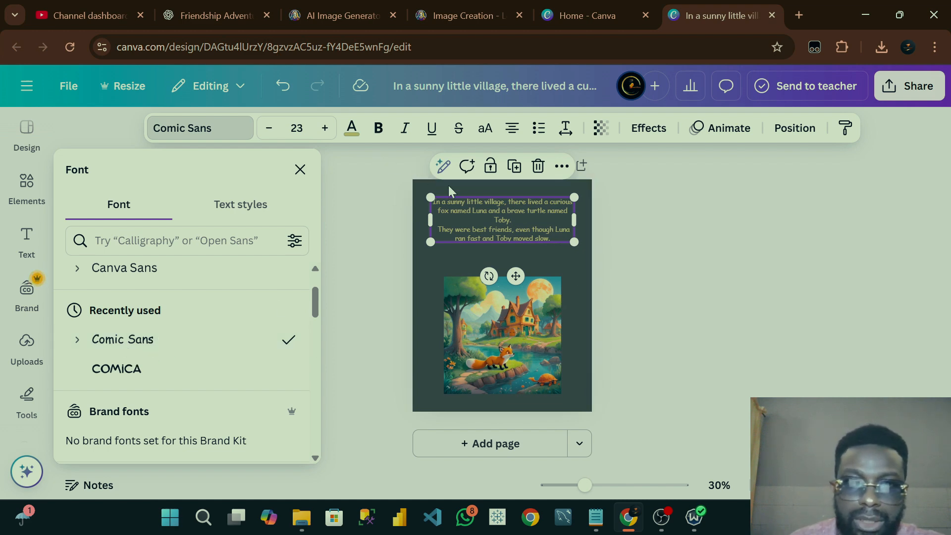
Step: Increase the font size of the Page 1 passage to 29
left_click(325, 130)
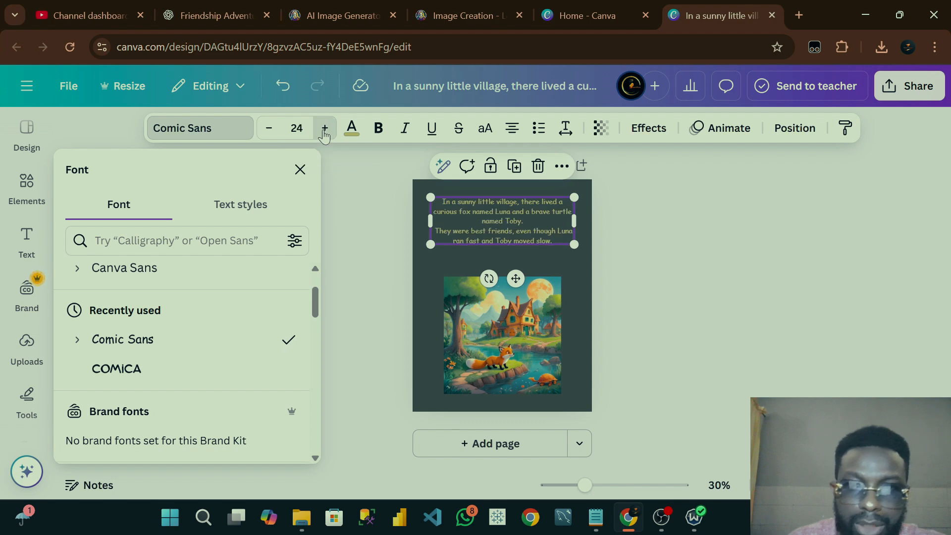
left_click(325, 130)
left_click(325, 130)
left_click(325, 130)
left_click(325, 130)
left_click(325, 130)
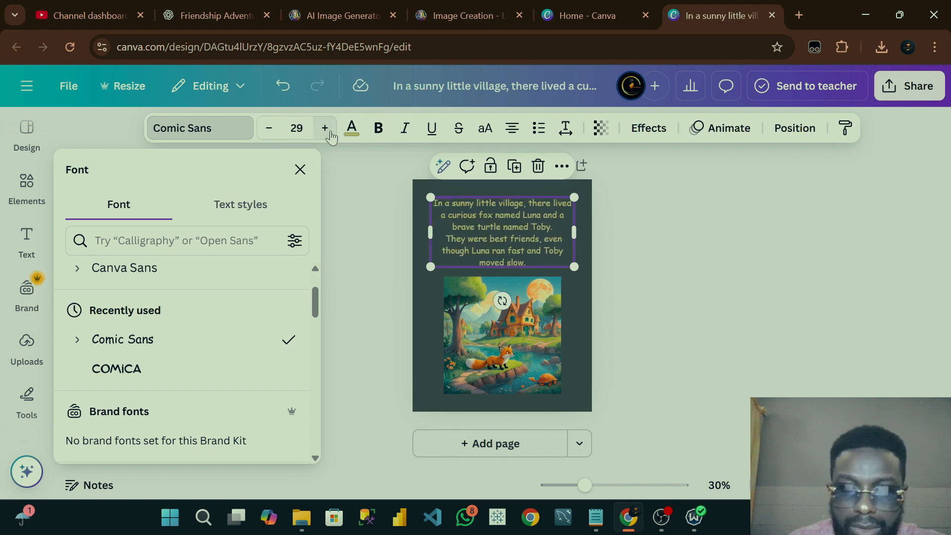
left_click(694, 308)
left_click(536, 336)
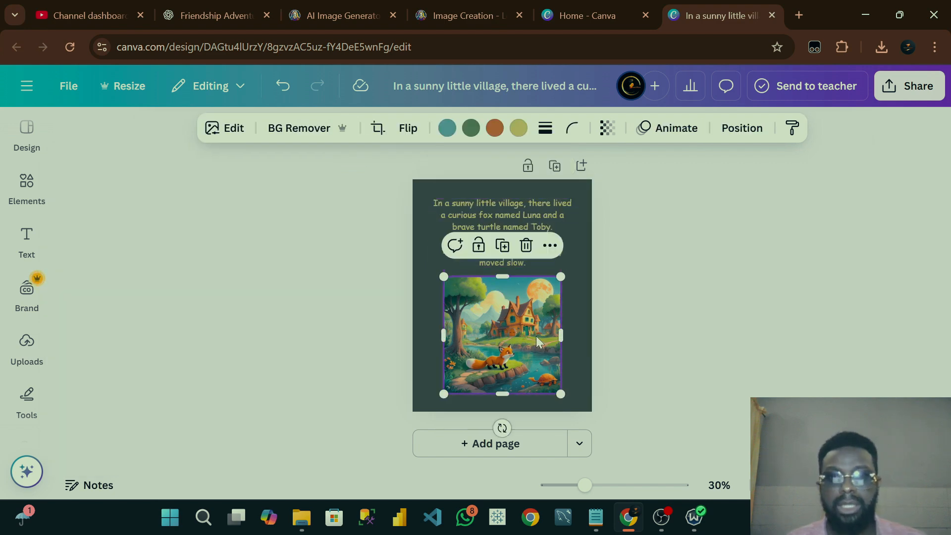
left_click(671, 314)
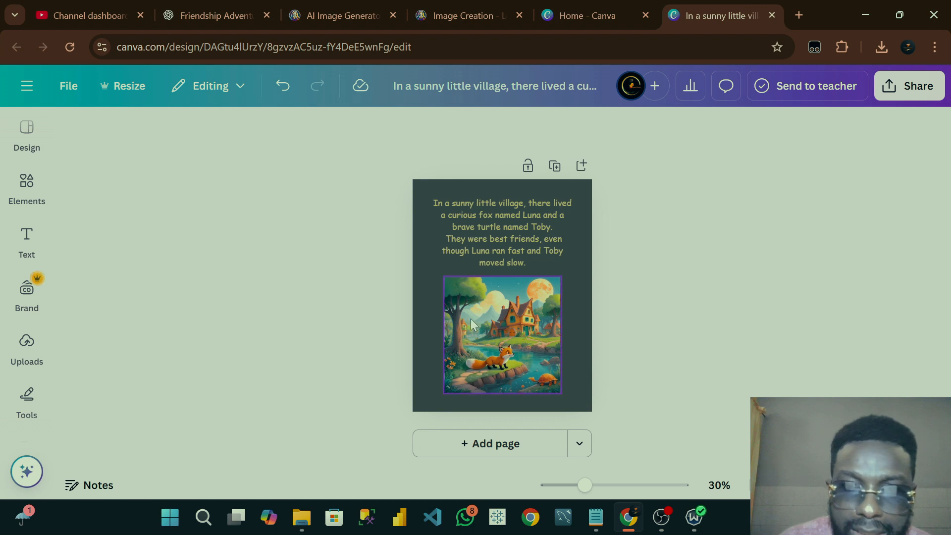
left_click(504, 327)
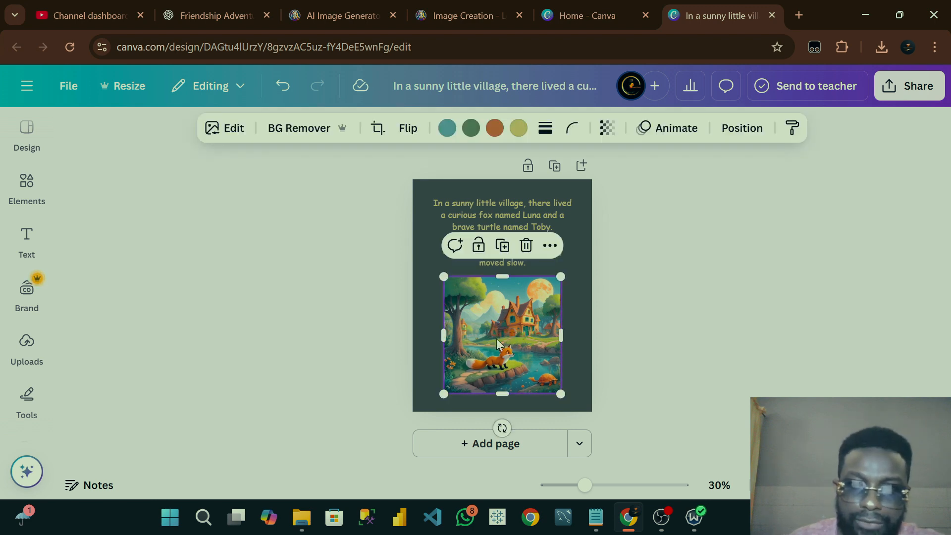
left_click(721, 342)
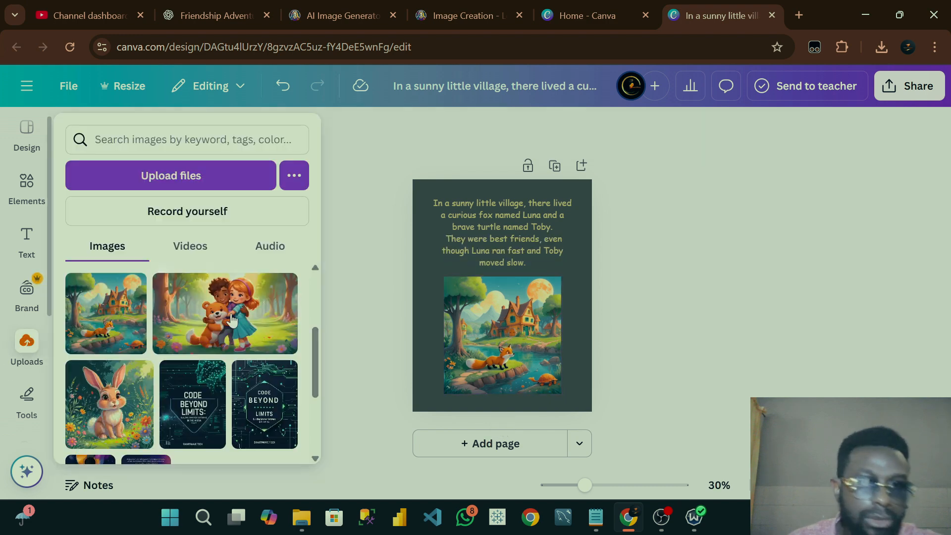
Step: Enlarge the fox and turtle illustration proportionally from its lower-right corner, extending it almost to the page's bottom edge
left_click(525, 334)
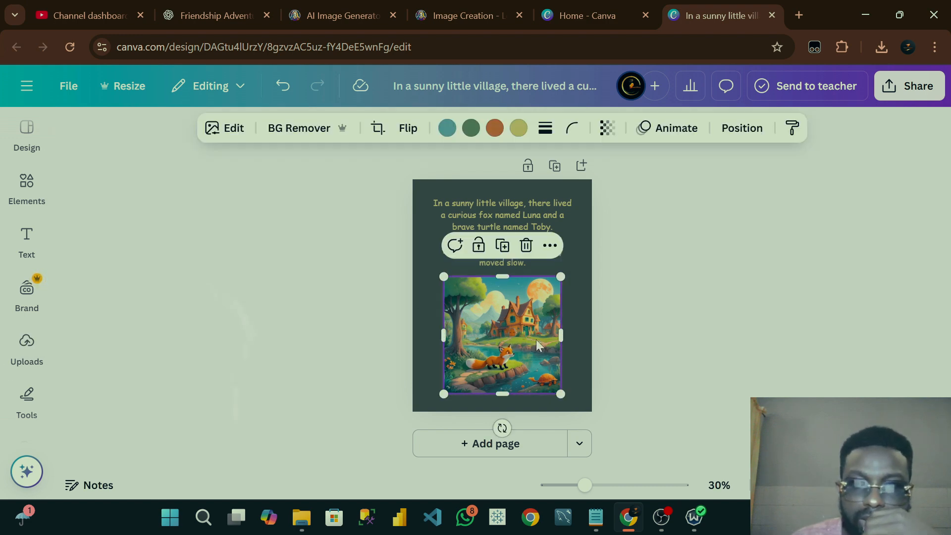
left_click_drag(563, 395, 577, 405)
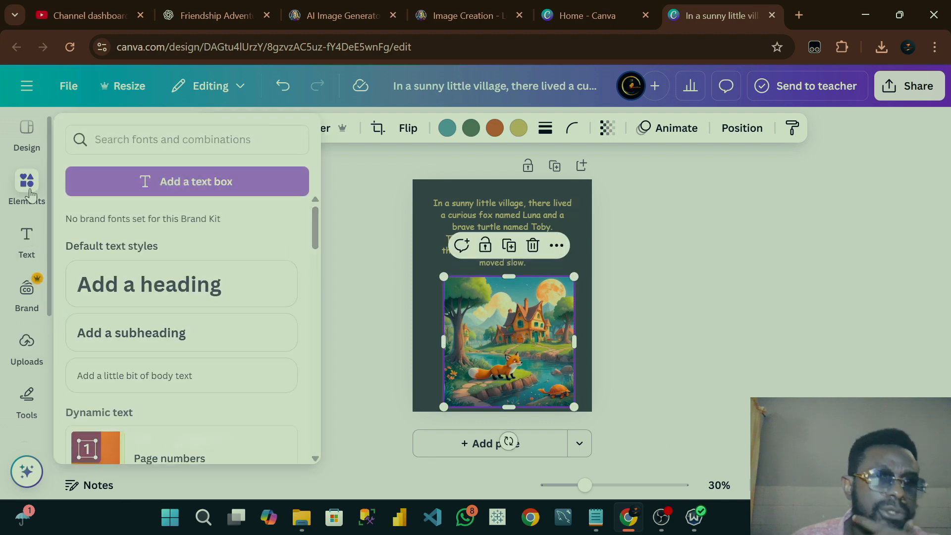
Step: Look through the design elements for picture frames and open the full Frames collection
left_click(29, 186)
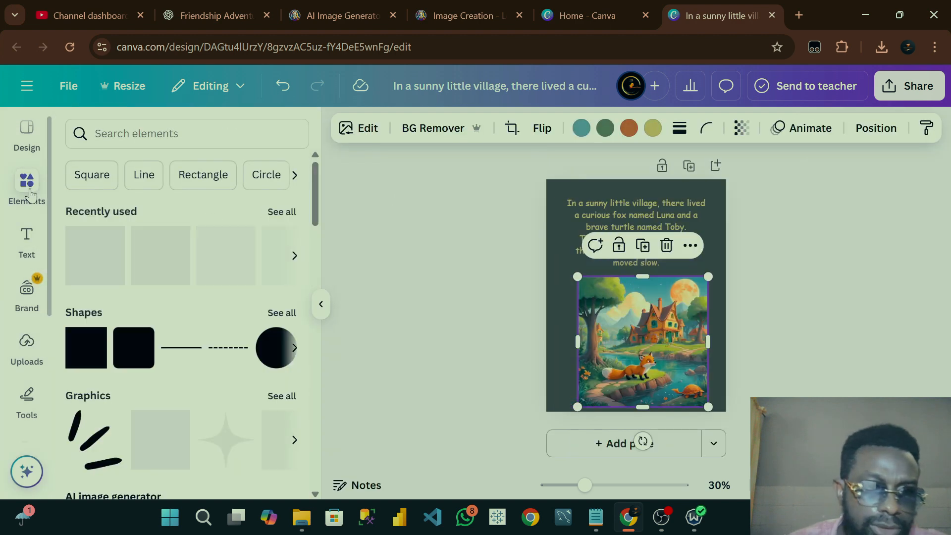
scroll(154, 250, "down", 15)
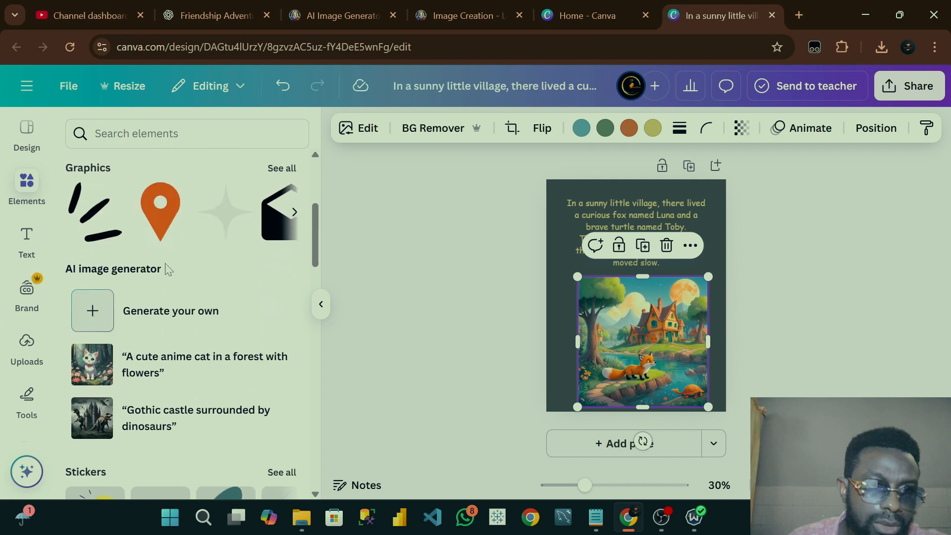
scroll(176, 268, "down", 10)
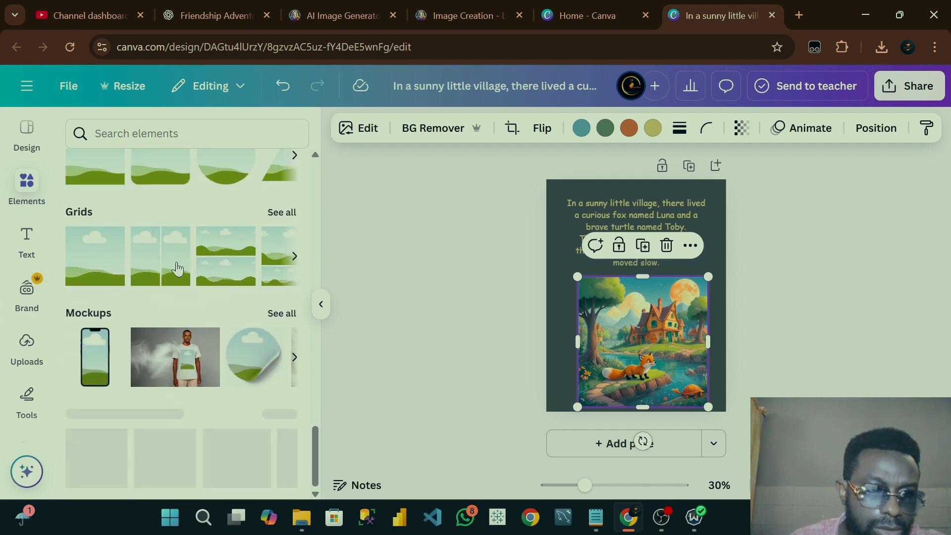
scroll(203, 280, "up", 7)
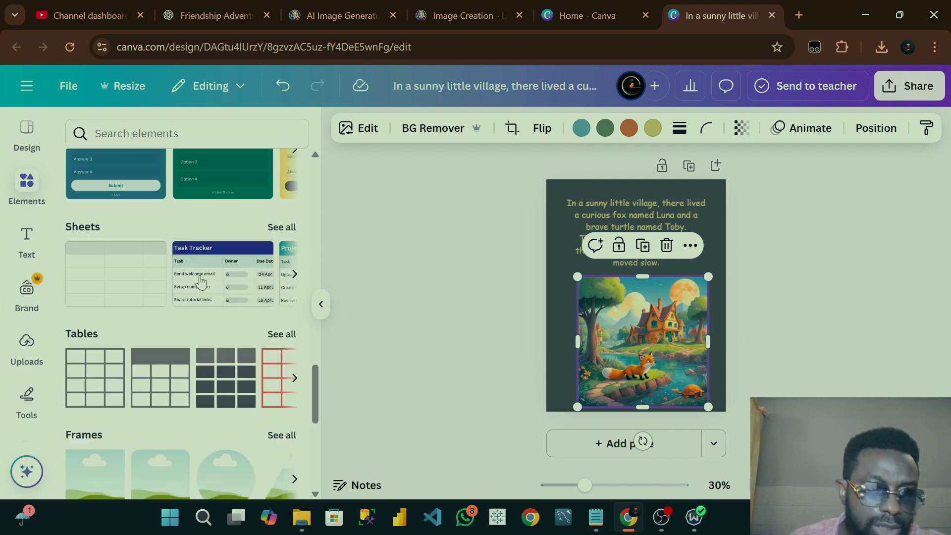
scroll(205, 278, "down", 3)
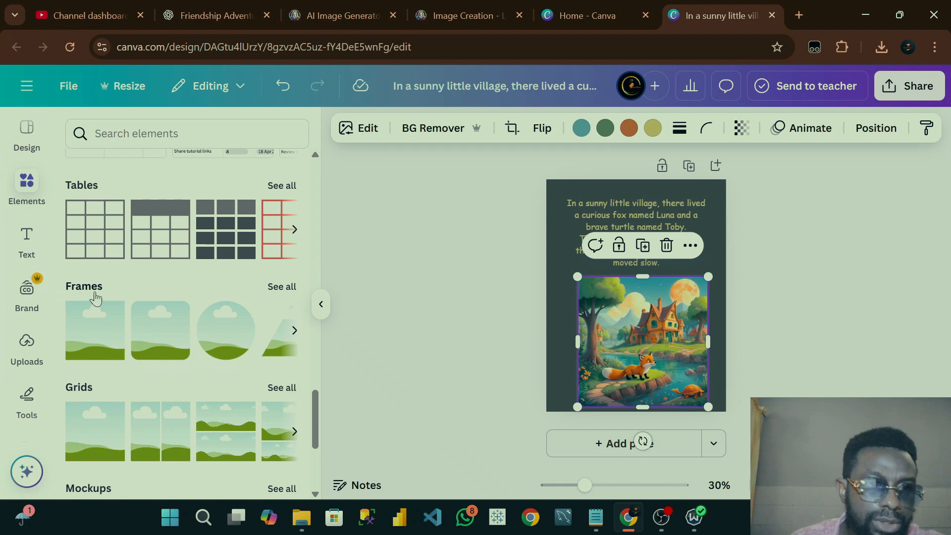
left_click(283, 287)
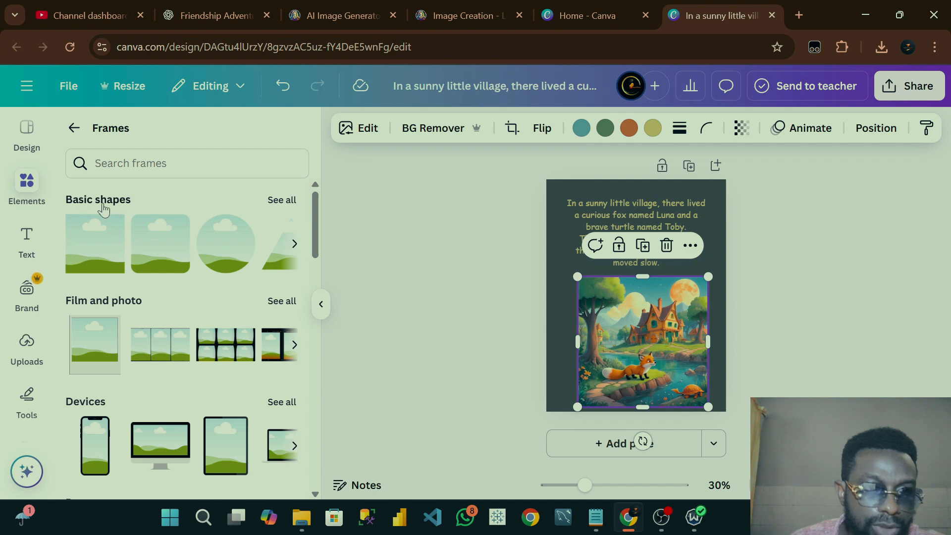
Step: Look through the frame categories and open the full Blob frame collection
scroll(229, 281, "down", 3)
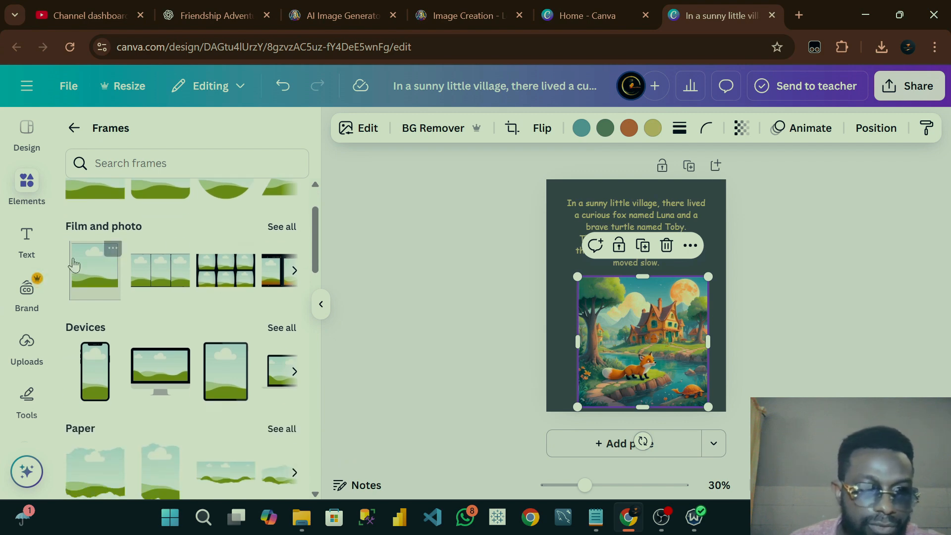
scroll(151, 275, "down", 10)
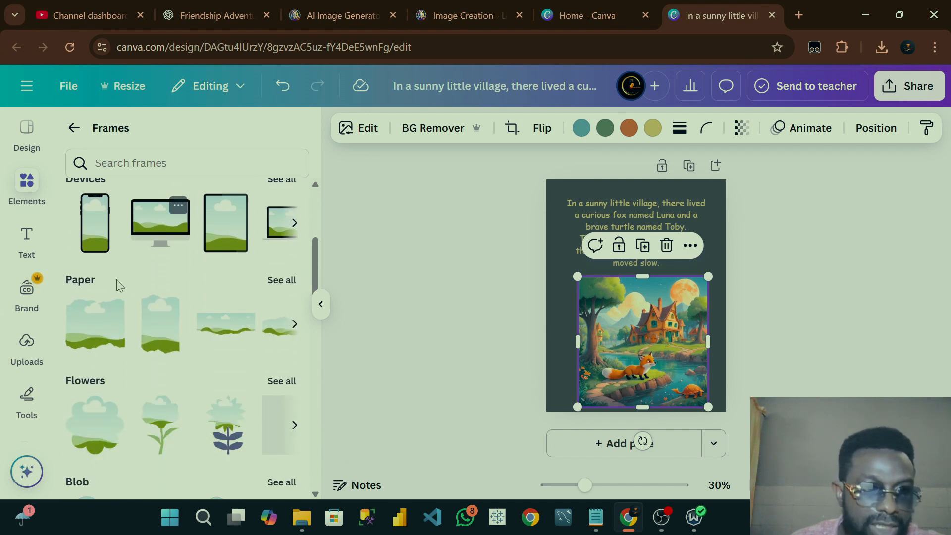
scroll(155, 313, "down", 1)
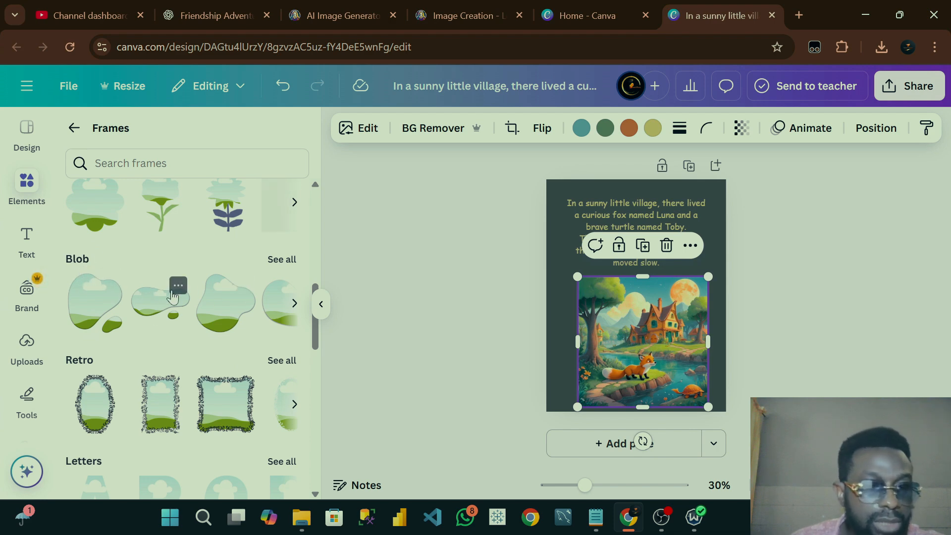
scroll(143, 254, "up", 3)
scroll(143, 254, "down", 3)
left_click(291, 265)
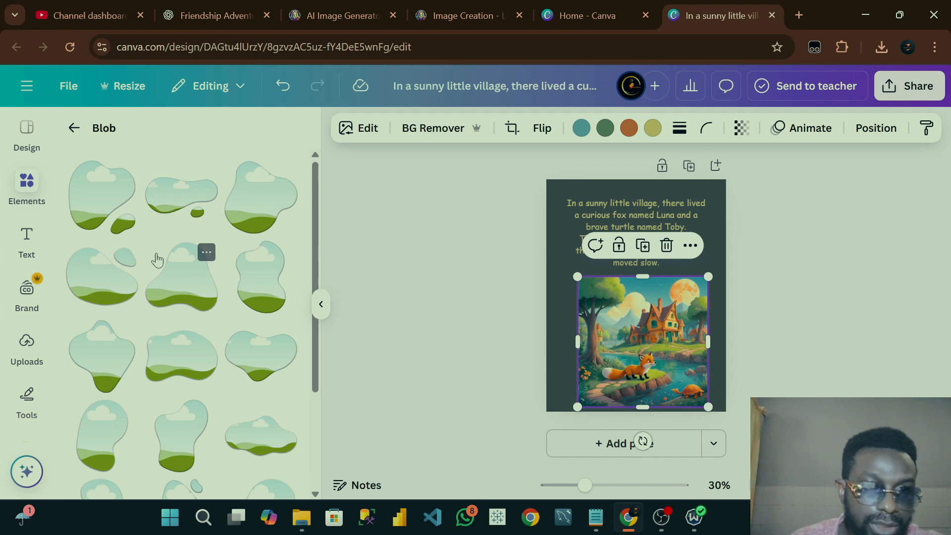
Step: Look through the Blob frames for a shape that suits the fox and turtle illustration
scroll(159, 267, "down", 1)
scroll(164, 275, "down", 3)
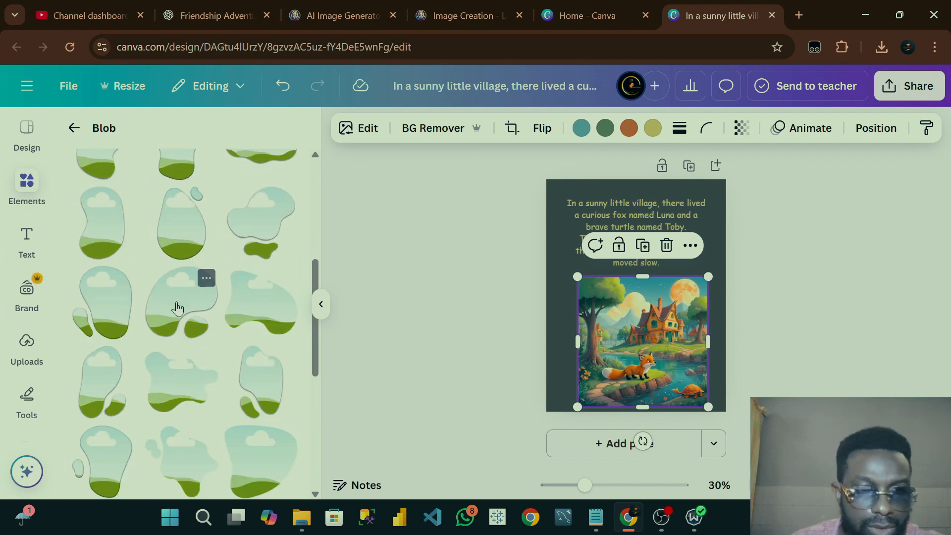
scroll(177, 308, "down", 5)
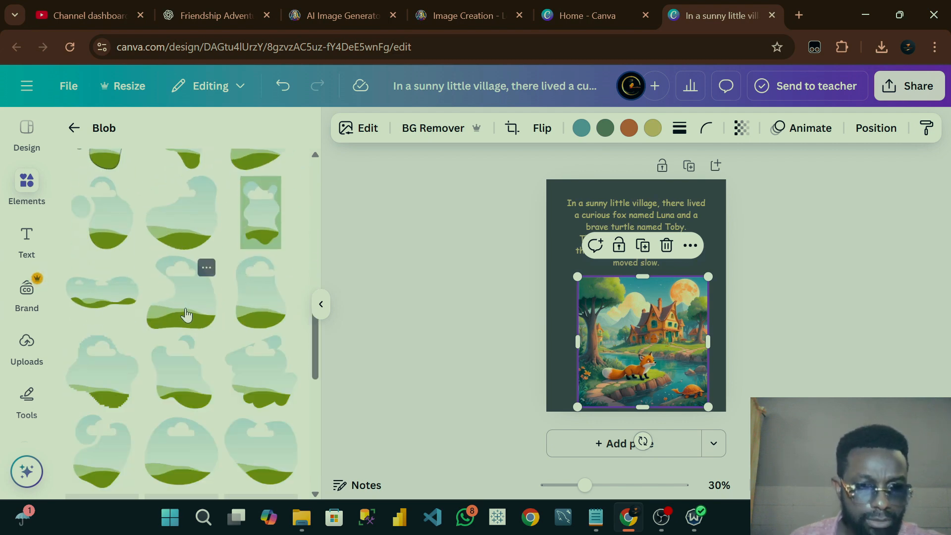
scroll(188, 311, "down", 2)
scroll(192, 297, "down", 5)
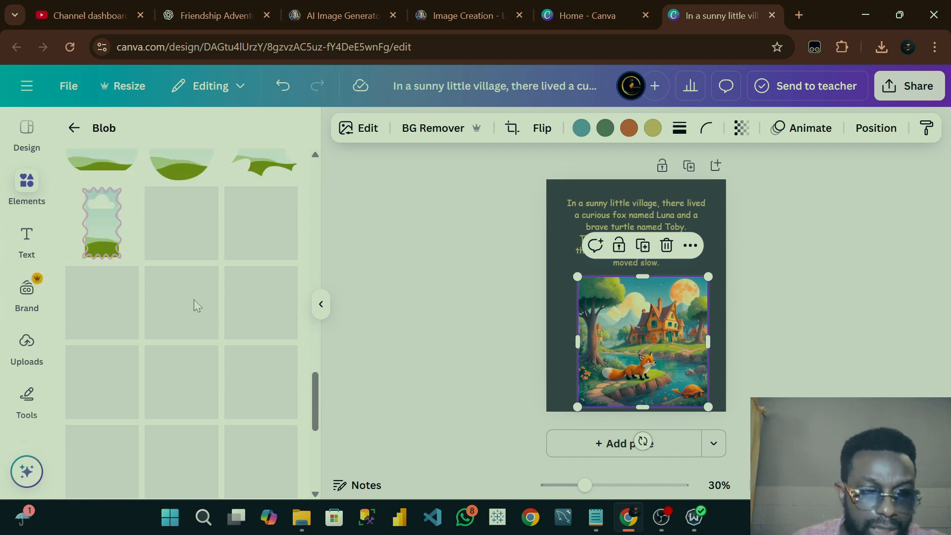
scroll(195, 300, "up", 5)
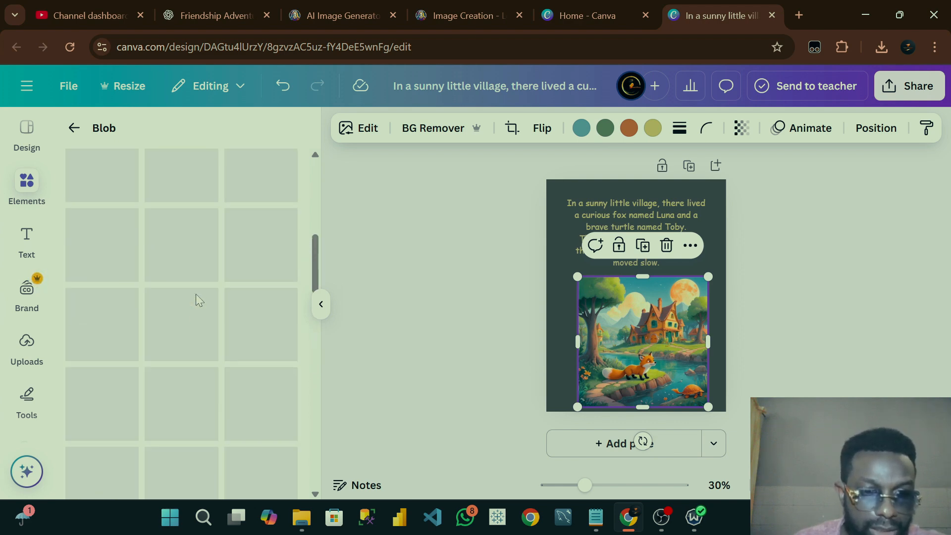
scroll(196, 298, "up", 3)
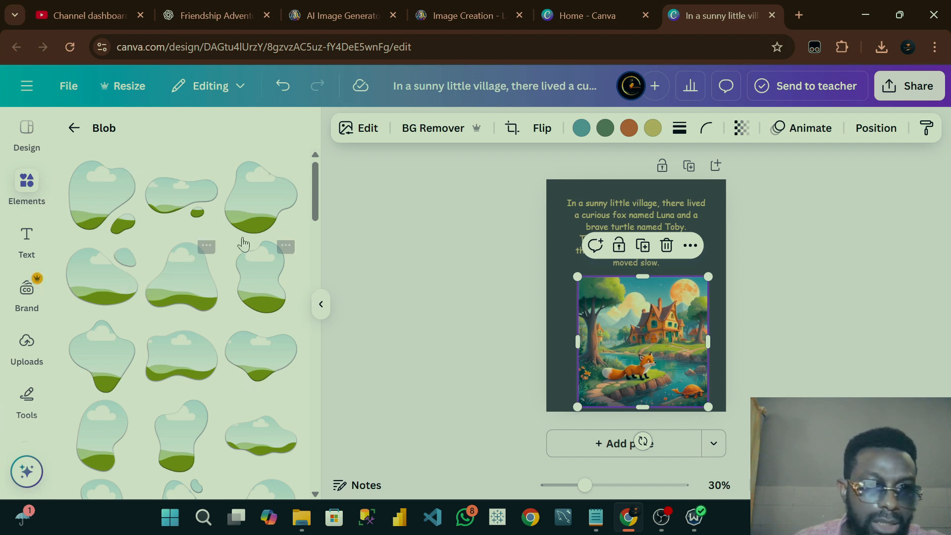
Step: Try a single-piece blob frame for the fox and turtle illustration, fill it with the picture and enlarge it towards the page's lower-right corner
left_click(252, 216)
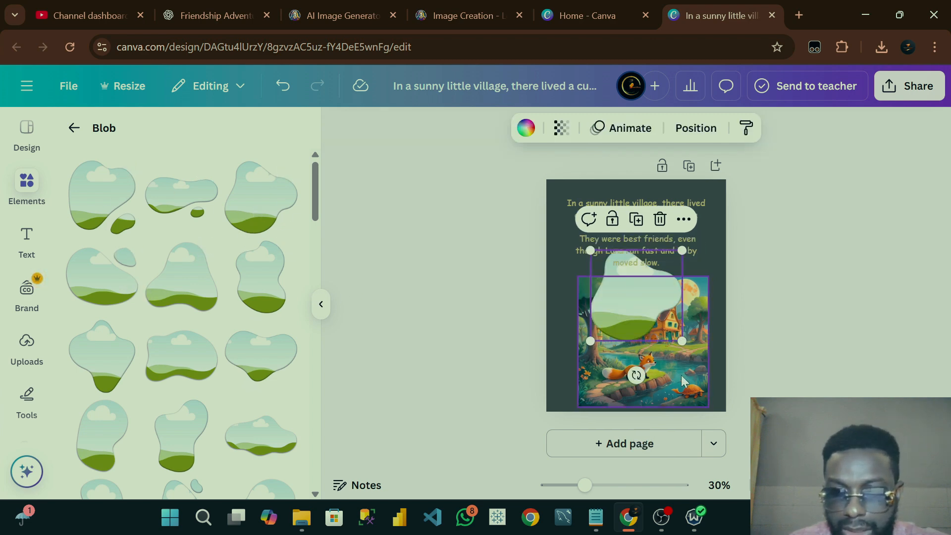
left_click(666, 379)
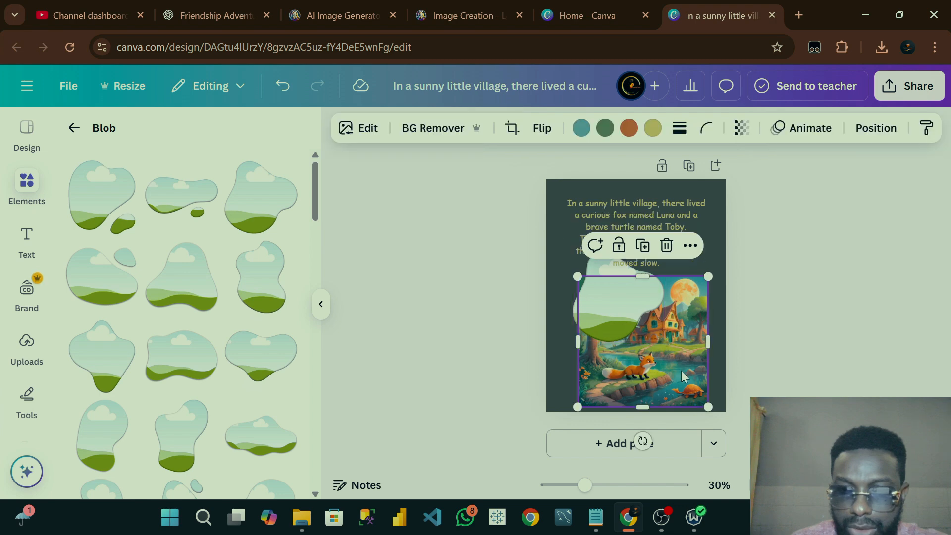
left_click_drag(668, 361, 626, 312)
left_click(637, 308)
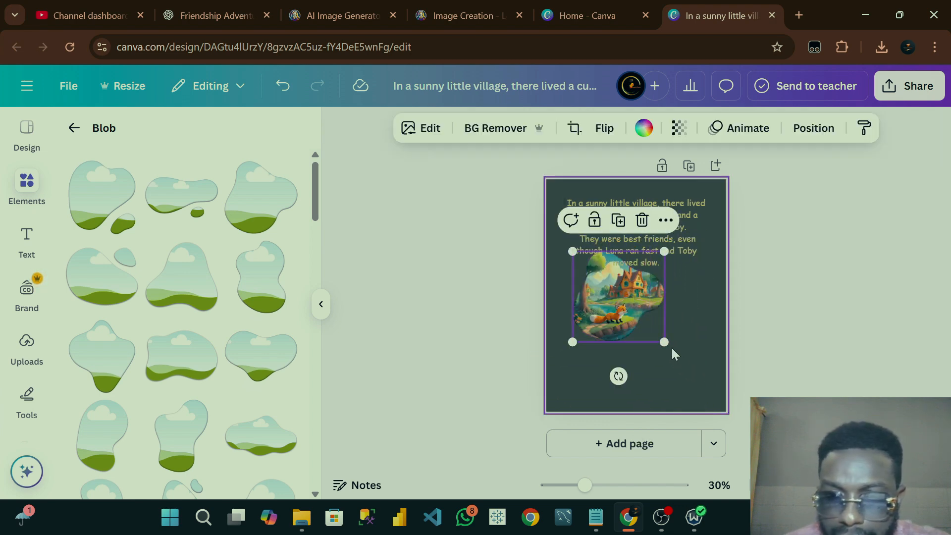
left_click_drag(668, 344, 726, 403)
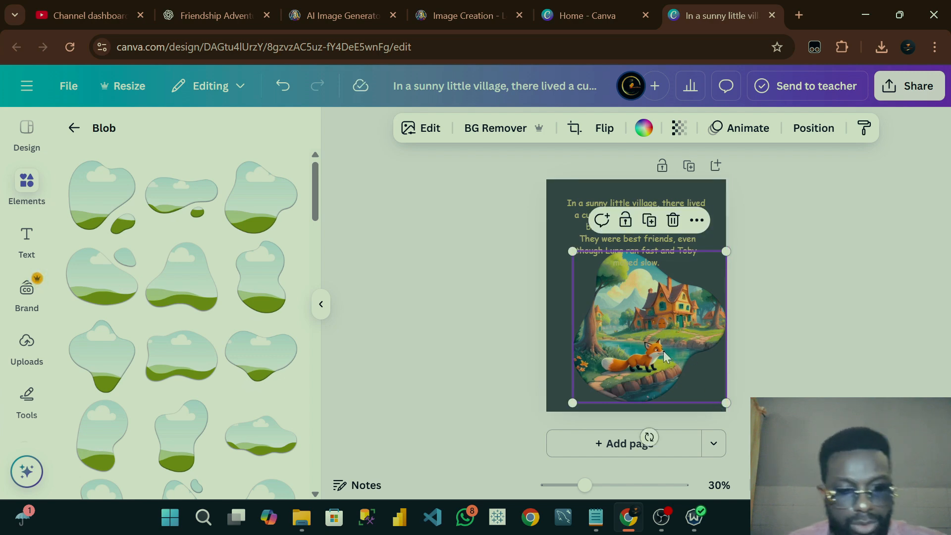
Step: Undo the enlargement and the filling of the blob frame, and delete the empty frame
key("ctrl+z")
key("ctrl+z")
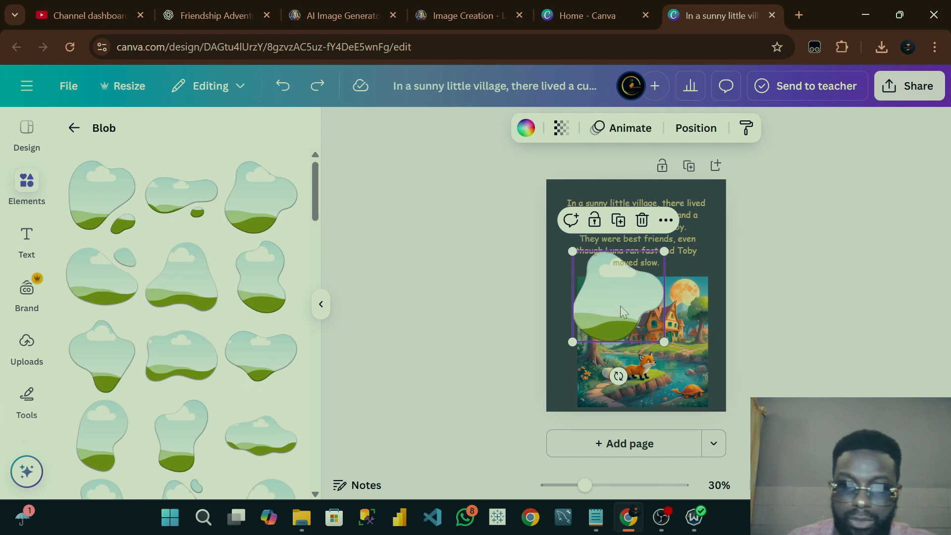
left_click(642, 220)
Step: Add the square frame with scalloped upper and lower edges from the Blob collection and fill it with the fox and turtle illustration
scroll(206, 262, "down", 5)
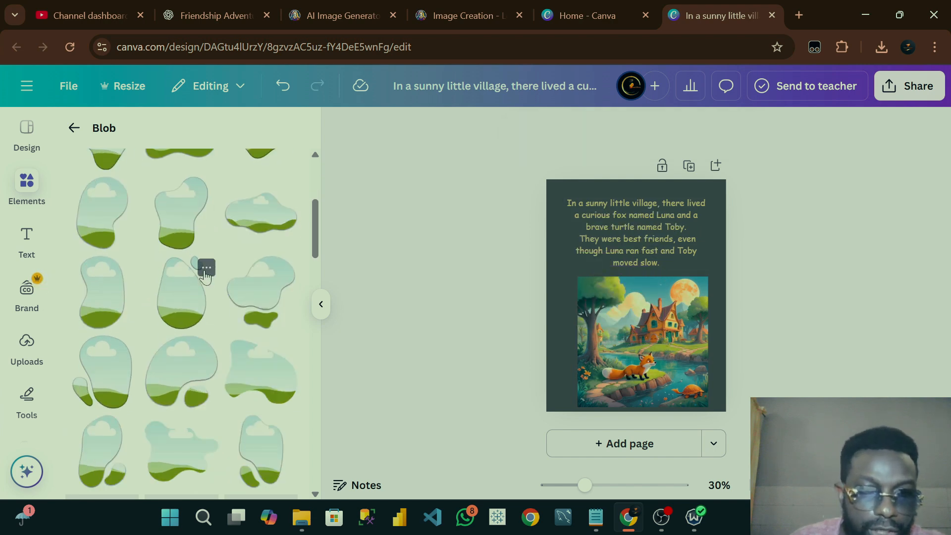
scroll(206, 276, "down", 5)
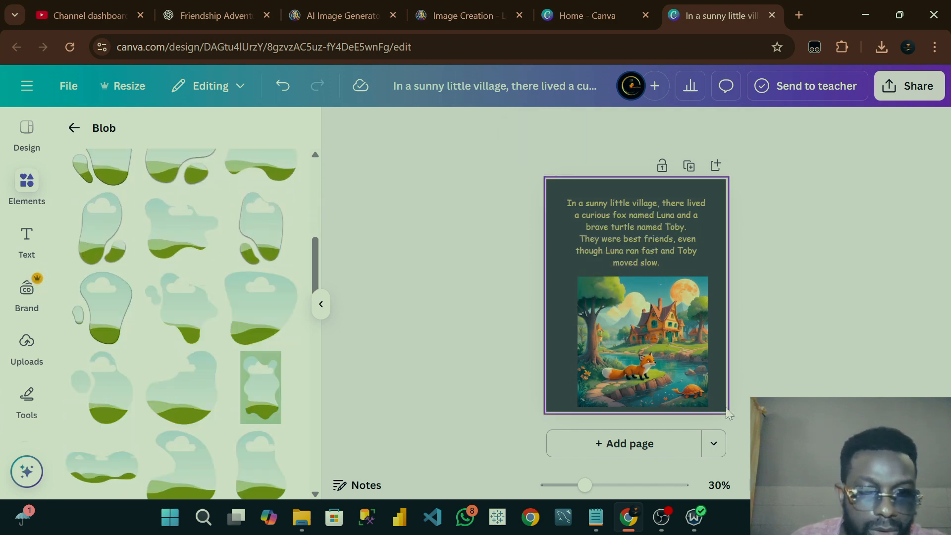
scroll(231, 345, "down", 3)
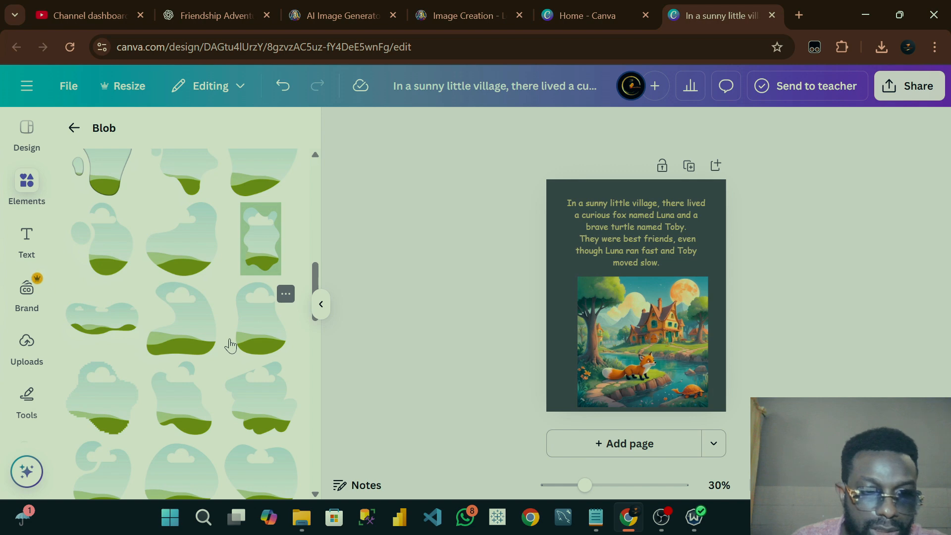
scroll(231, 346, "down", 5)
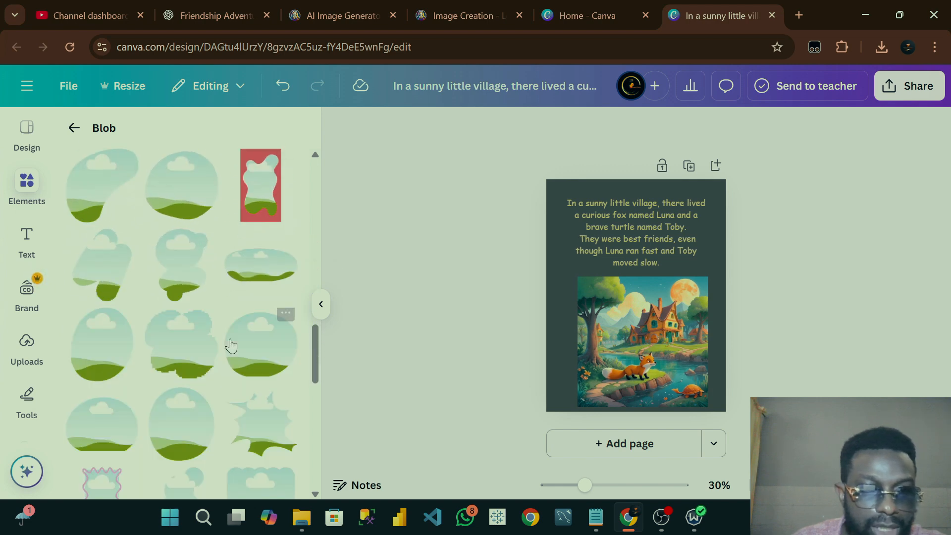
scroll(231, 345, "down", 5)
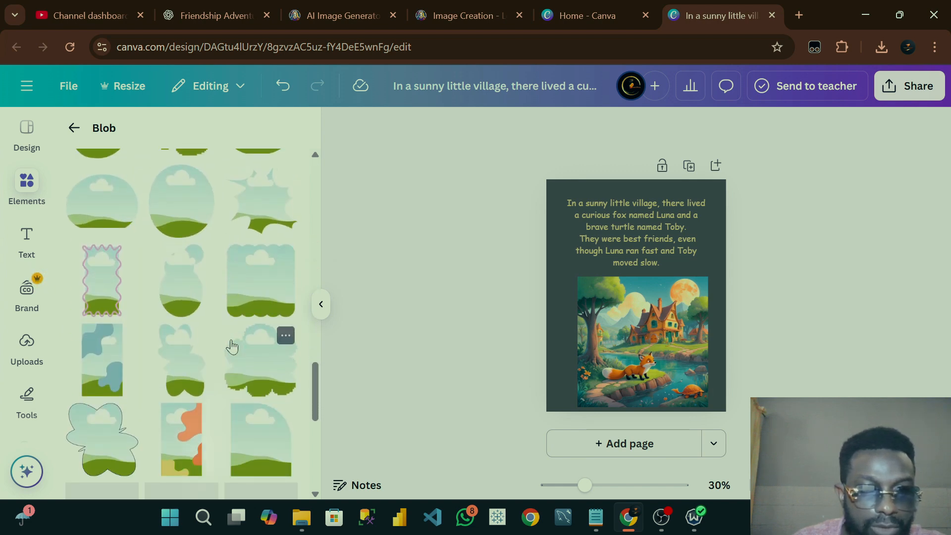
left_click(246, 297)
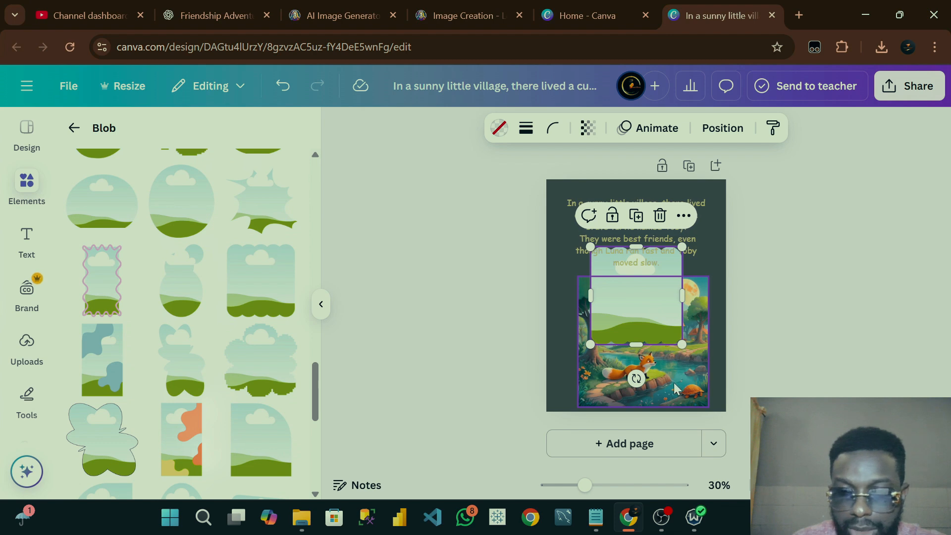
left_click_drag(675, 388, 621, 343)
left_click(801, 373)
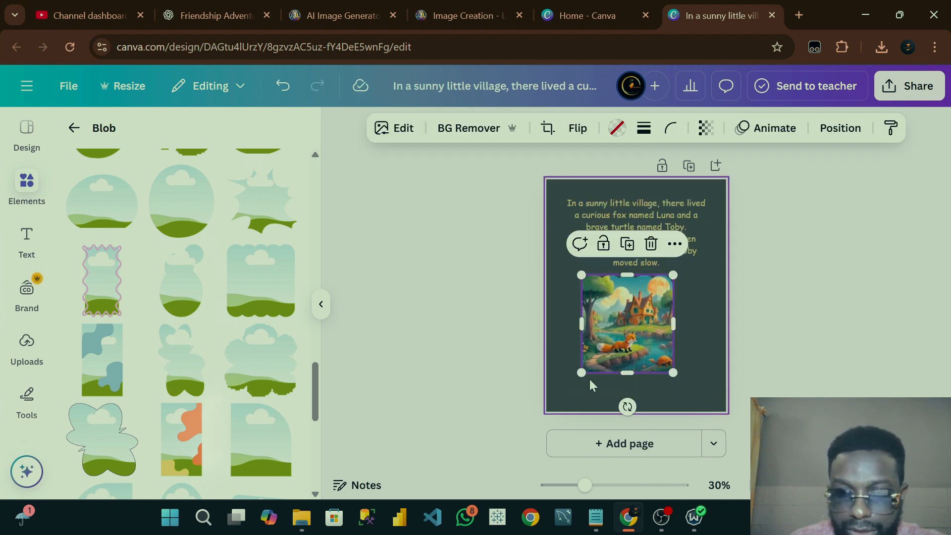
Step: Enlarge and widen the framed illustration so it fills most of the page below the passage, leaving narrow side margins
left_click_drag(584, 388, 565, 389)
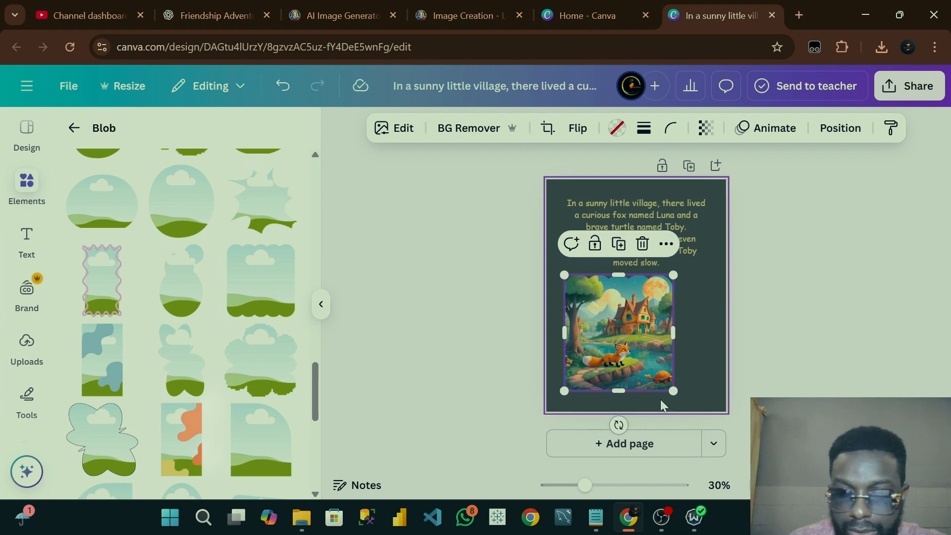
left_click_drag(688, 392, 689, 393)
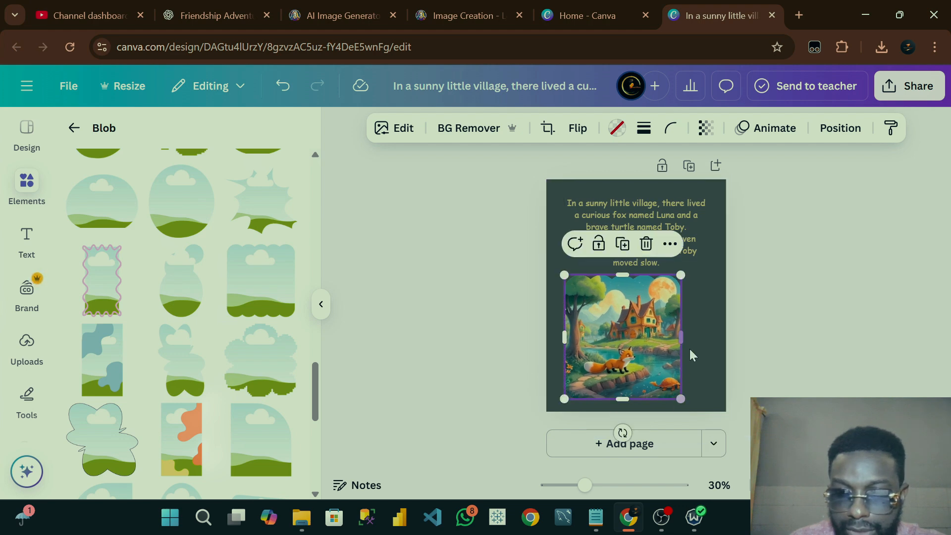
mouse_move(683, 336)
left_mouse_down()
mouse_move(707, 333)
mouse_move(665, 339)
mouse_move(674, 350)
left_mouse_up()
left_click(783, 352)
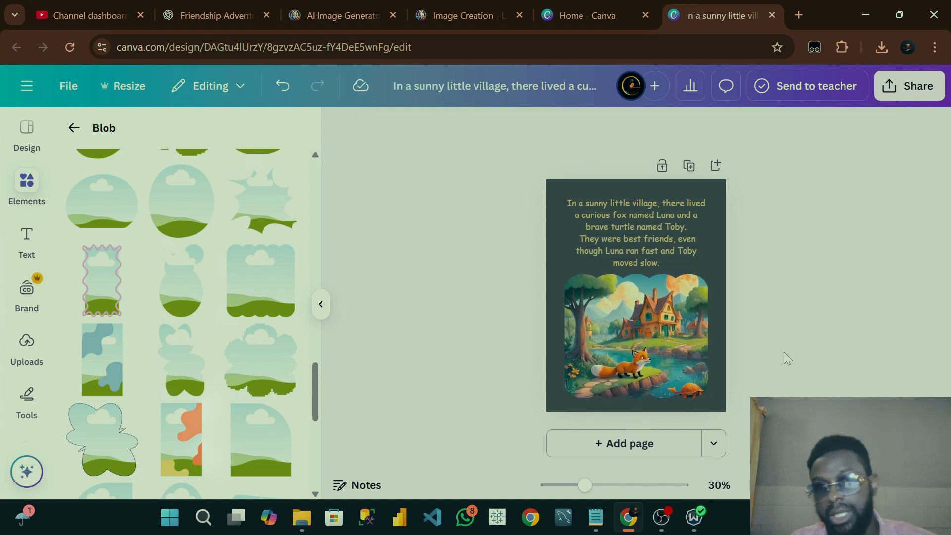
Step: Return from the frame collections to the main design elements and add a square shape to the page
left_click(35, 185)
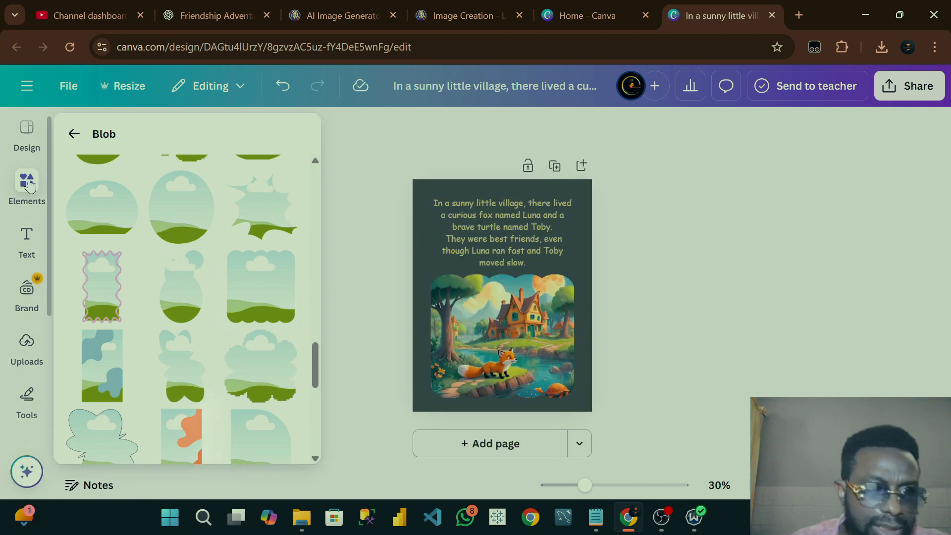
left_click(29, 185)
left_click(74, 134)
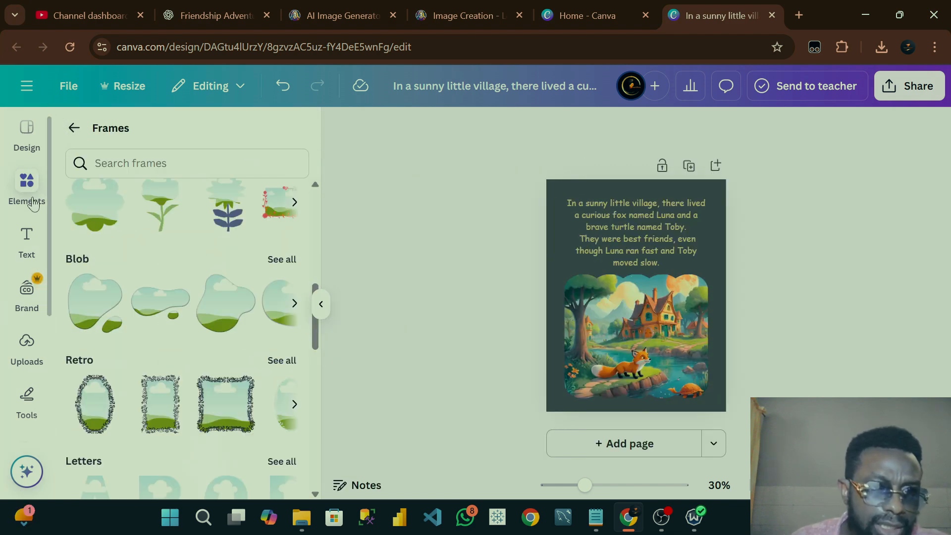
left_click(35, 189)
scroll(153, 254, "up", 5)
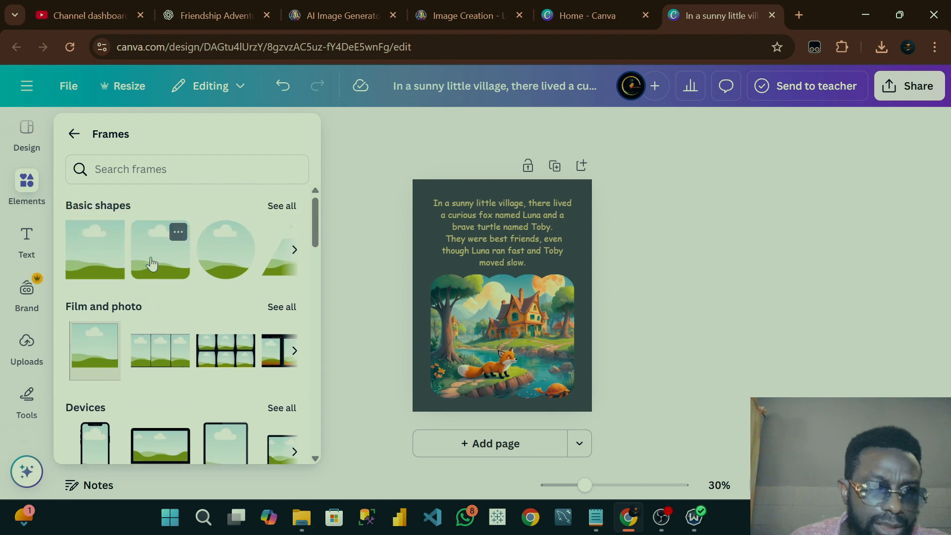
left_click(74, 134)
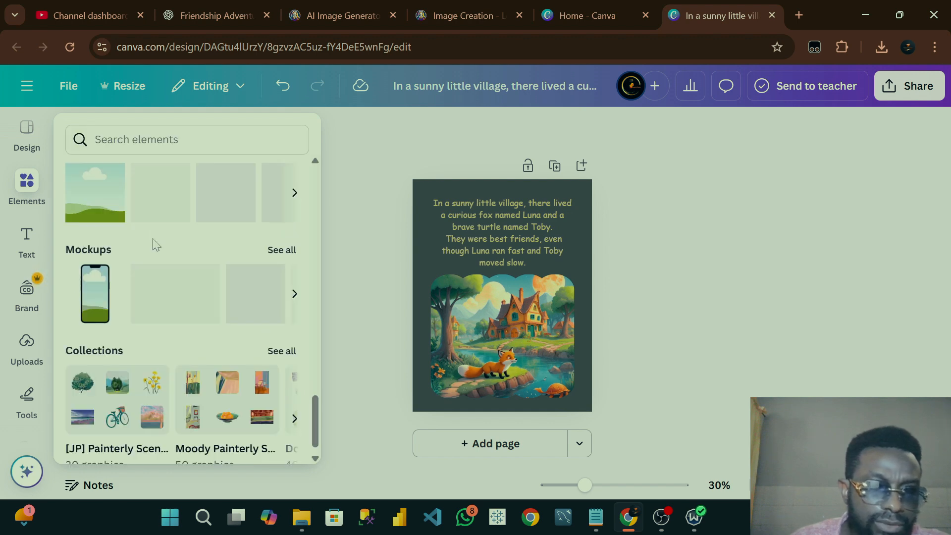
scroll(159, 268, "up", 10)
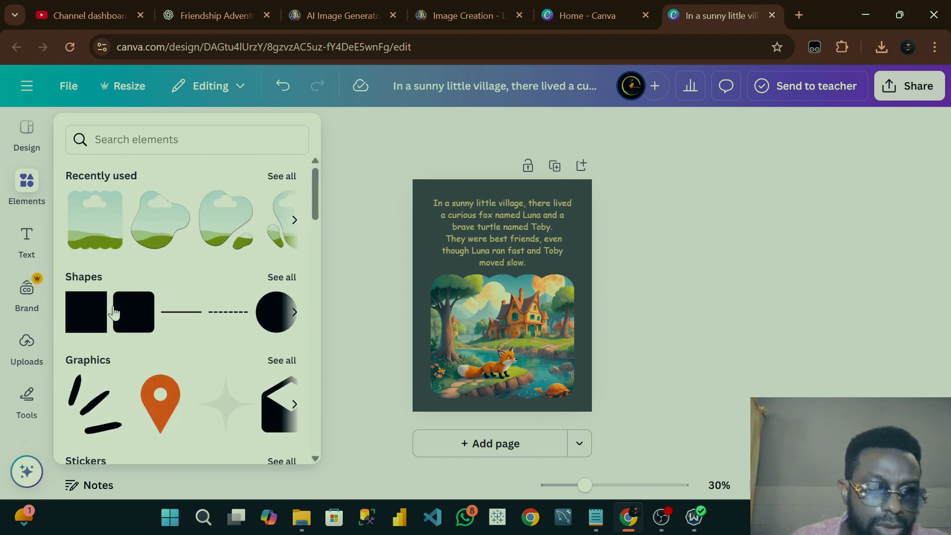
left_click(93, 305)
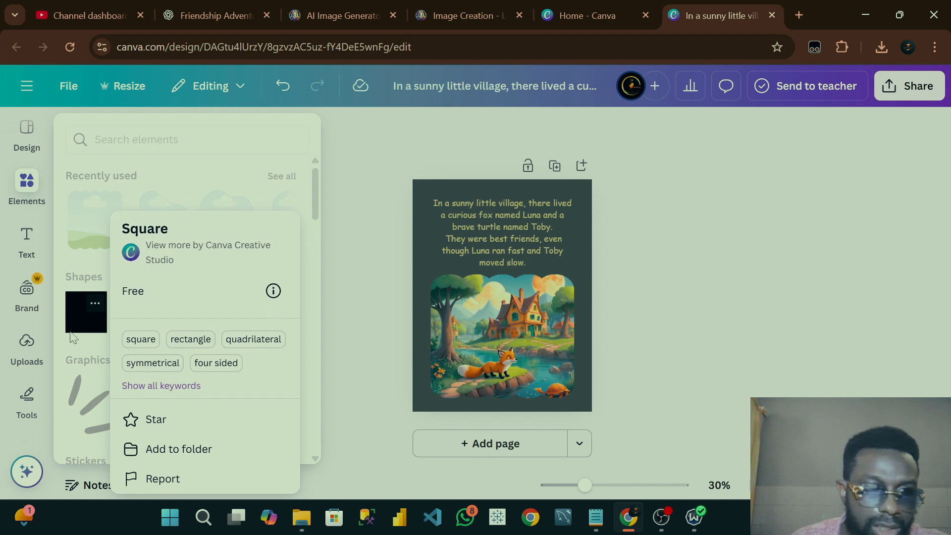
left_click(73, 338)
left_click(83, 327)
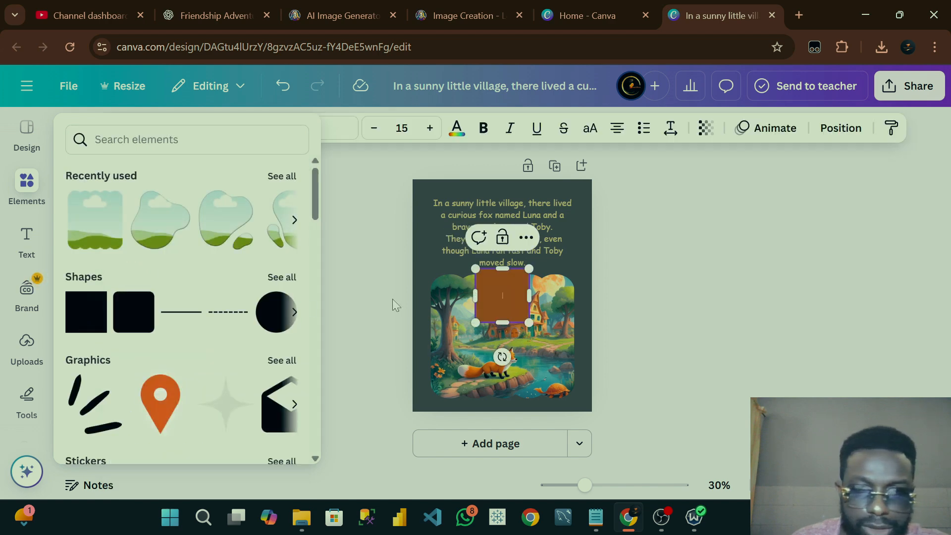
Step: Move the brown square to the page's bottom edge and reshape it into a thin strip spanning the full page width
left_click(656, 303)
left_click(511, 303)
left_click_drag(511, 303, 626, 425)
left_click_drag(516, 447, 515, 411)
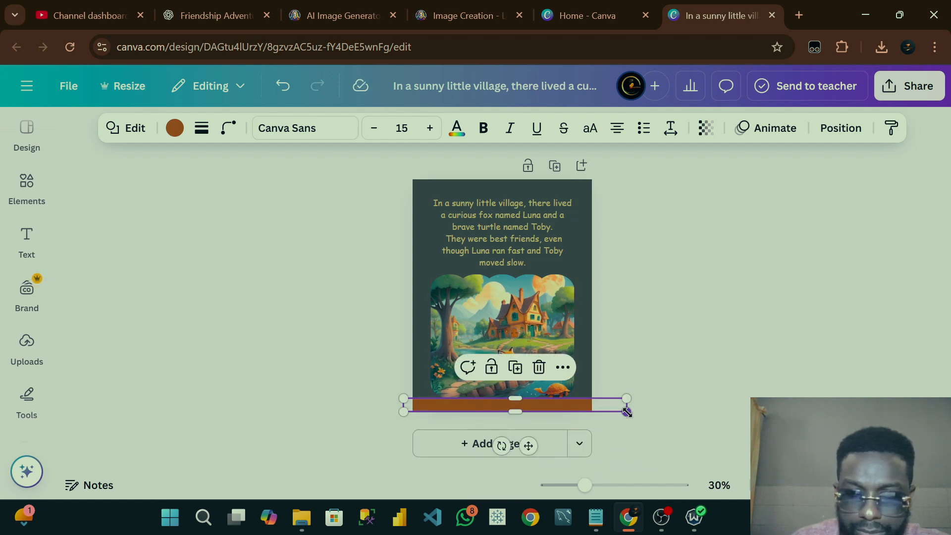
left_click_drag(626, 410, 594, 410)
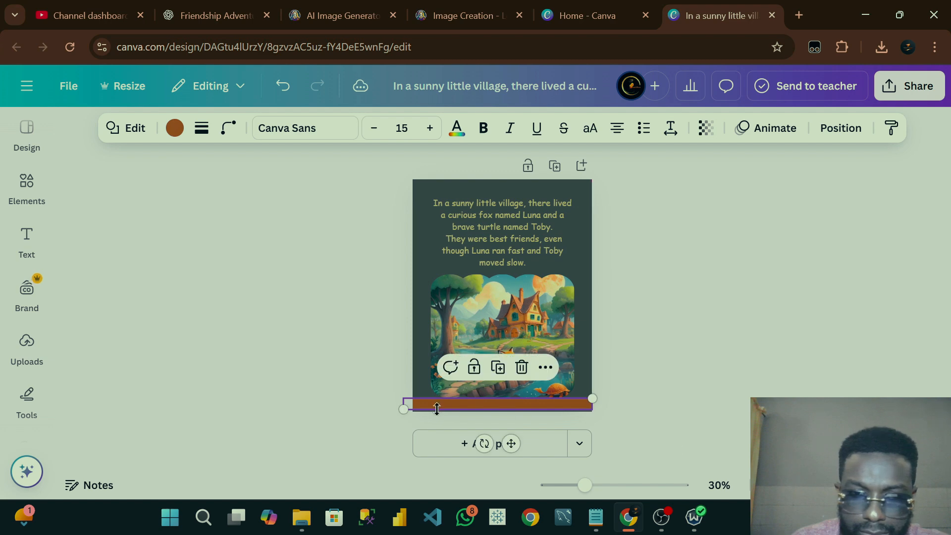
left_click_drag(463, 412, 463, 416)
left_click(672, 388)
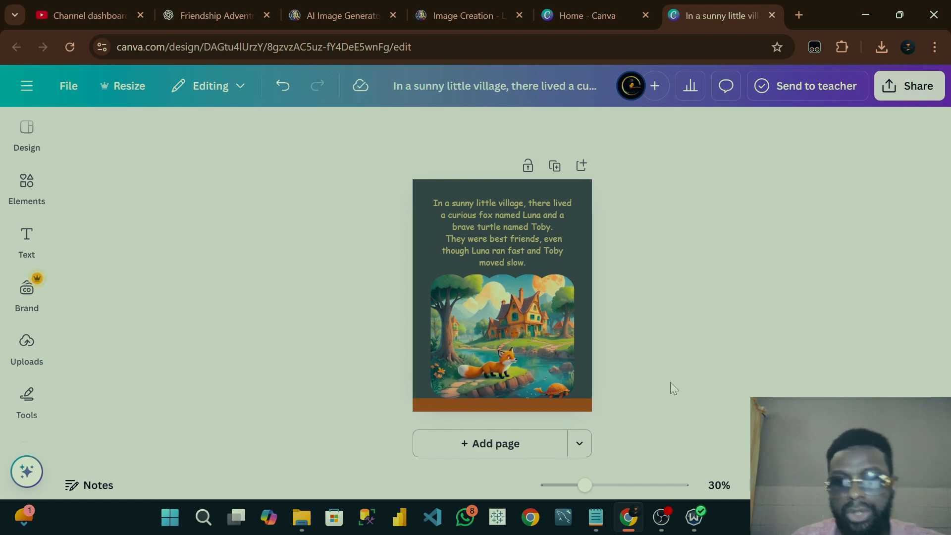
Step: Nudge the framed fox and turtle illustration slightly upward so it clears the brown strip at the page's bottom edge
left_click(540, 370)
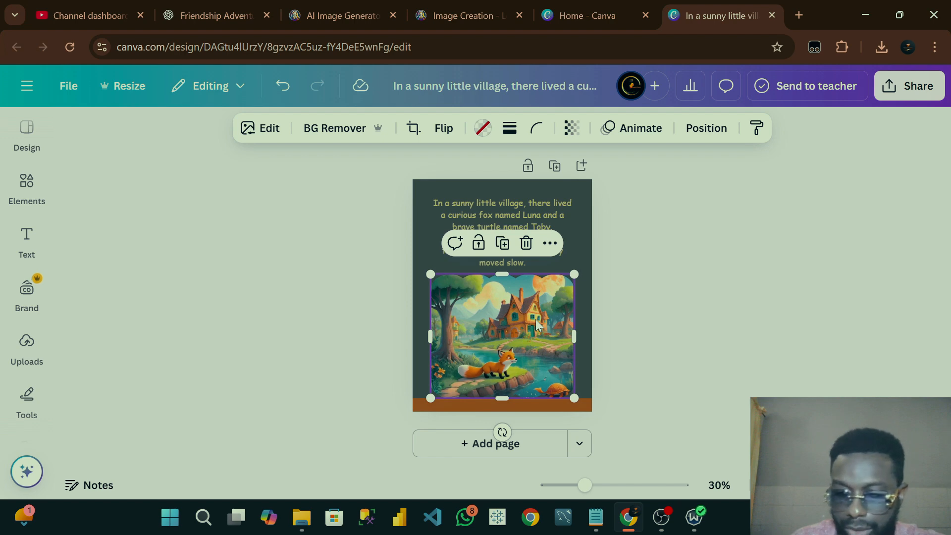
left_click_drag(539, 325, 538, 325)
left_click(780, 321)
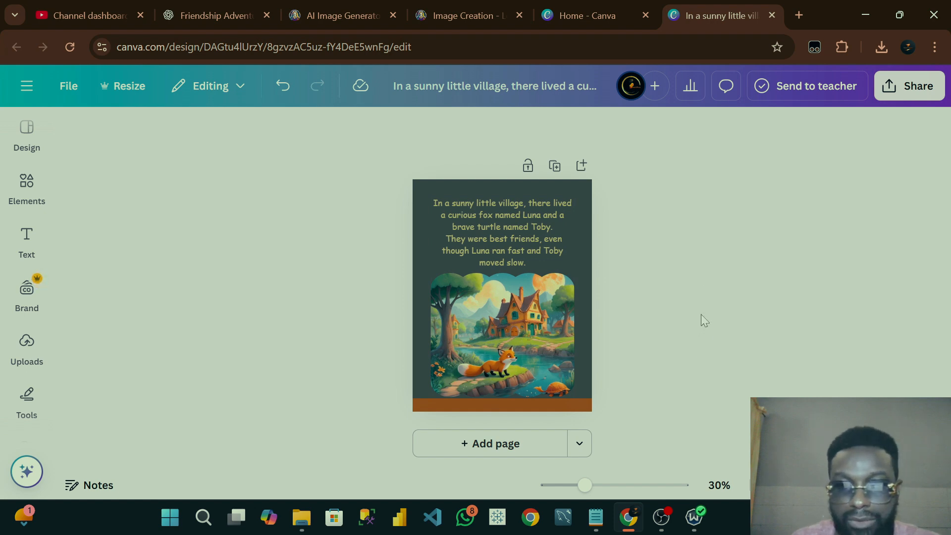
Step: Add a blank second page below the finished story page
left_click(506, 444)
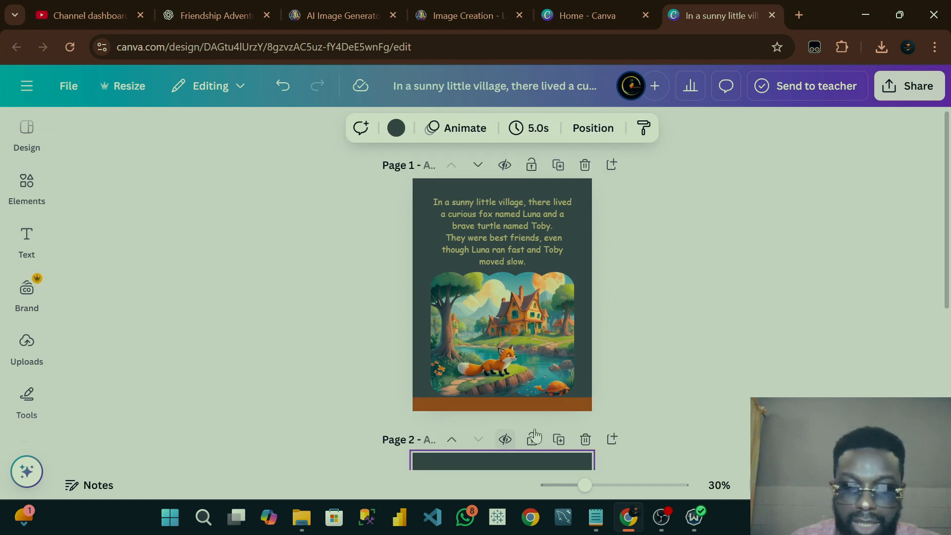
scroll(678, 364, "up", 5)
scroll(638, 326, "down", 5)
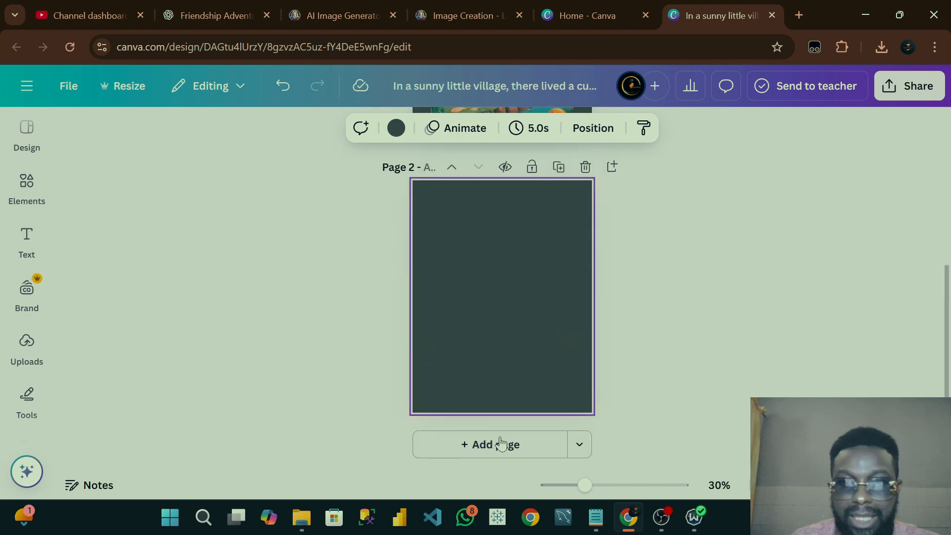
scroll(762, 323, "up", 5)
scroll(638, 260, "down", 5)
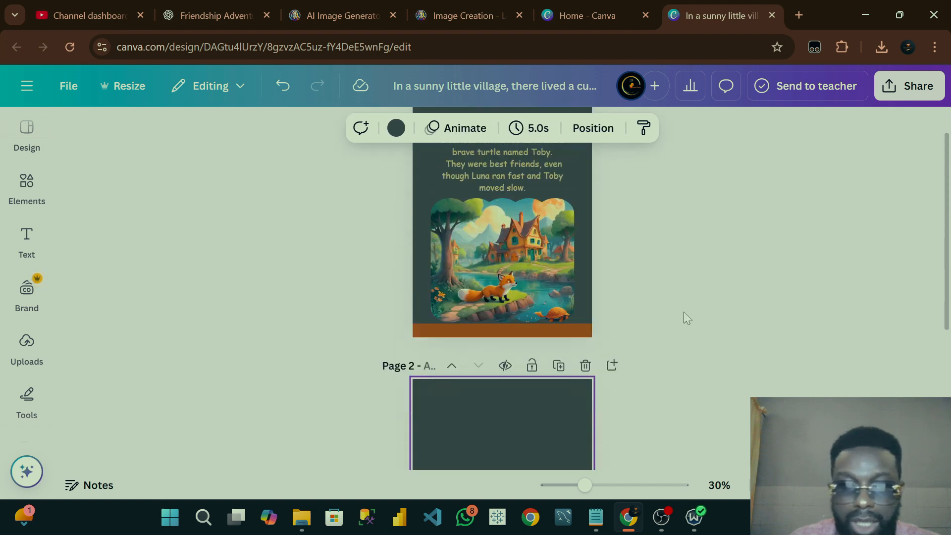
Step: Copy the Page 2 passage from the story notes in Notepad and paste it into a new message in ChatGPT
left_click(596, 518)
scroll(446, 307, "down", 3)
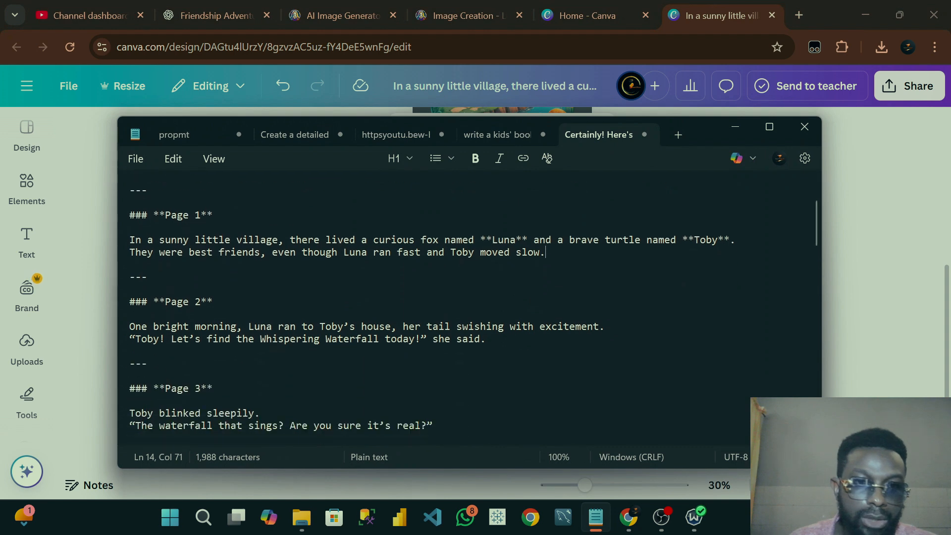
left_click_drag(130, 326, 132, 350)
key("ctrl+c")
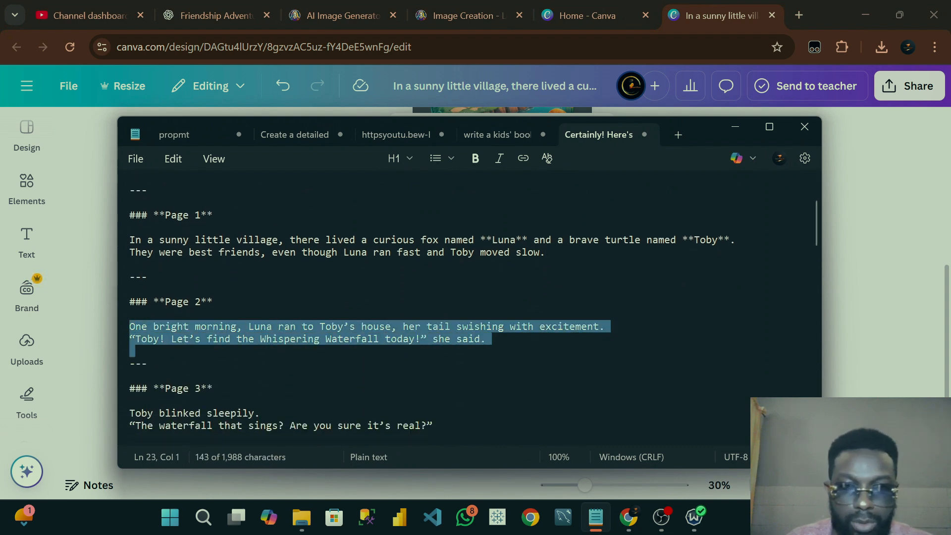
left_click(215, 15)
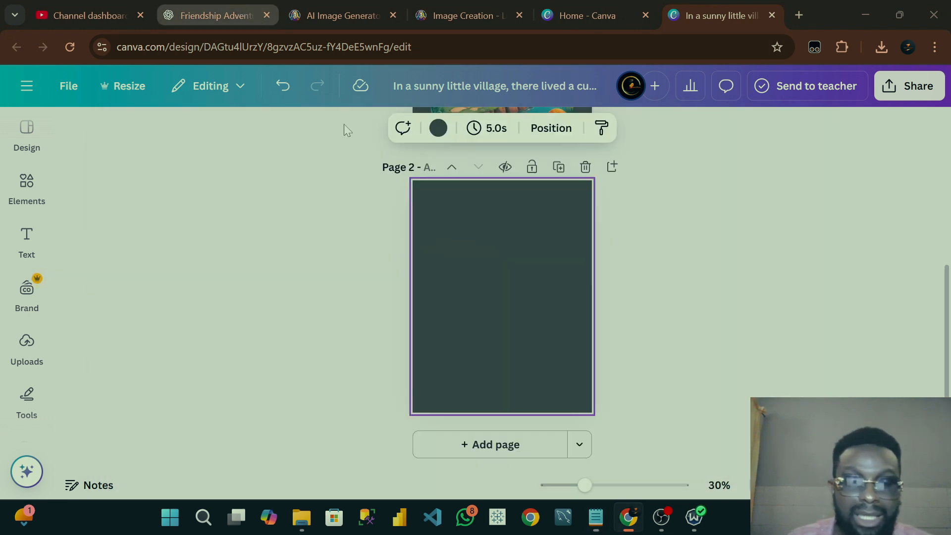
left_click(446, 420)
key("ctrl+v")
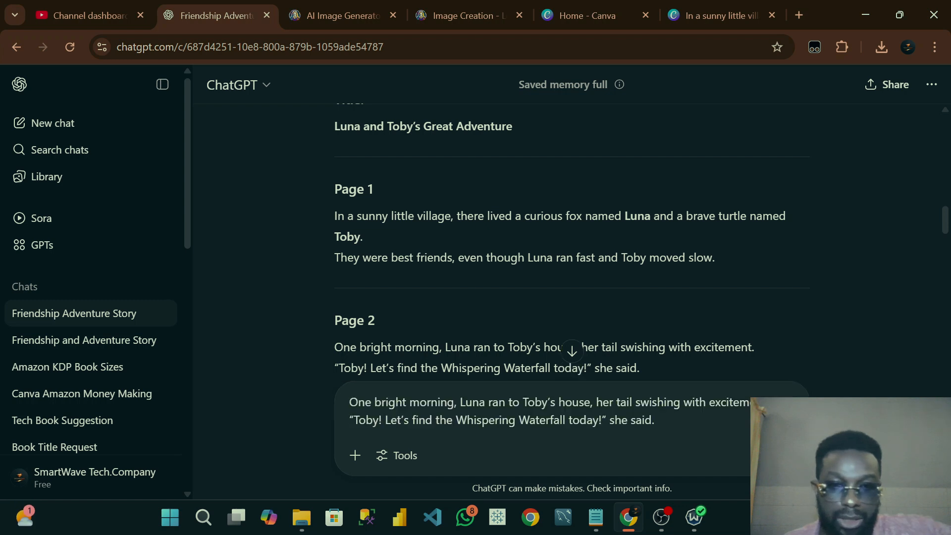
Step: Add "create a prompt to generate image that suits it, always involve kids in your prompt" above the passage and send the message
left_click(597, 528)
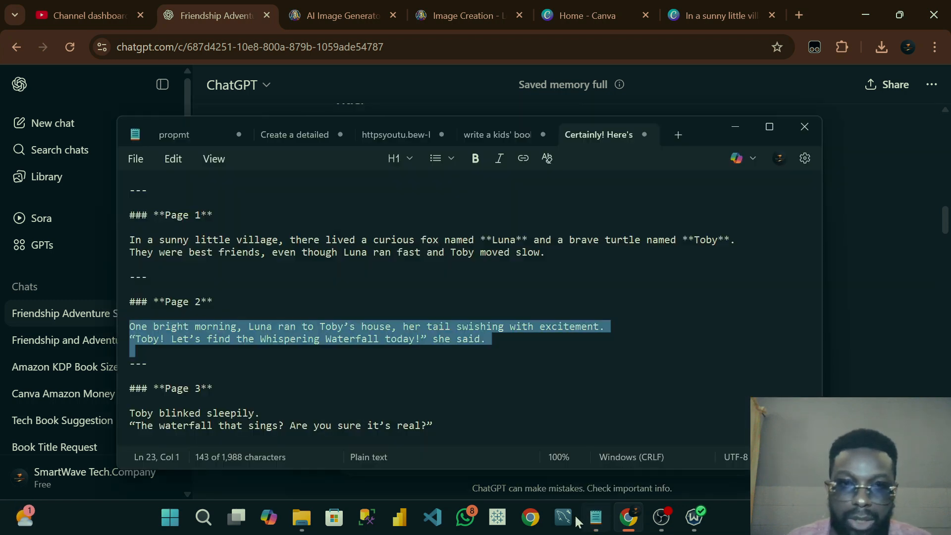
left_click(507, 135)
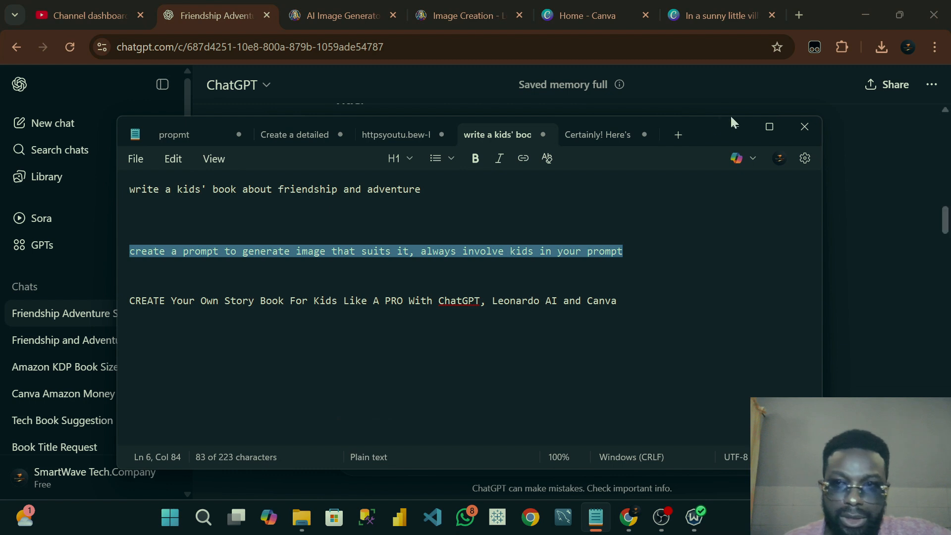
left_click(737, 127)
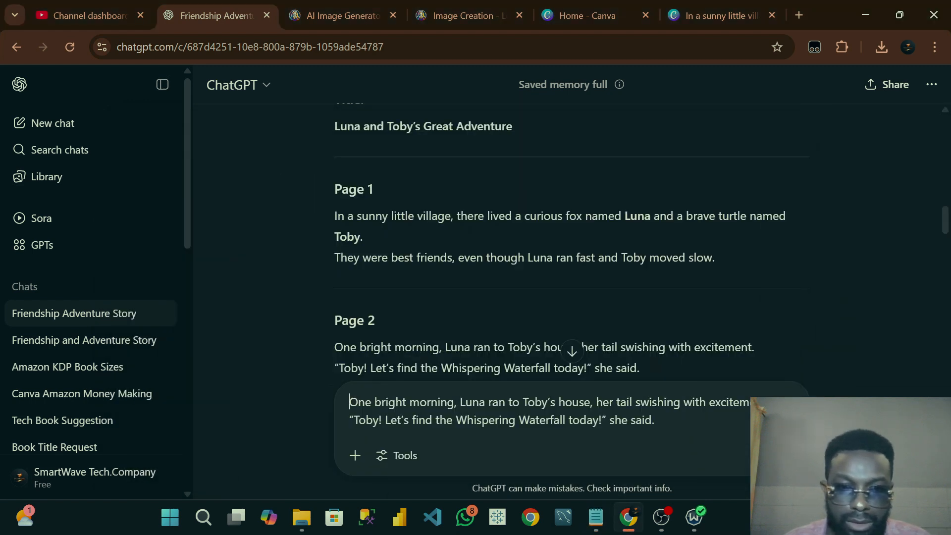
key("shift+Return")
key("shift+Return")
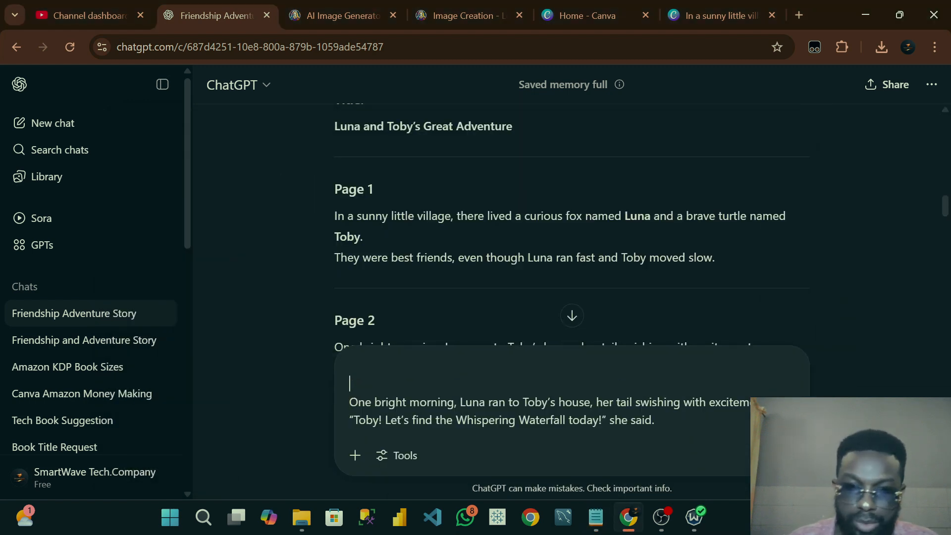
type("create a prompt to generate image that suits it, always involve kids in your prompt")
key("Return")
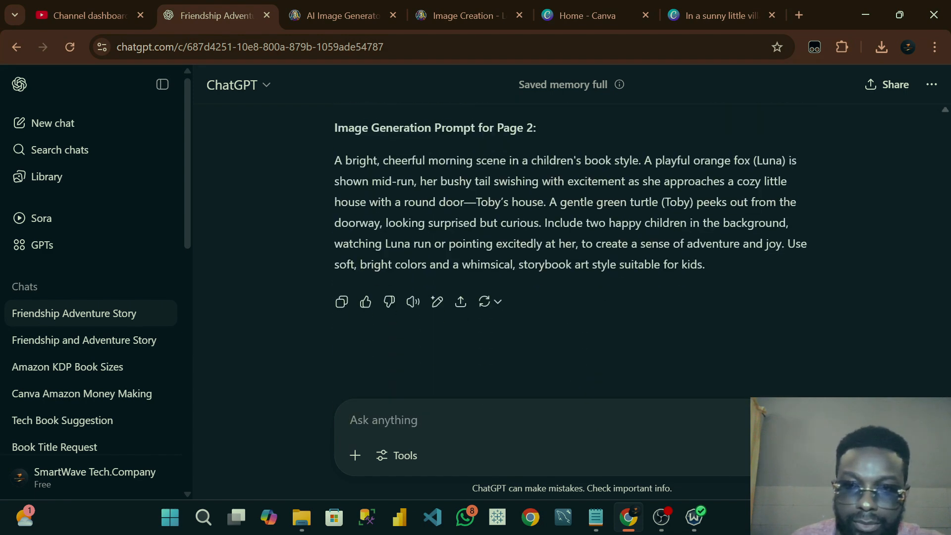
Step: Copy the Page 2 image prompt from ChatGPT, replace the old prompt in Leonardo AI with it, and generate four images
left_click_drag(335, 160, 733, 258)
key("ctrl+c")
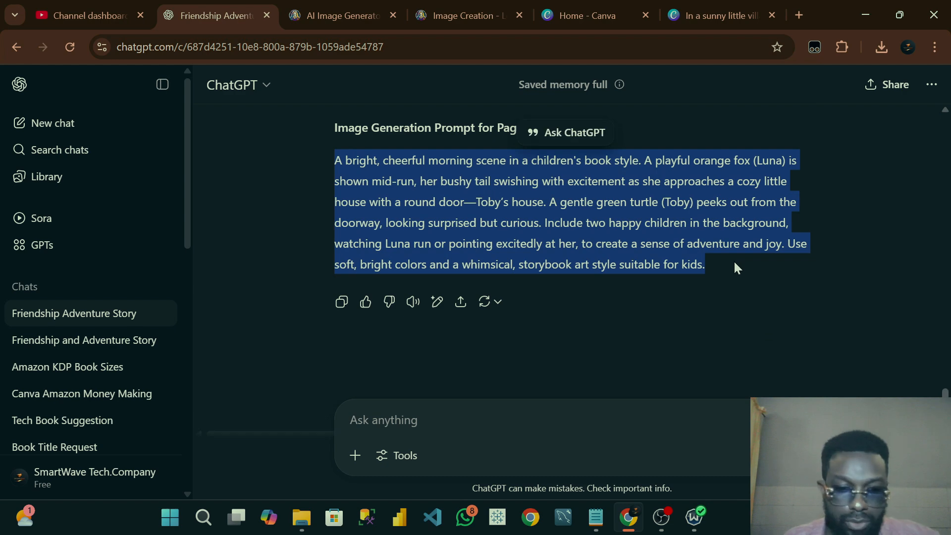
left_click(462, 6)
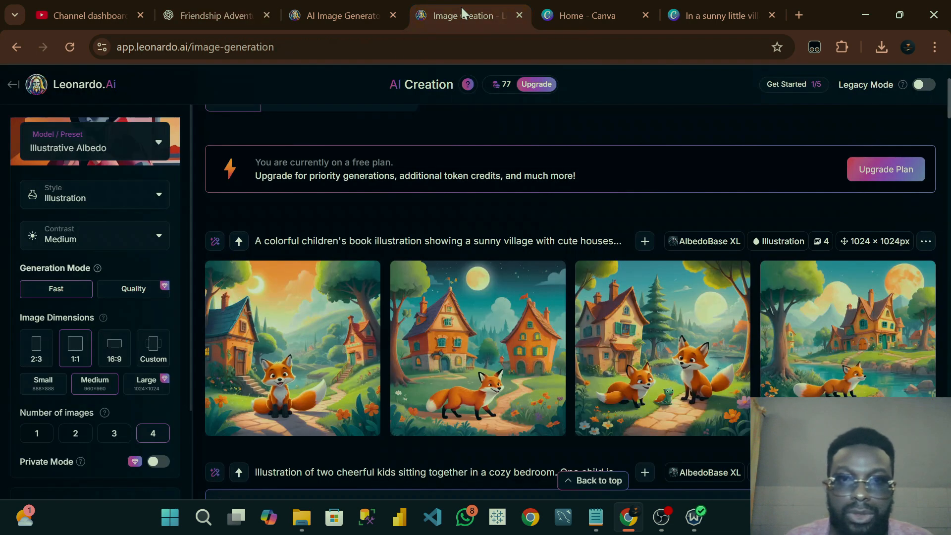
scroll(422, 151, "up", 3)
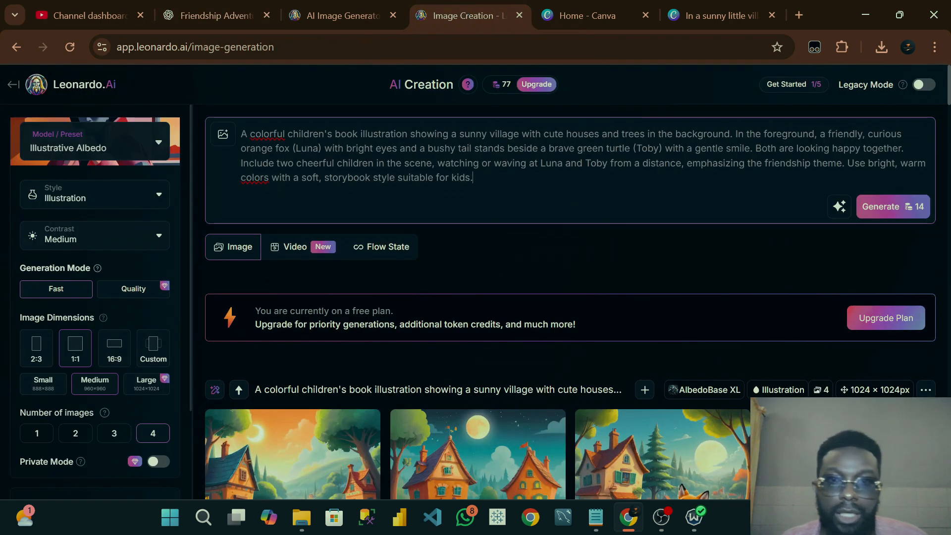
key("ctrl+a")
key("ctrl+v")
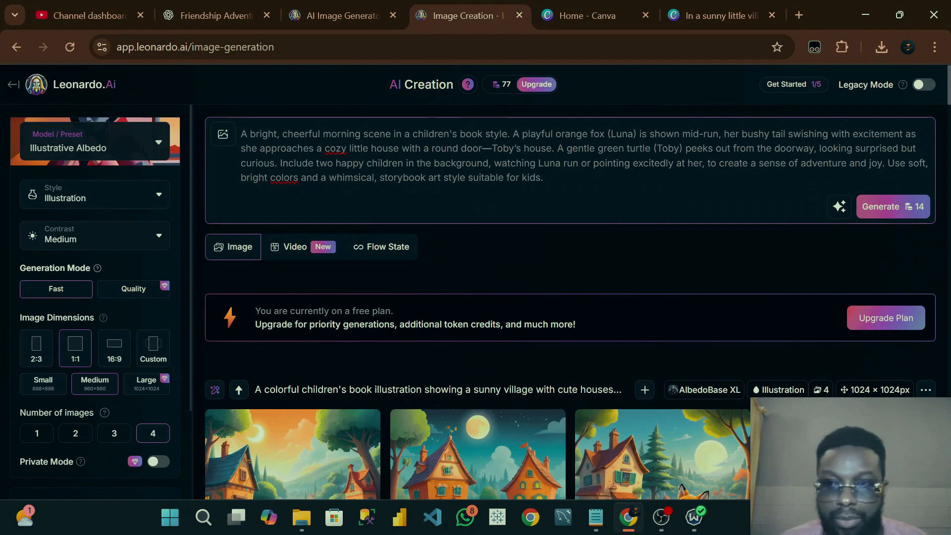
left_click(887, 206)
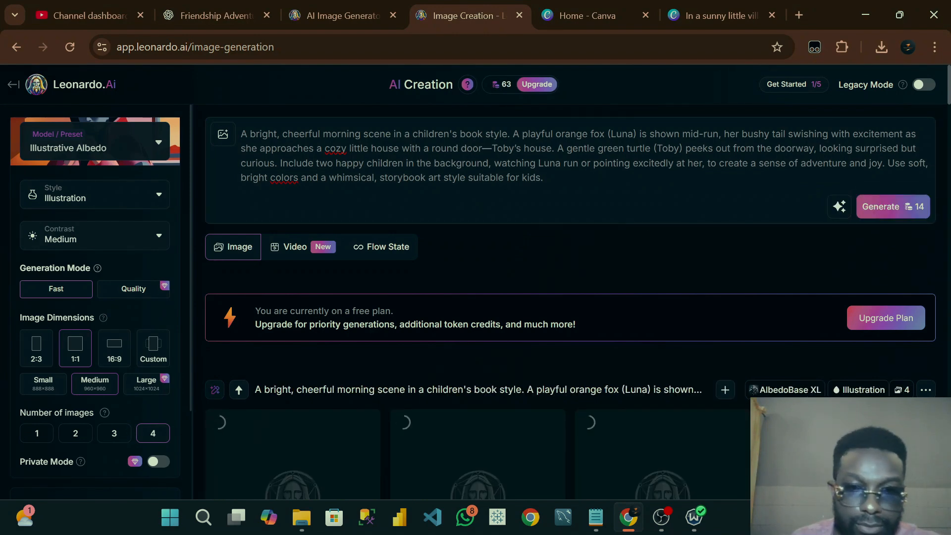
Step: Follow the image generation's progress and check the remaining fast tokens of the plan
scroll(570, 298, "down", 3)
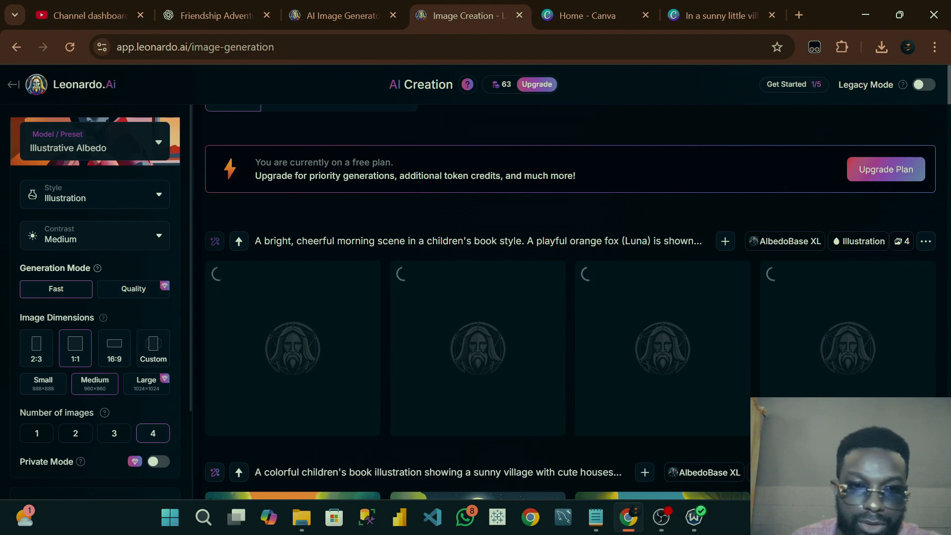
scroll(458, 323, "up", 1)
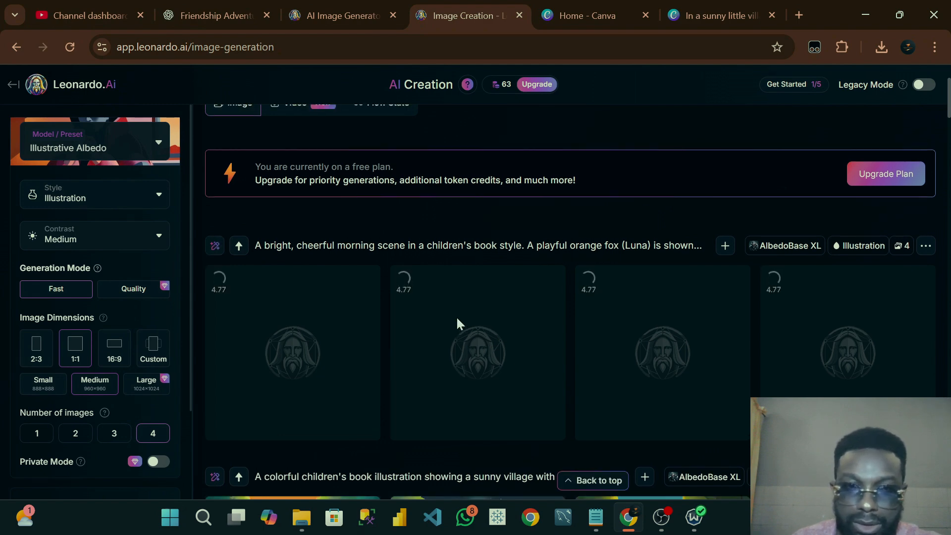
scroll(466, 248, "up", 3)
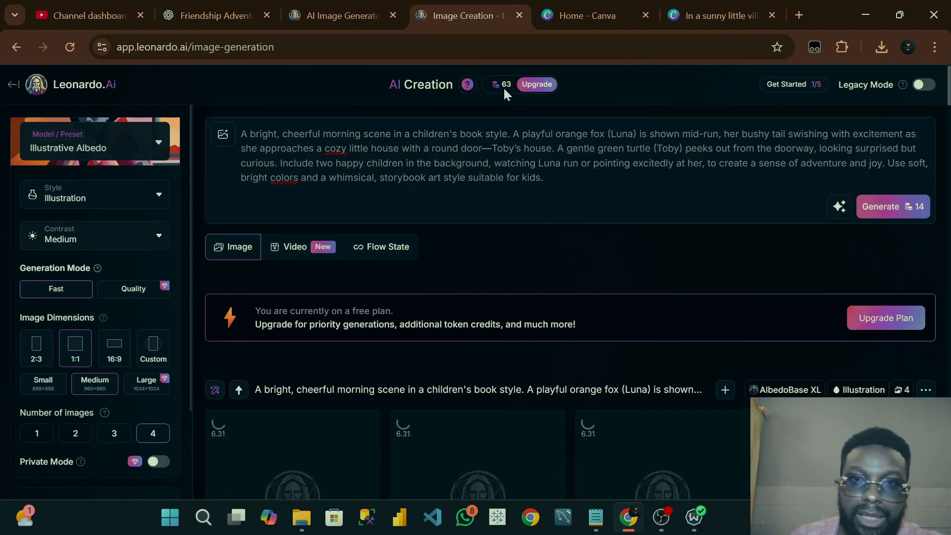
mouse_move(504, 89)
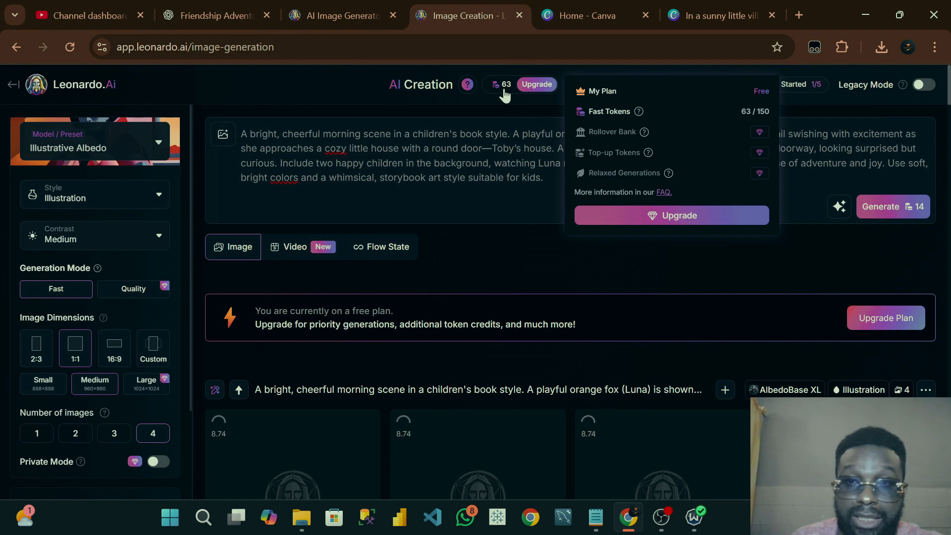
Step: Review the newly generated Page 2 images and reveal the one hidden as possibly explicit
scroll(494, 237, "down", 3)
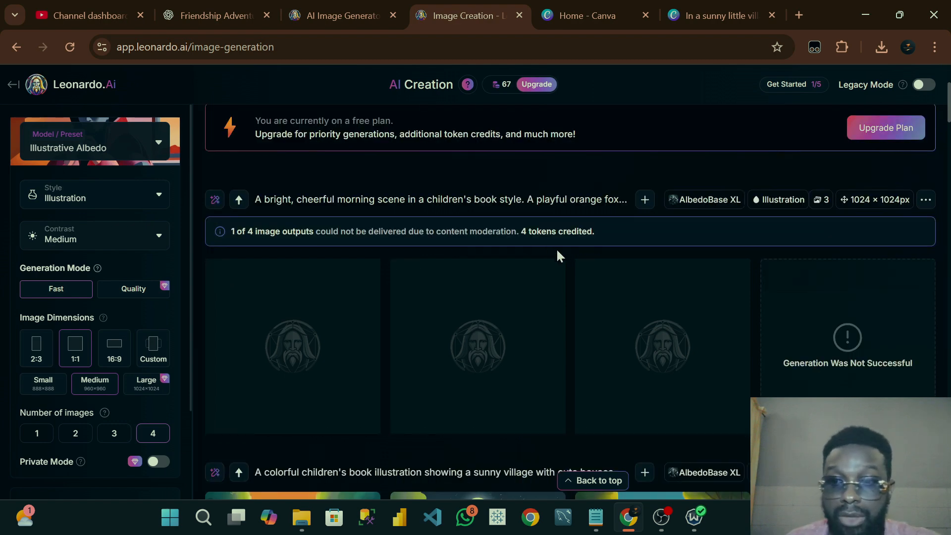
scroll(555, 248, "down", 7)
scroll(562, 283, "up", 7)
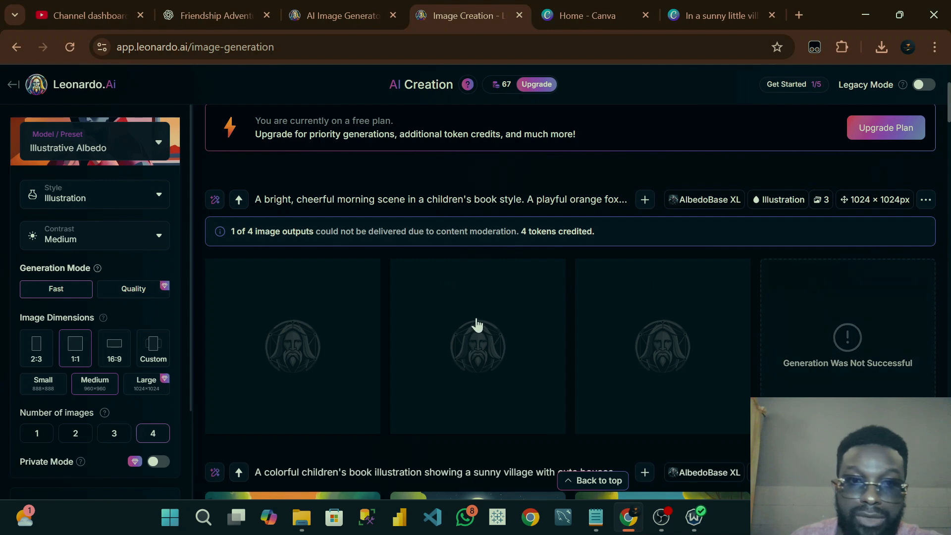
scroll(476, 324, "down", 3)
scroll(570, 265, "up", 7)
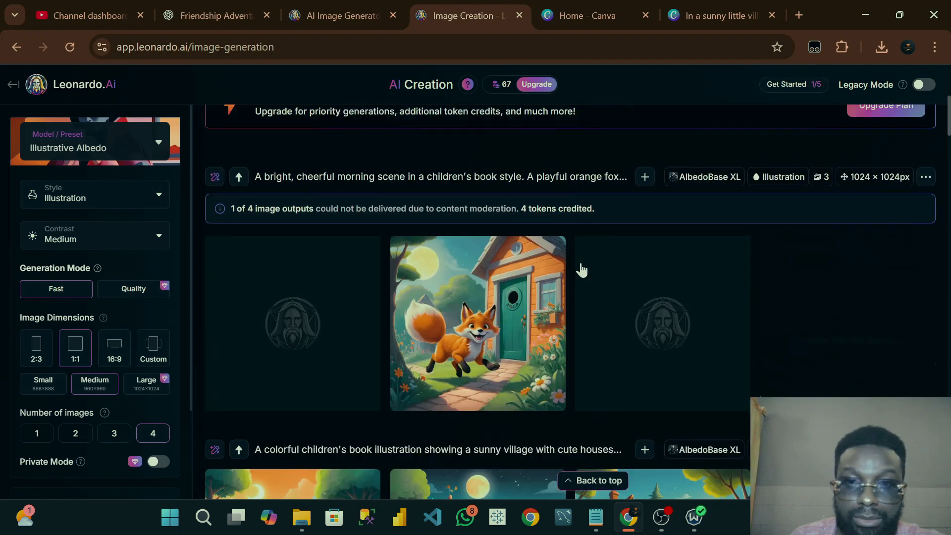
scroll(591, 316, "down", 5)
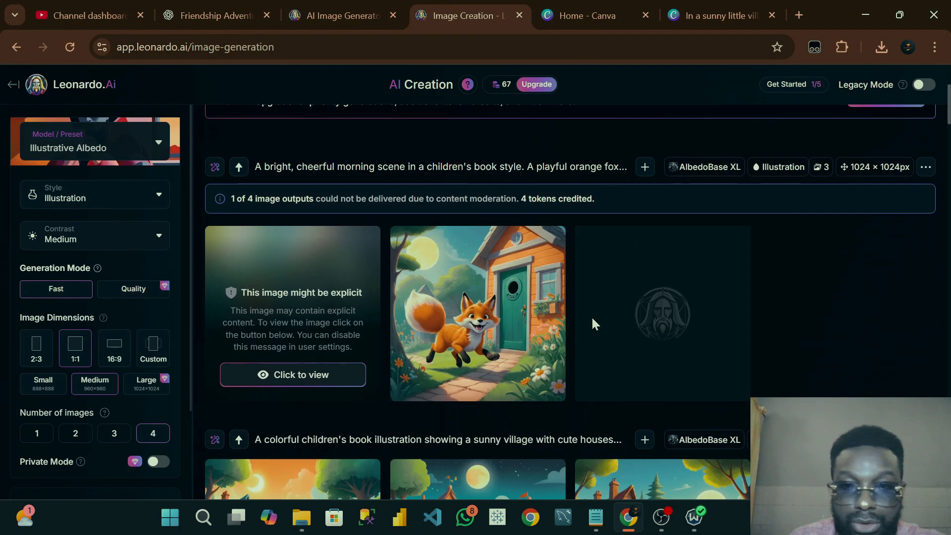
left_click(317, 382)
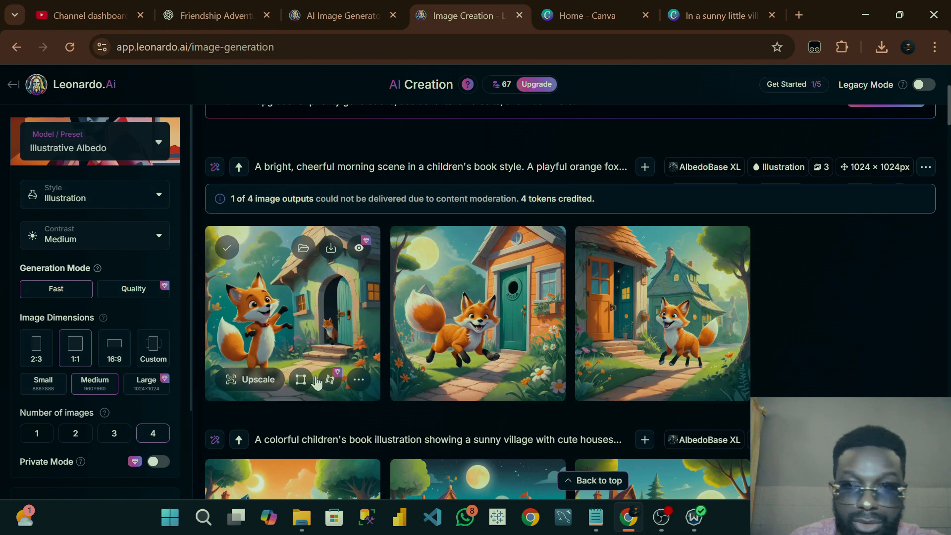
Step: Compare the generated fox images with the Page 2 prompt to judge how well they match it
scroll(627, 361, "up", 5)
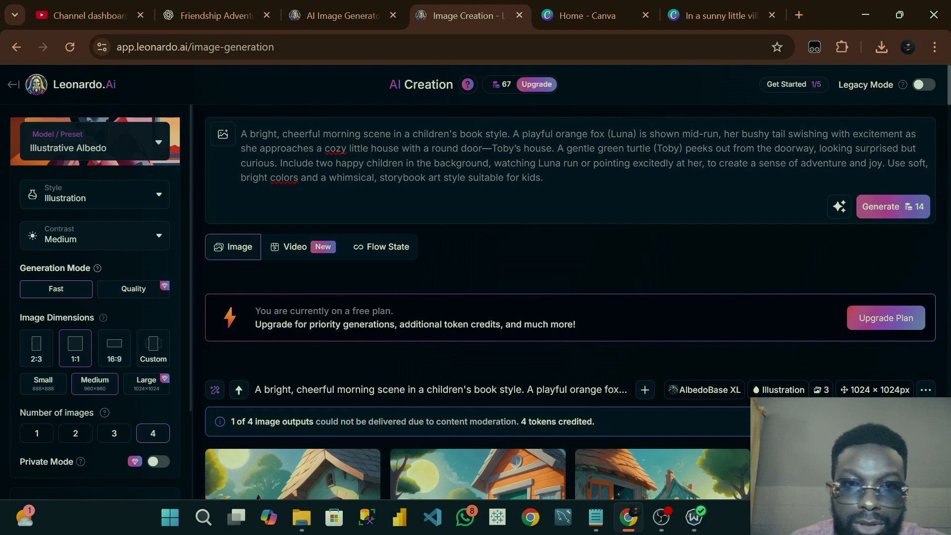
scroll(540, 387, "down", 5)
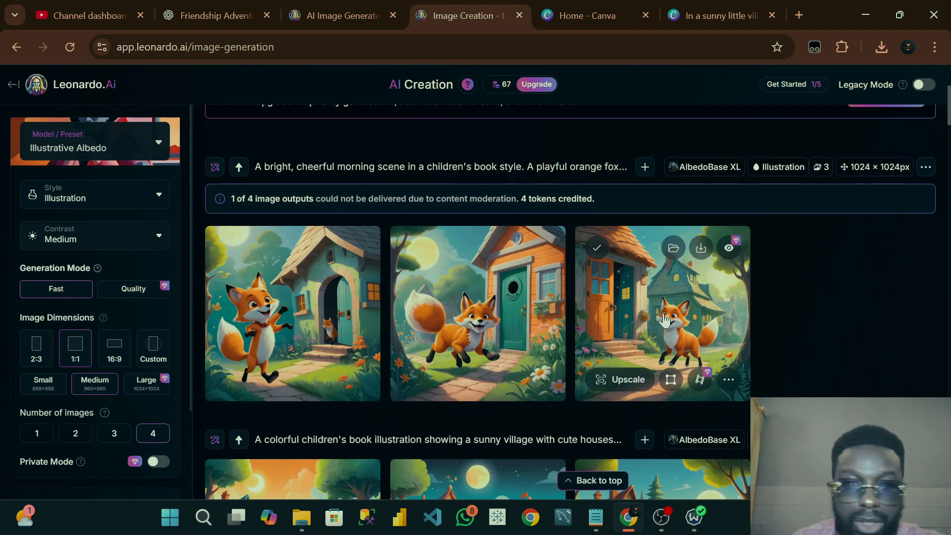
scroll(589, 340, "up", 1)
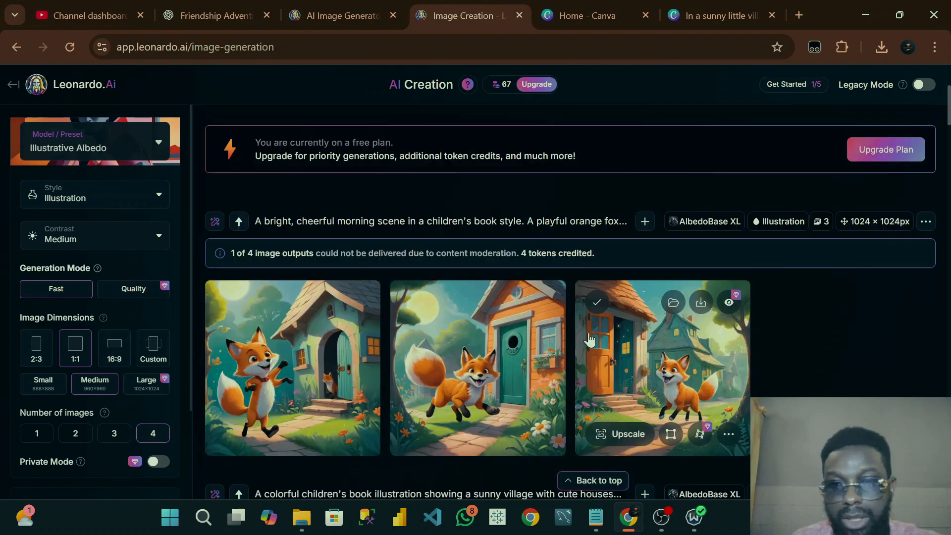
scroll(589, 340, "up", 3)
scroll(550, 350, "down", 3)
scroll(644, 389, "up", 3)
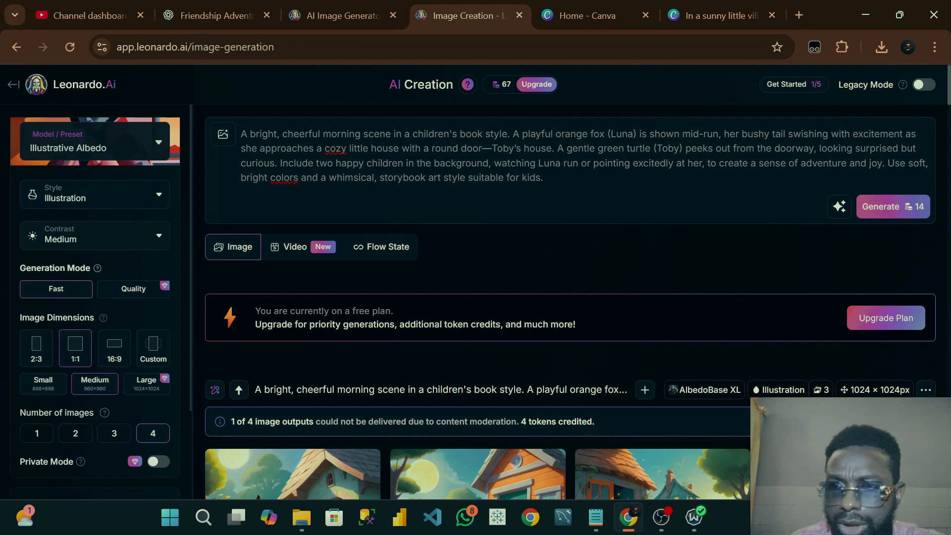
scroll(768, 329, "down", 5)
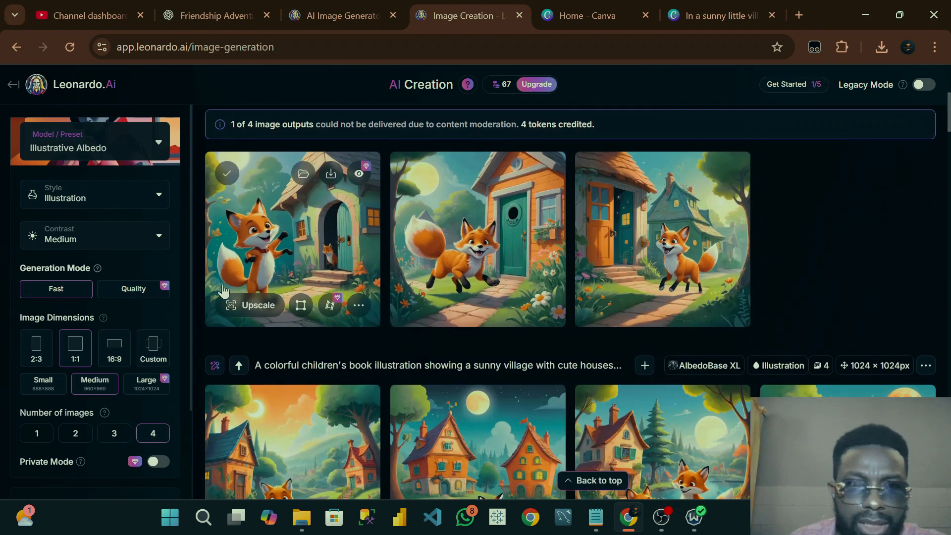
Step: Generate another set of images from the same Page 2 prompt
scroll(663, 288, "up", 4)
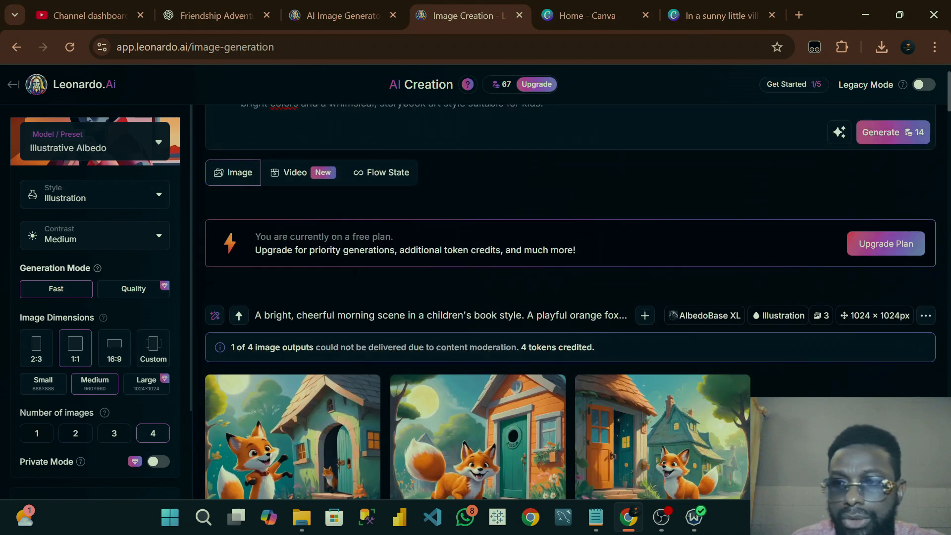
scroll(873, 163, "up", 2)
left_click(889, 208)
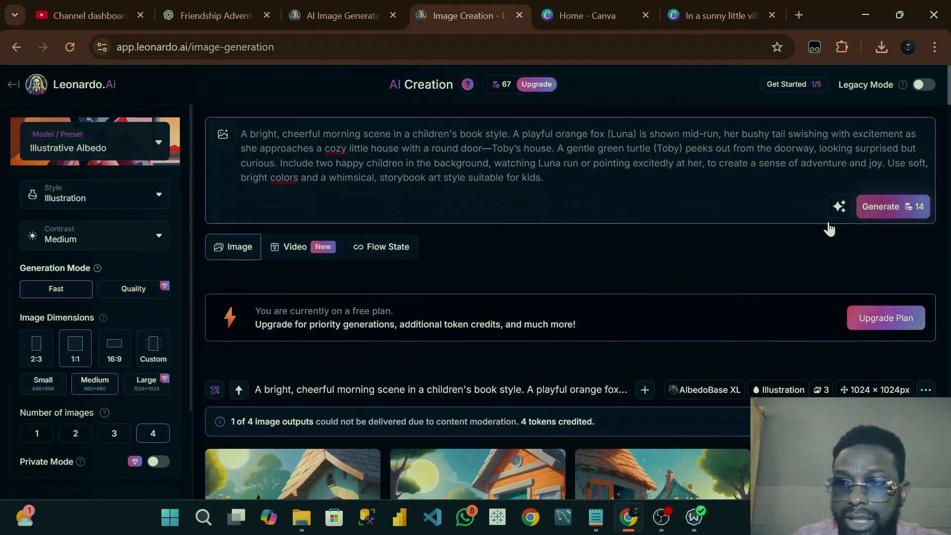
Step: Follow the repeated Page 2 image generation and compare the new fox images with the previous set and the prompt
scroll(585, 326, "down", 1)
scroll(584, 326, "up", 1)
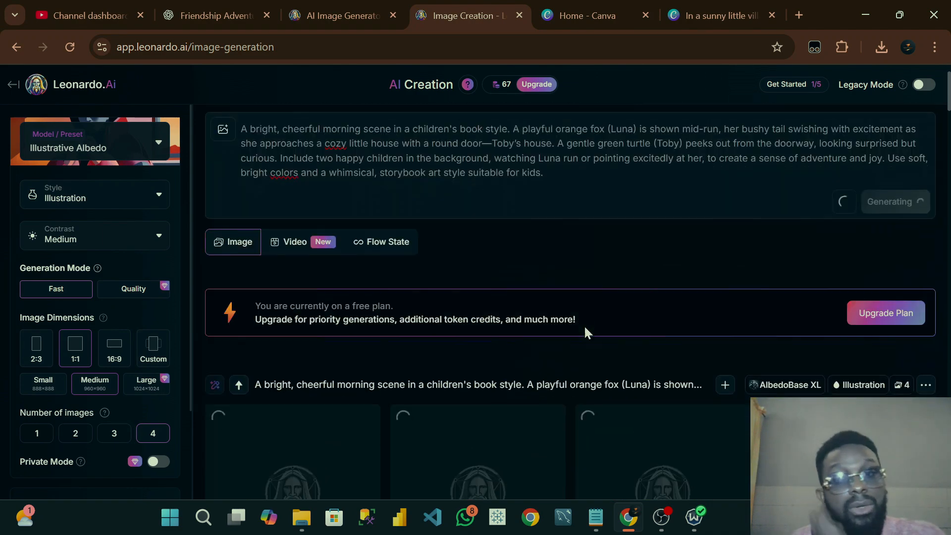
scroll(584, 327, "down", 4)
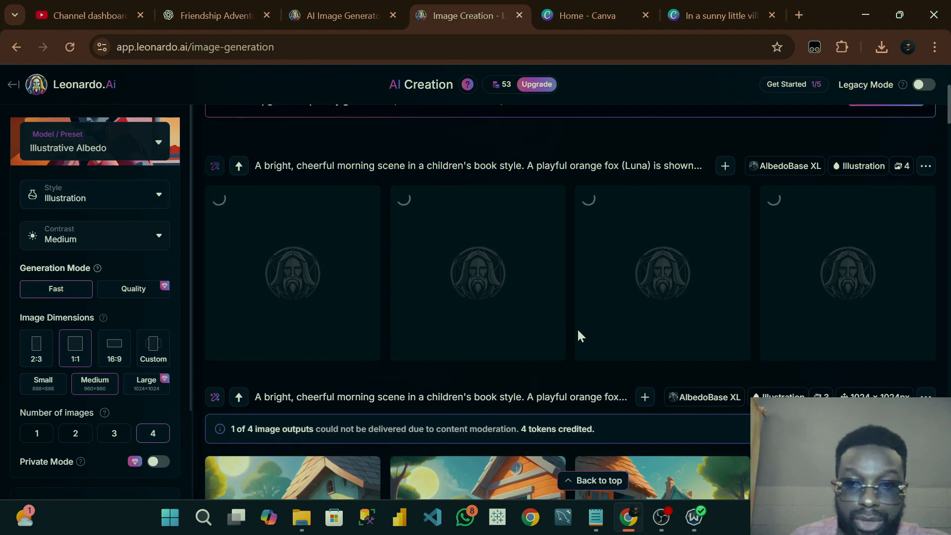
scroll(577, 328, "down", 4)
scroll(718, 358, "up", 5)
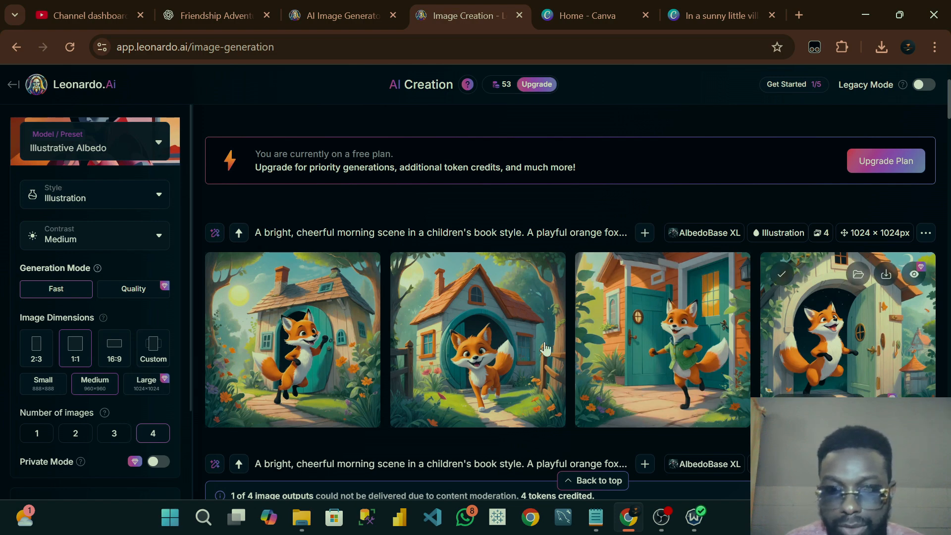
scroll(478, 347, "down", 3)
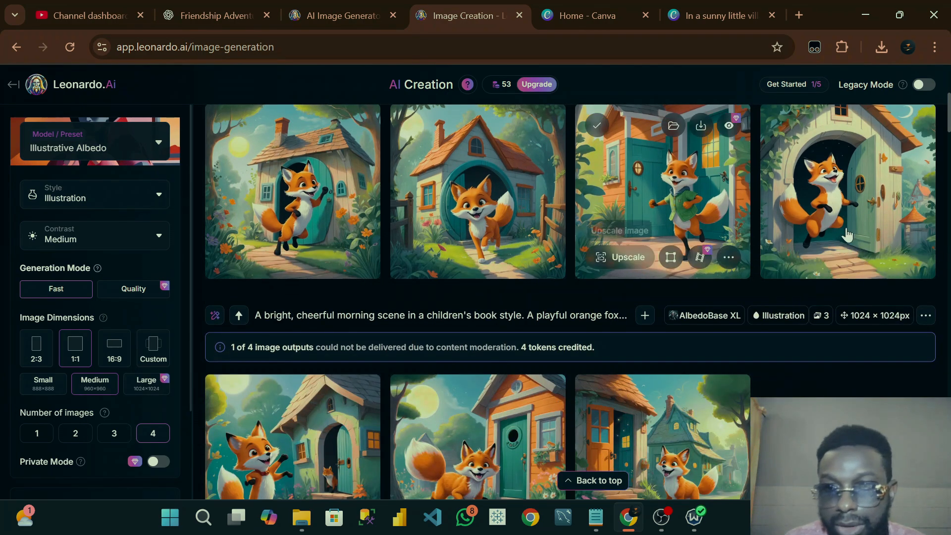
scroll(528, 257, "up", 5)
scroll(527, 256, "up", 1)
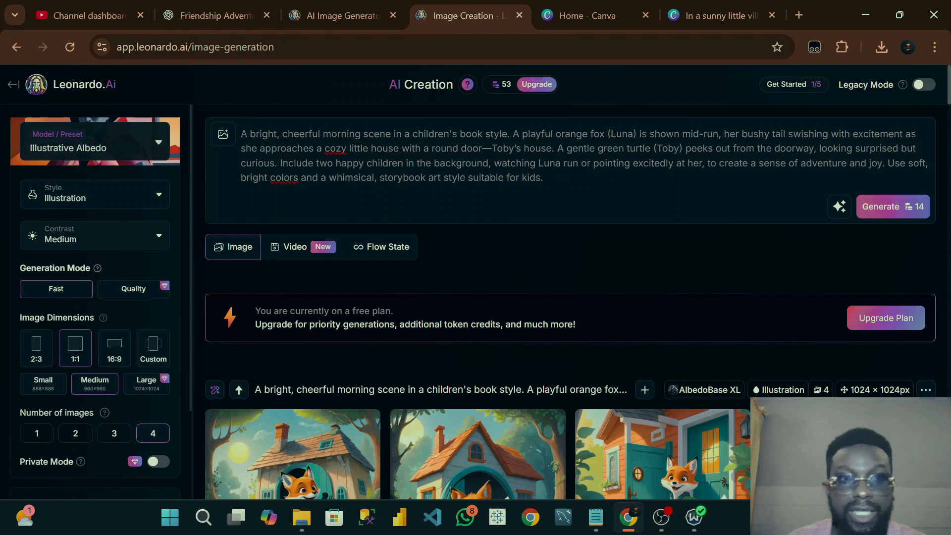
Step: Copy the Page 2 image prompt and ask ChatGPT to rewrite it with strong reference to the characters
left_click_drag(544, 177, 241, 134)
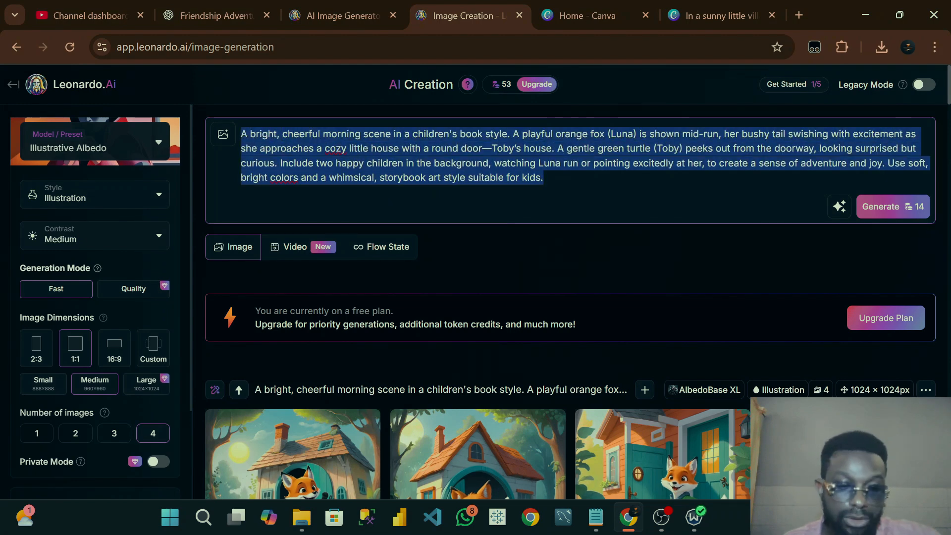
left_click(216, 16)
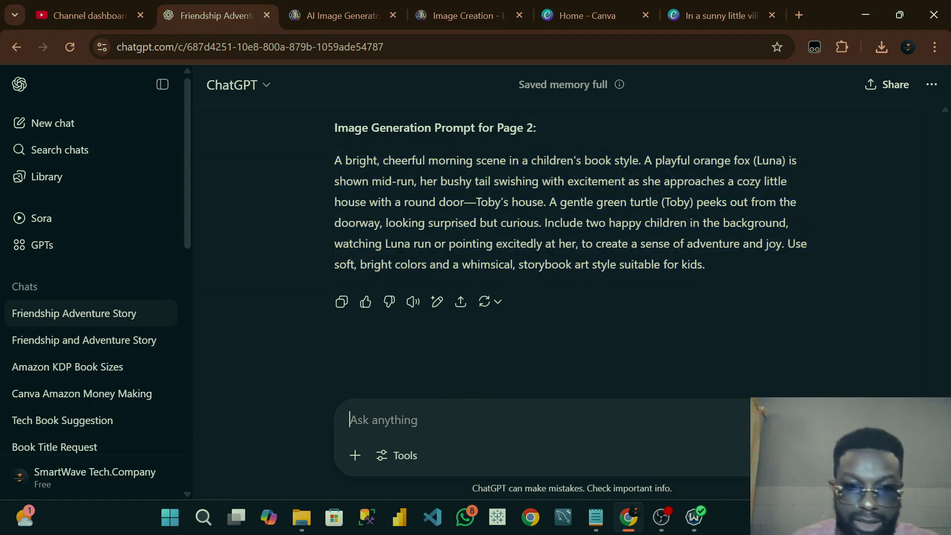
type("rewr")
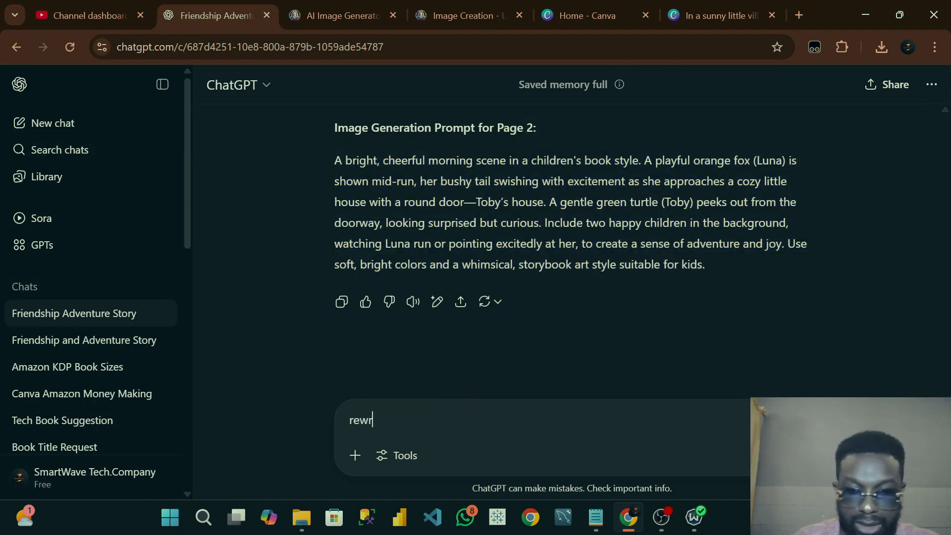
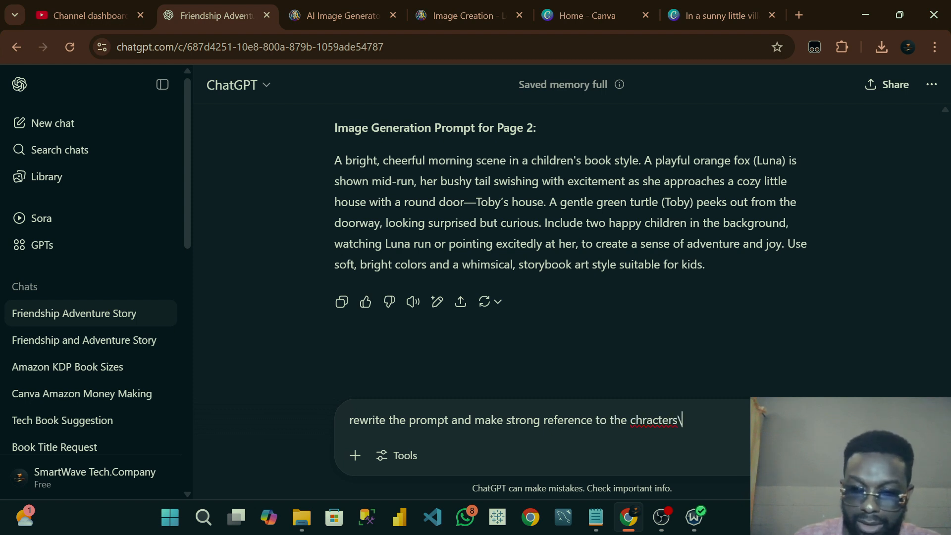
type("A bright, cheerful morning scene in a children's book style. A playful orange fox (Luna) is shown mid-run, her bushy tail swishing with excitement as she approaches a cozy little house with a round door—Toby’s house. A gentle green turtle (Toby) peeks out from the doorway, looking surprised but curious. Include two happy children in the background, watching Luna run or pointing excitedly at her, to create a sense of adventure and joy. Use soft, bright colors and a whimsical, storybook art style suitable for kids.")
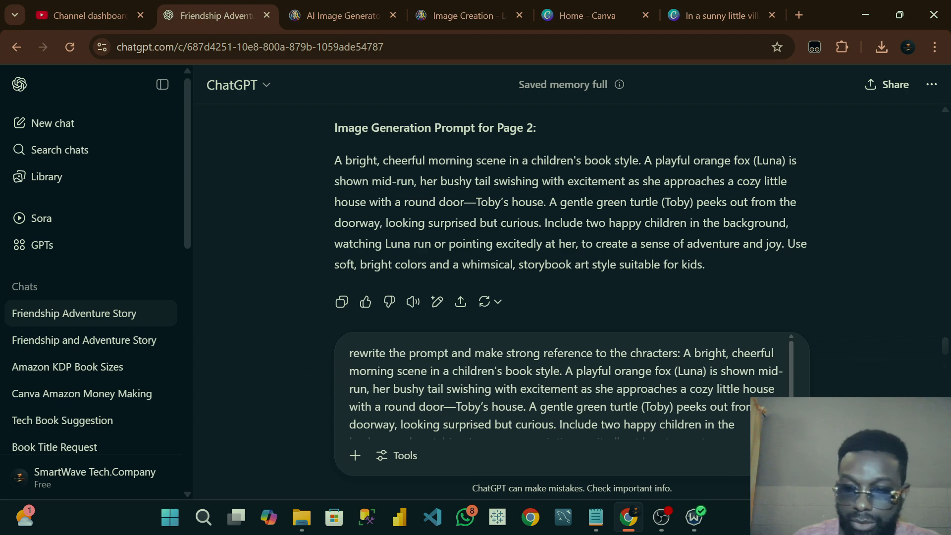
key("Return")
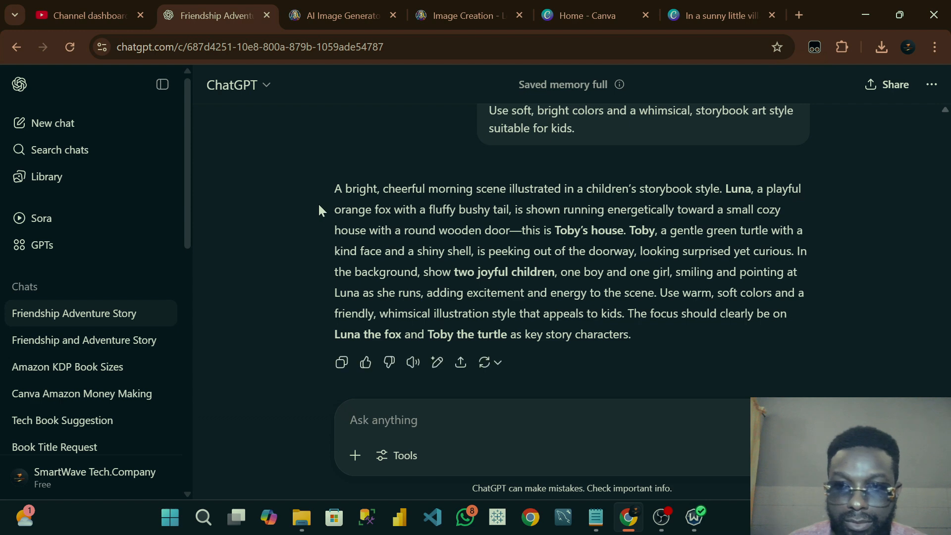
Step: Copy ChatGPT's rewritten prompt, replace the old prompt in Leonardo AI with it, and generate four images
left_click_drag(318, 204, 602, 293)
left_click(602, 294)
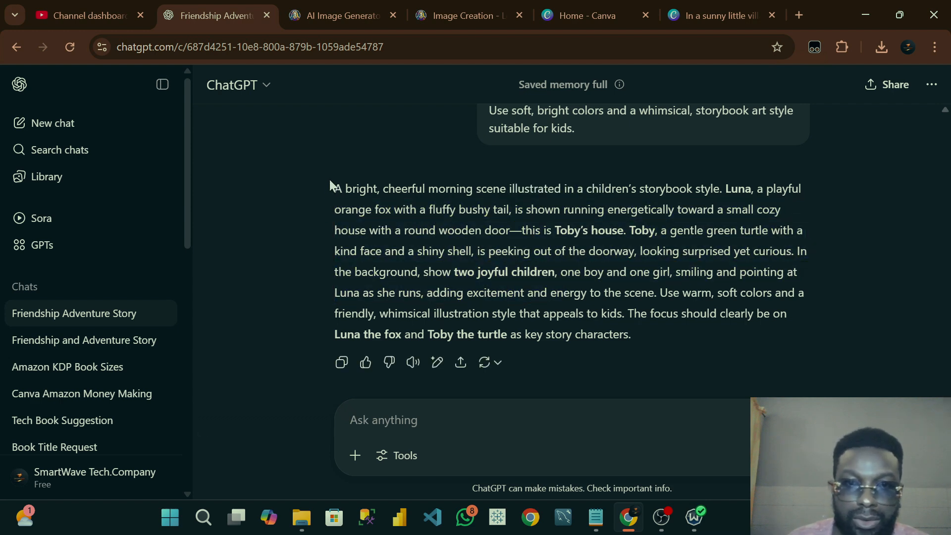
left_click_drag(330, 186, 657, 354)
key("ctrl+c")
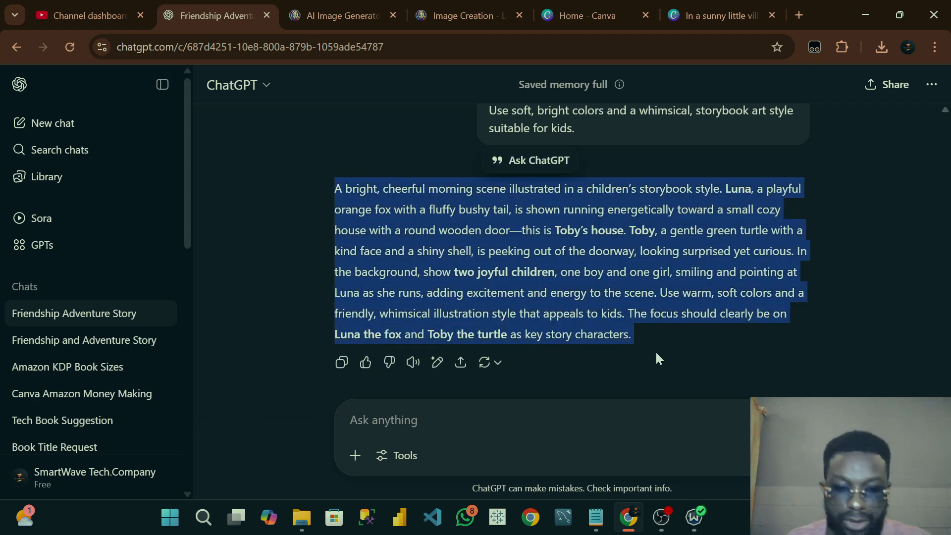
left_click(453, 10)
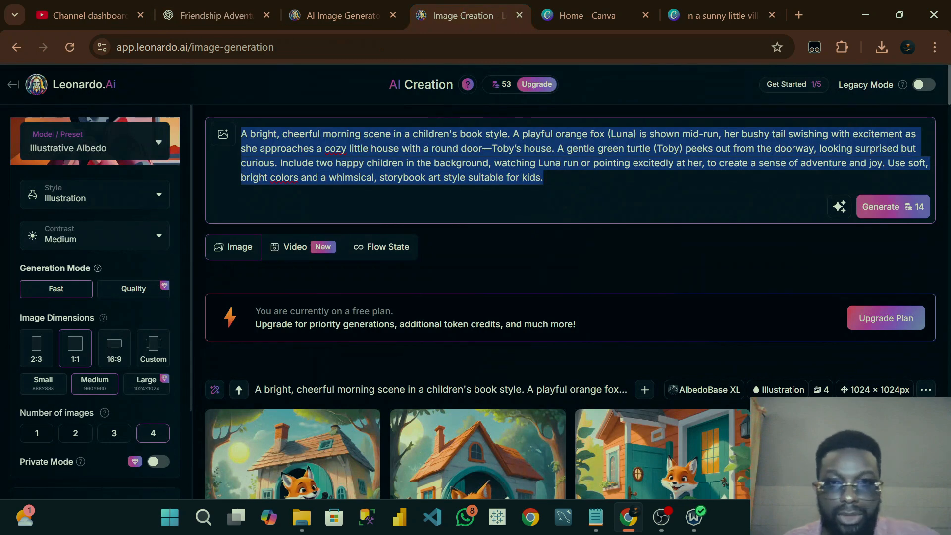
key("ctrl+v")
left_click(864, 386)
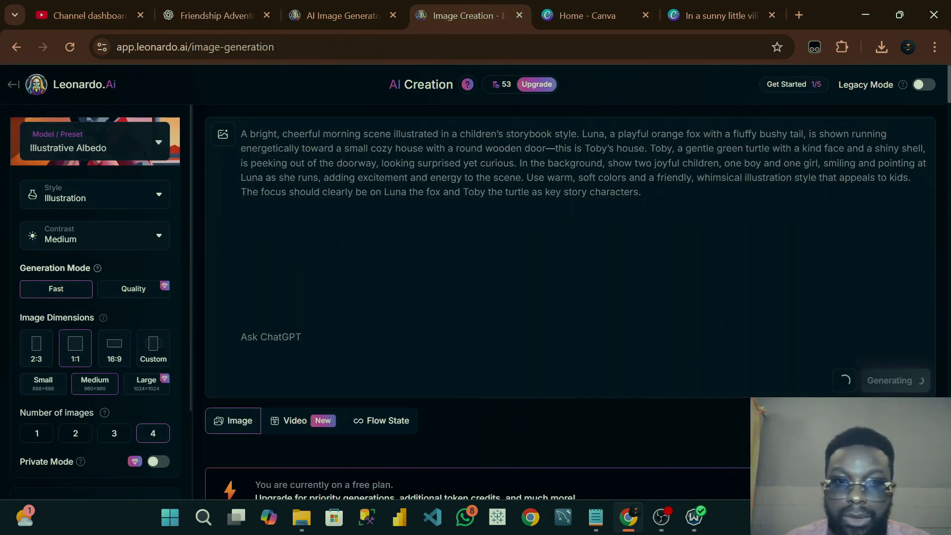
Step: Delete the stray "Ask ChatGPT" text and the blank lines at the end of the image prompt
scroll(488, 245, "down", 5)
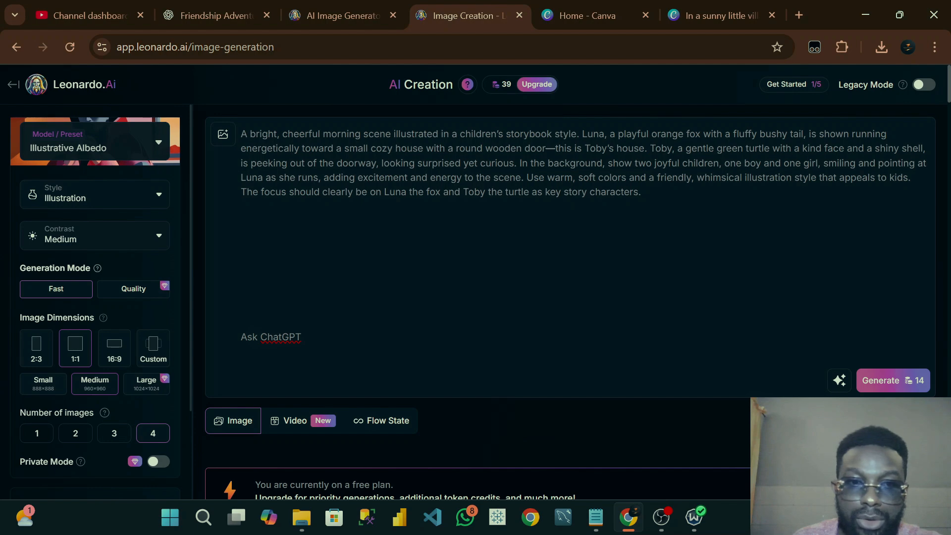
left_click_drag(241, 287, 301, 342)
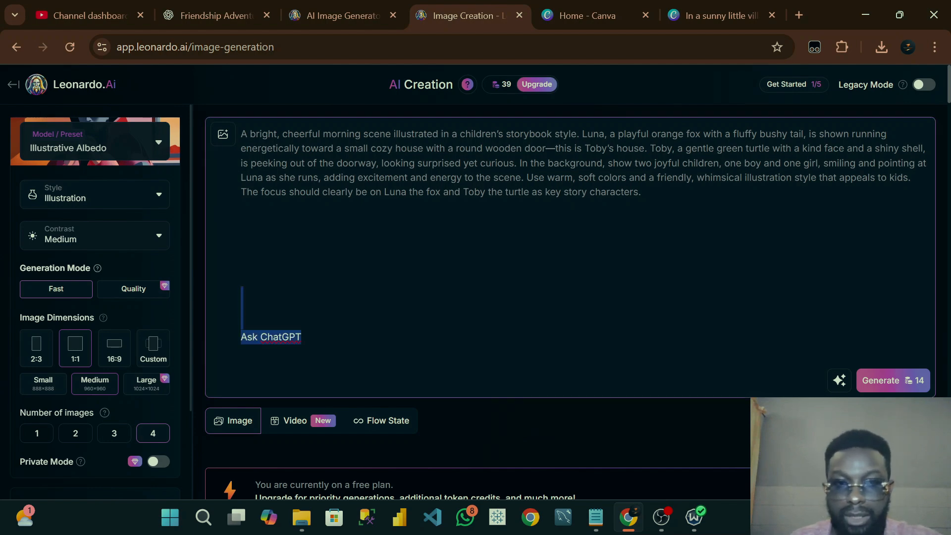
key("BackSpace")
key("BackSpace")
key("BackSpace")
key("BackSpace")
key("BackSpace")
key("BackSpace")
key("BackSpace")
key("BackSpace")
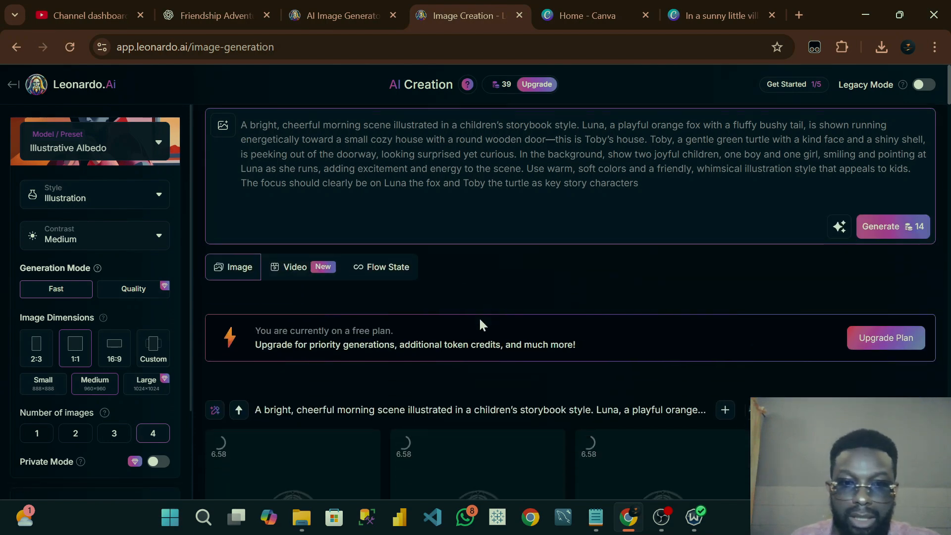
Step: Review the images generated from the rewritten prompt and compare them with the scene it describes
scroll(479, 319, "down", 5)
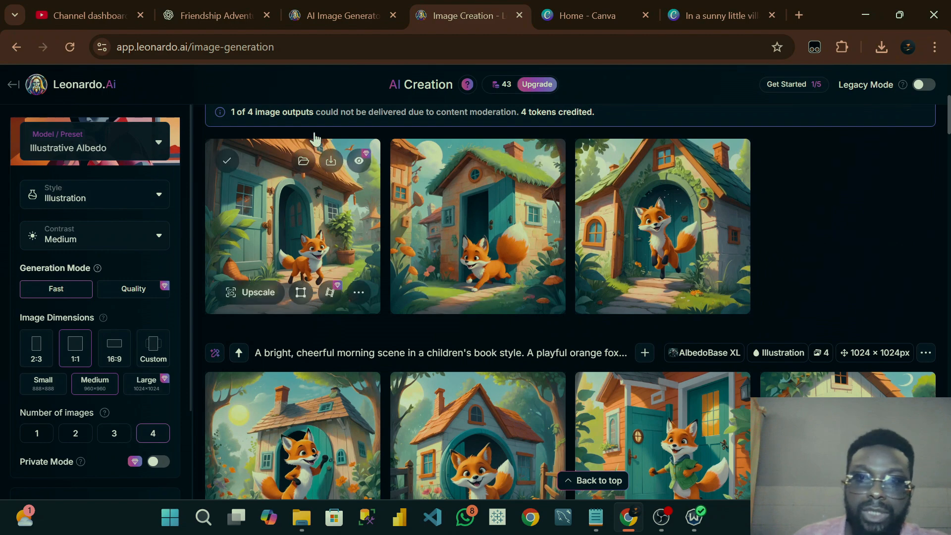
scroll(511, 307, "down", 3)
scroll(512, 307, "up", 5)
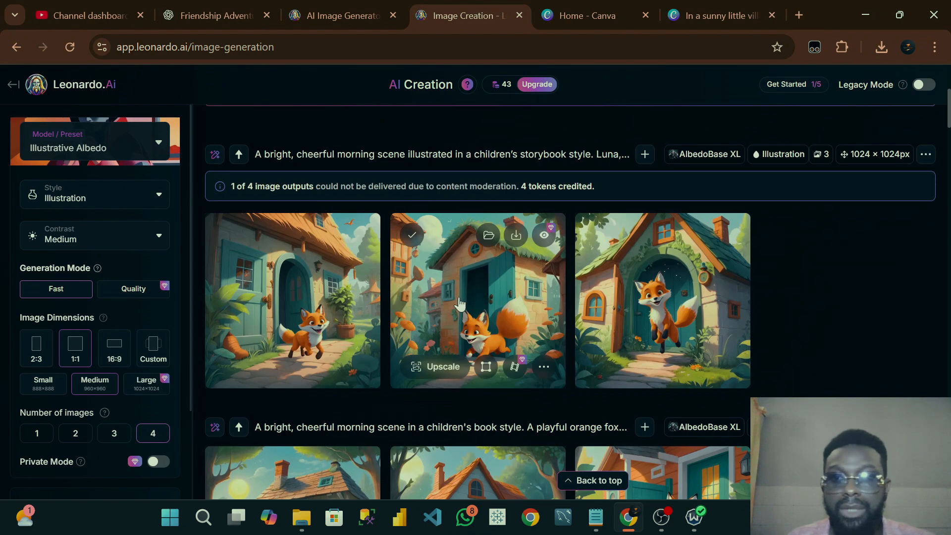
scroll(492, 307, "up", 5)
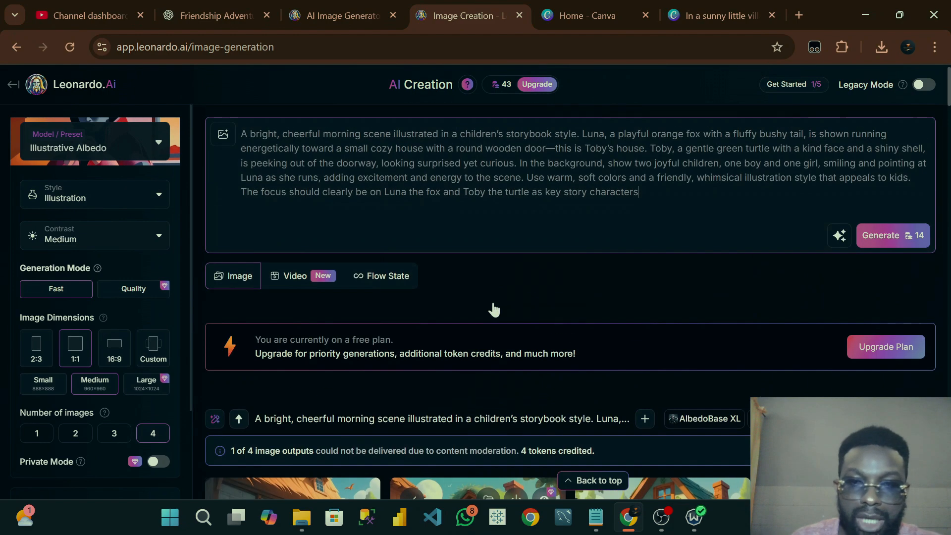
scroll(492, 308, "down", 4)
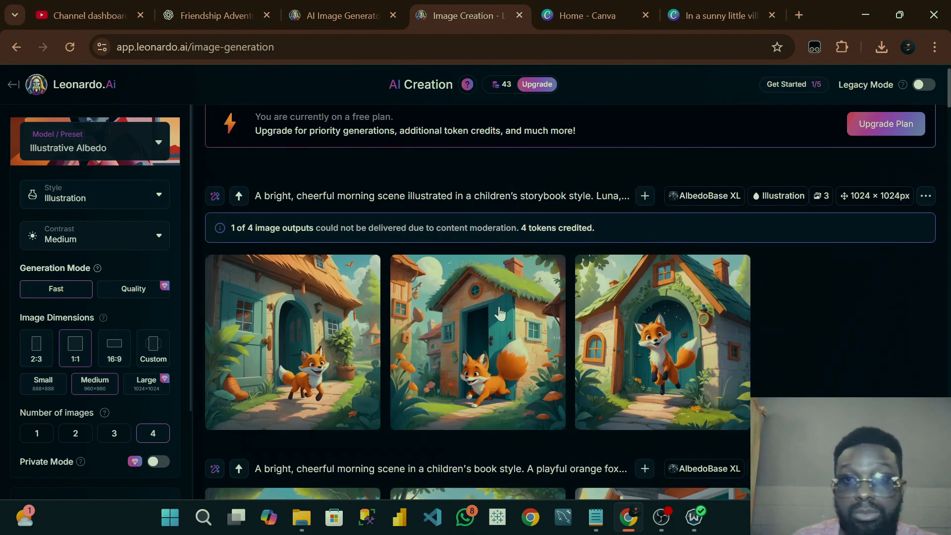
Step: Switch to Canva, dismiss the custom-size design dialog and open Canva AI from the home page
left_click(585, 7)
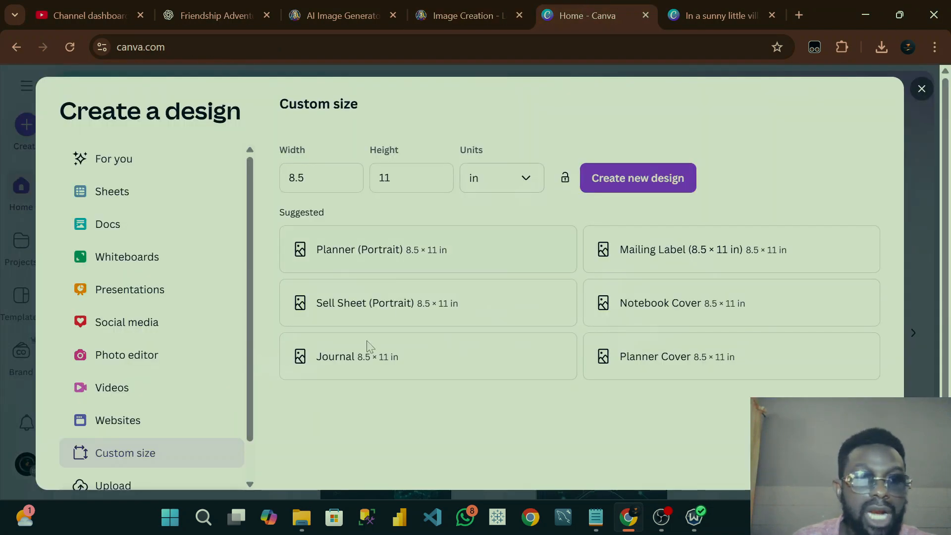
left_click(922, 90)
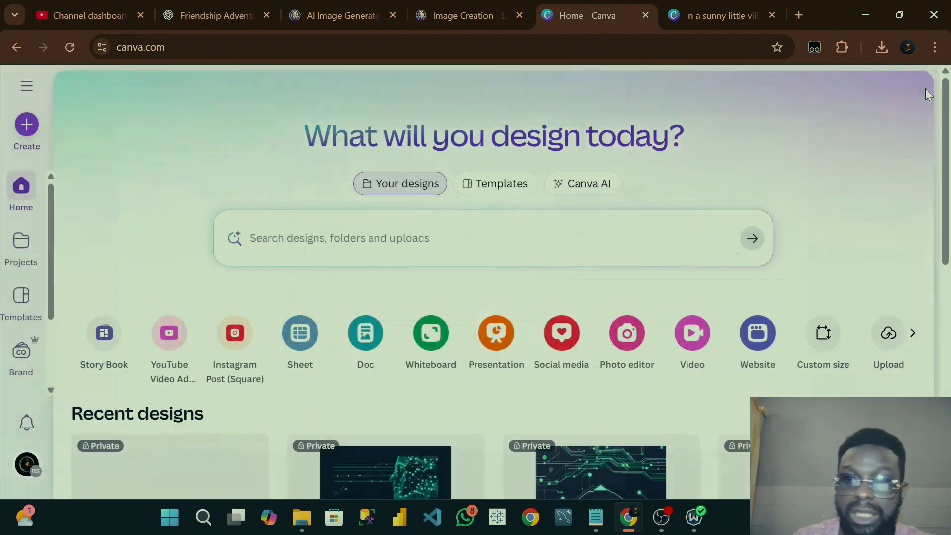
scroll(161, 190, "down", 2)
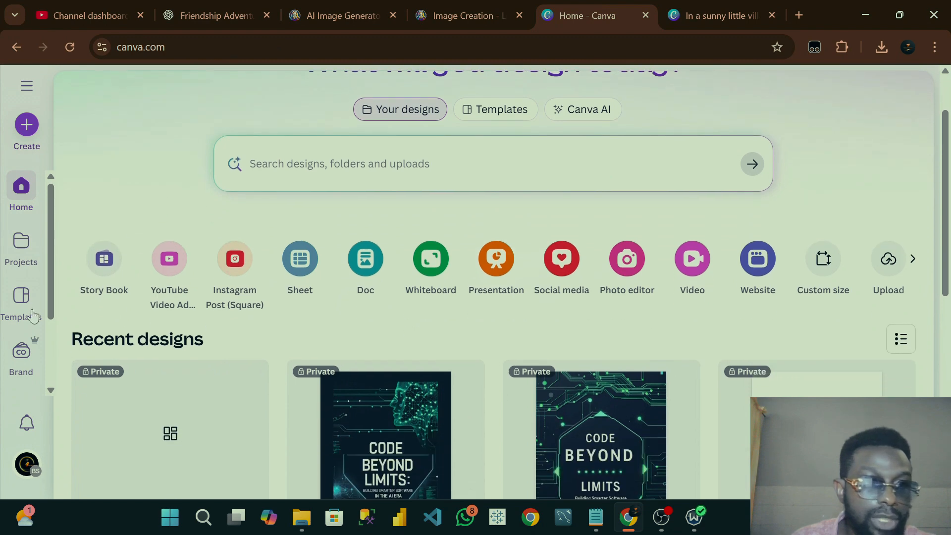
scroll(28, 229, "down", 2)
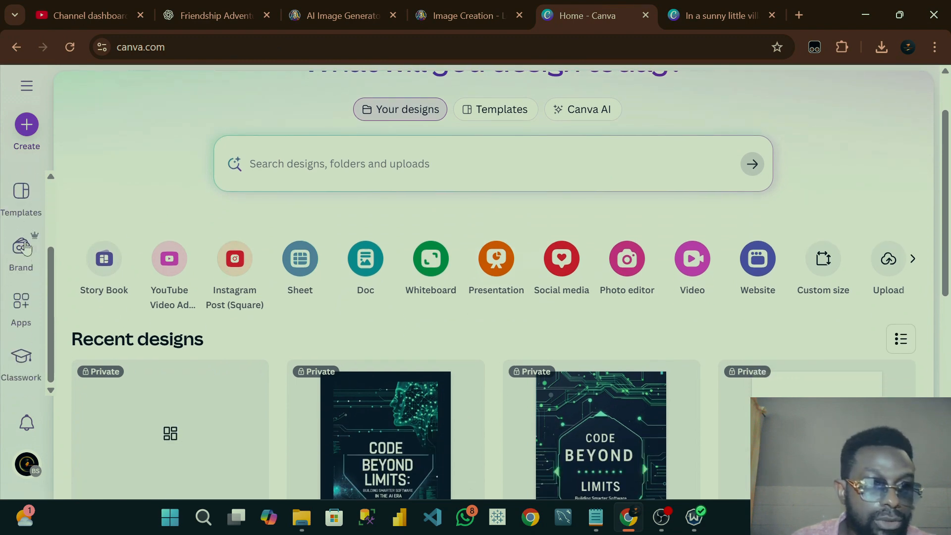
scroll(27, 243, "up", 2)
scroll(420, 203, "up", 2)
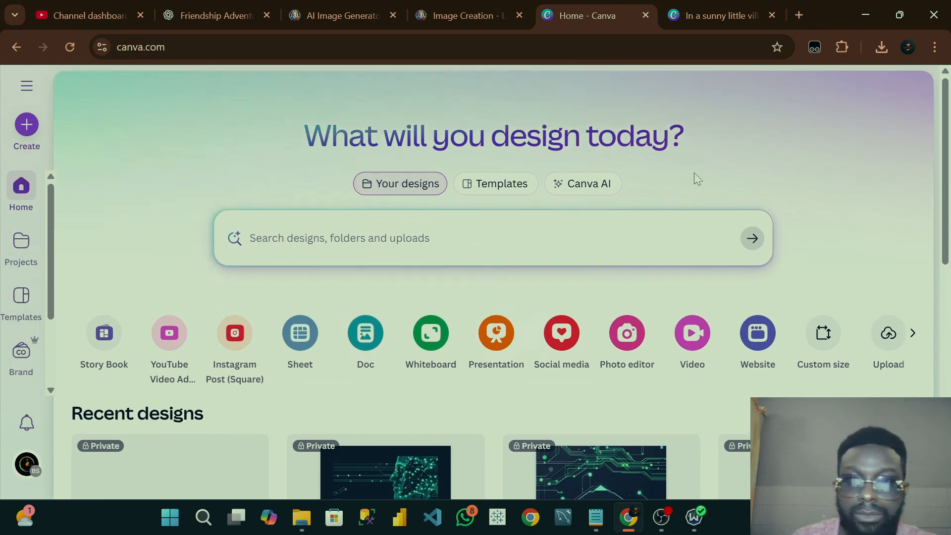
left_click(594, 191)
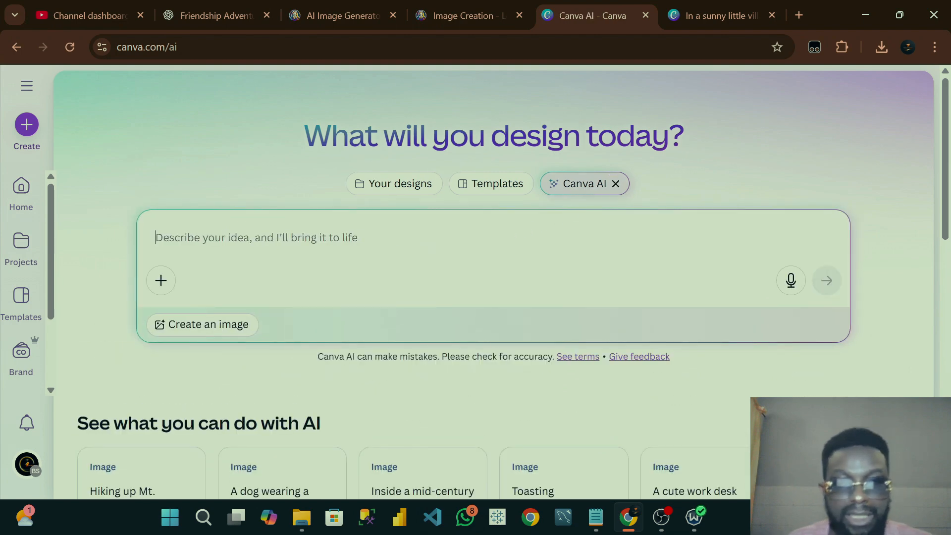
Step: Paste the rewritten Page 2 prompt into Canva AI and remove the stray "Ask ChatGPT" text at its end
key("ctrl+v")
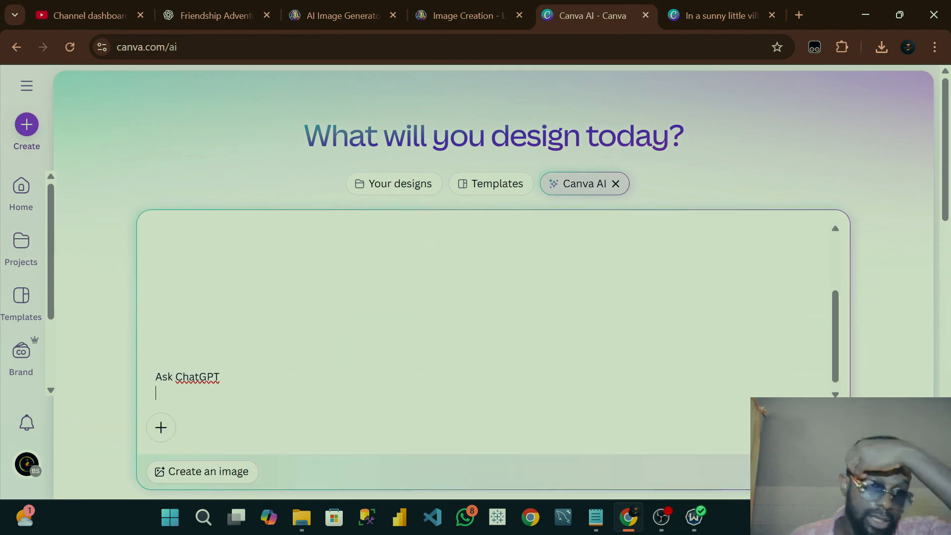
left_click_drag(222, 379, 120, 318)
key("BackSpace")
key("BackSpace")
key("BackSpace")
key("BackSpace")
key("BackSpace")
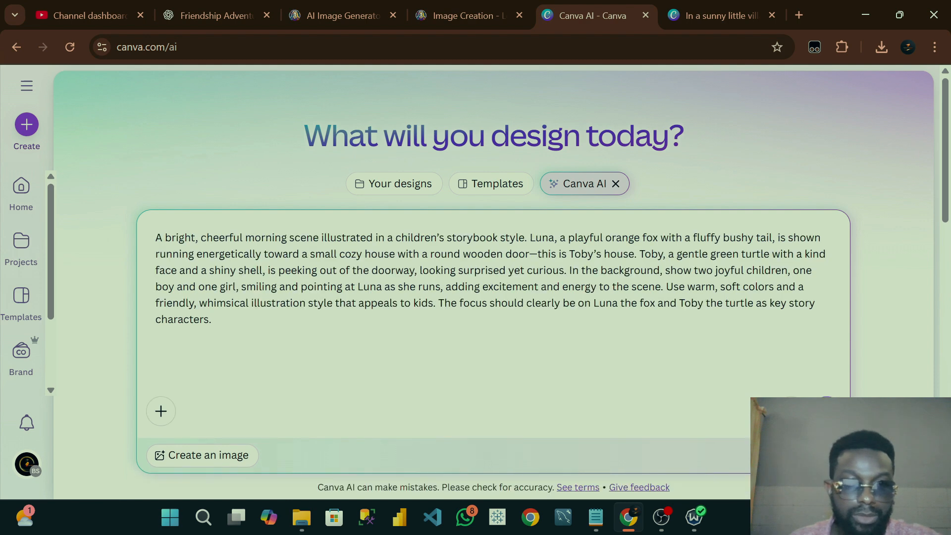
Step: Set Canva AI to create an image and look over the earlier images made for "create a rabbit for kids story"
scroll(293, 319, "down", 6)
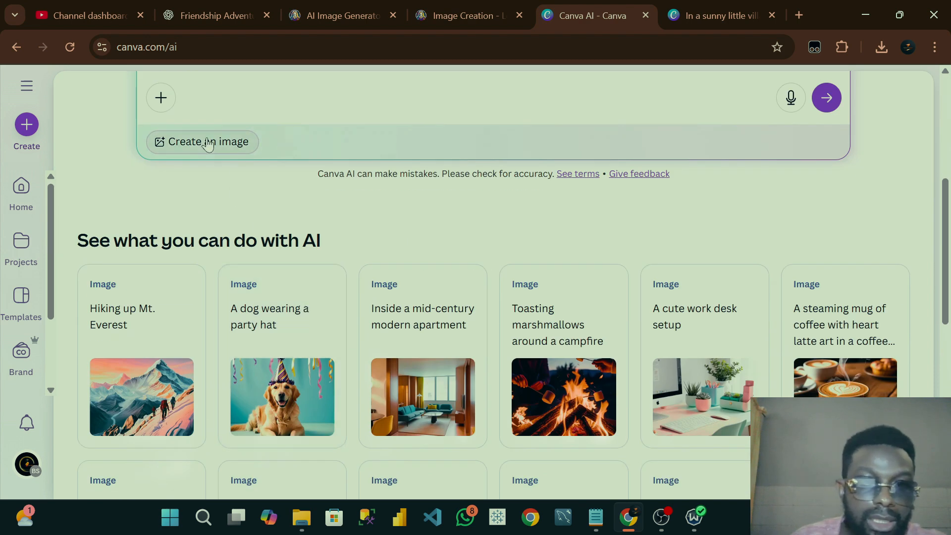
left_click(206, 142)
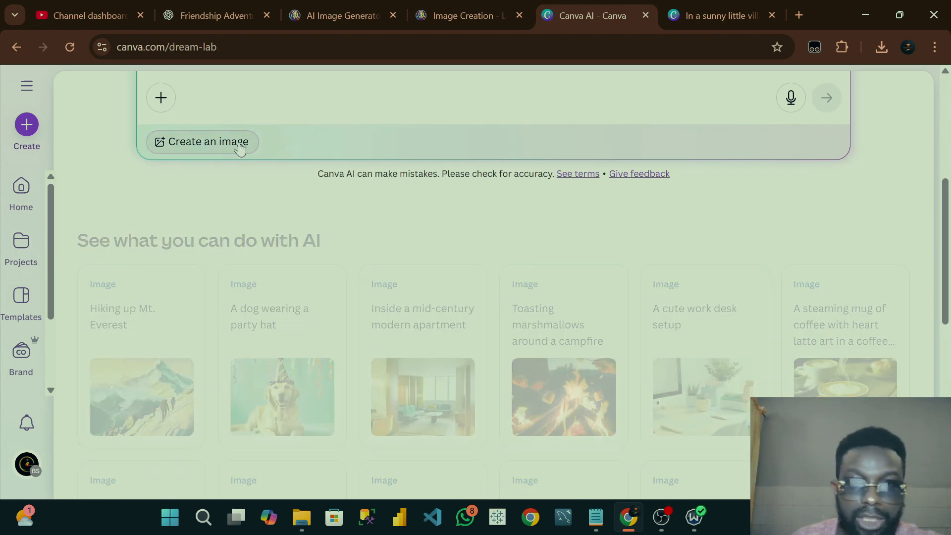
scroll(720, 305, "down", 5)
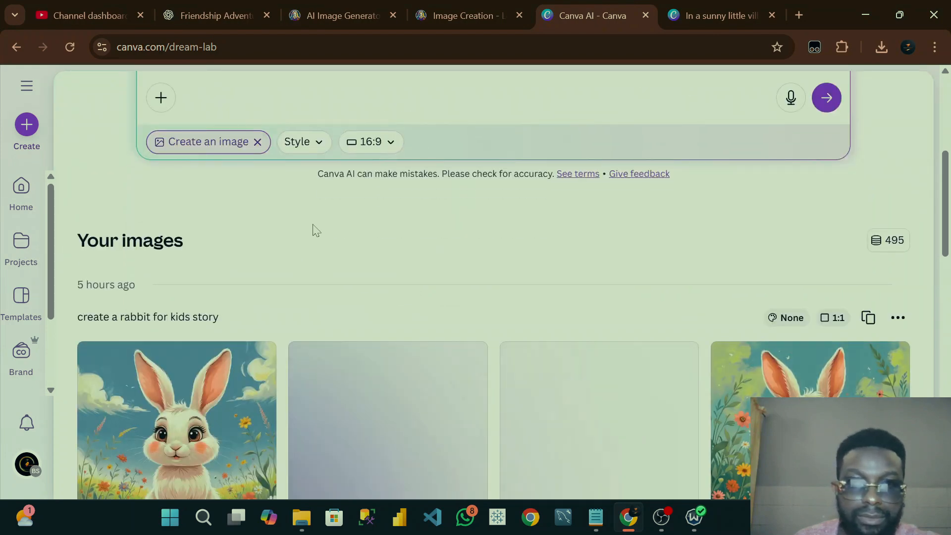
scroll(489, 238, "down", 4)
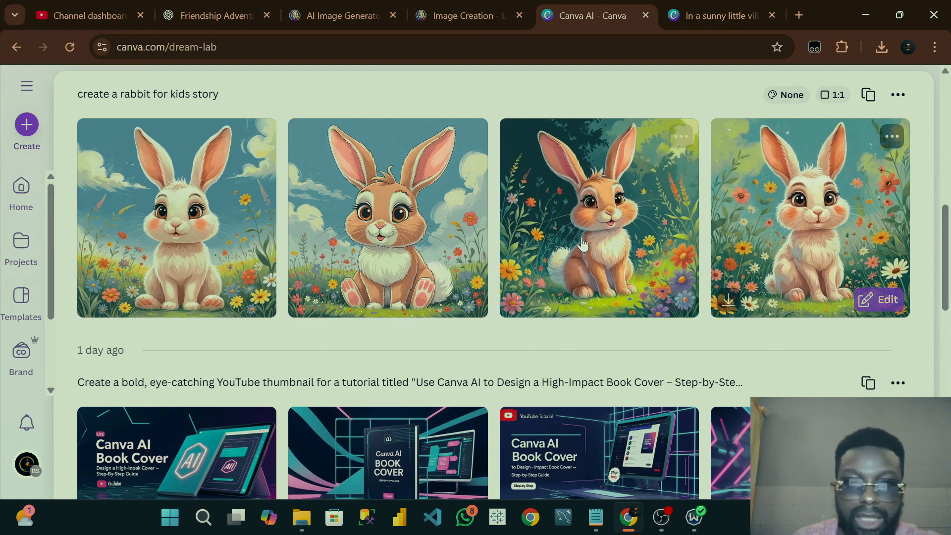
scroll(412, 347, "up", 3)
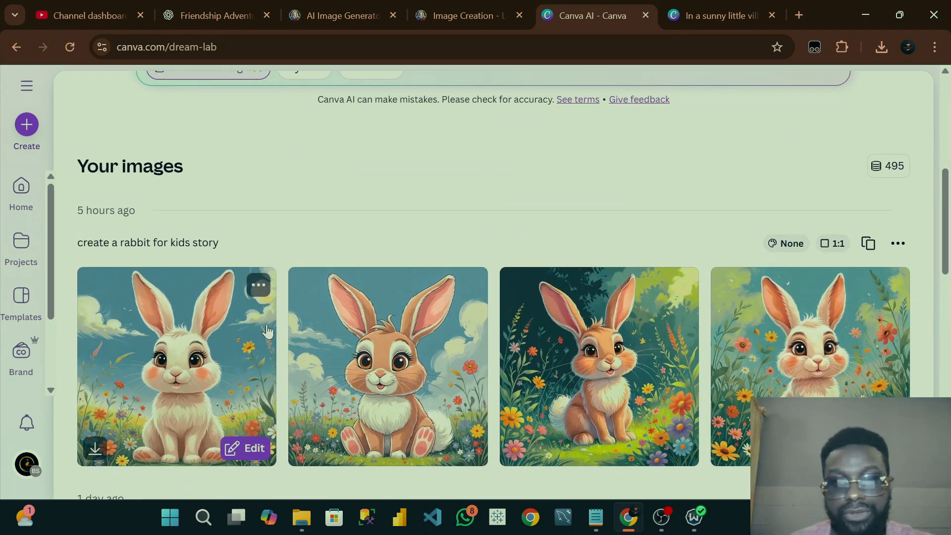
Step: Switch to Leonardo AI and download the earlier generated image of the fox standing outside the house with the arched door
scroll(397, 331, "down", 2)
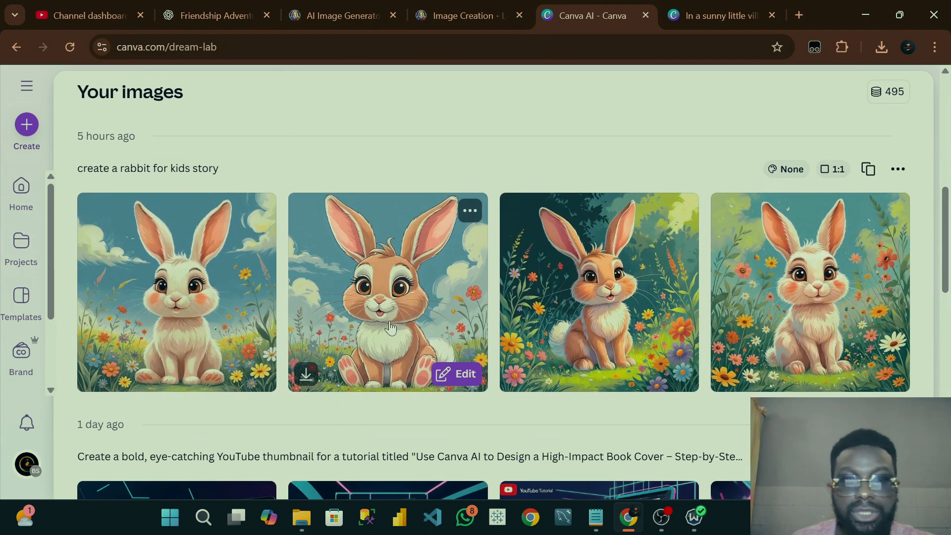
scroll(423, 330, "up", 3)
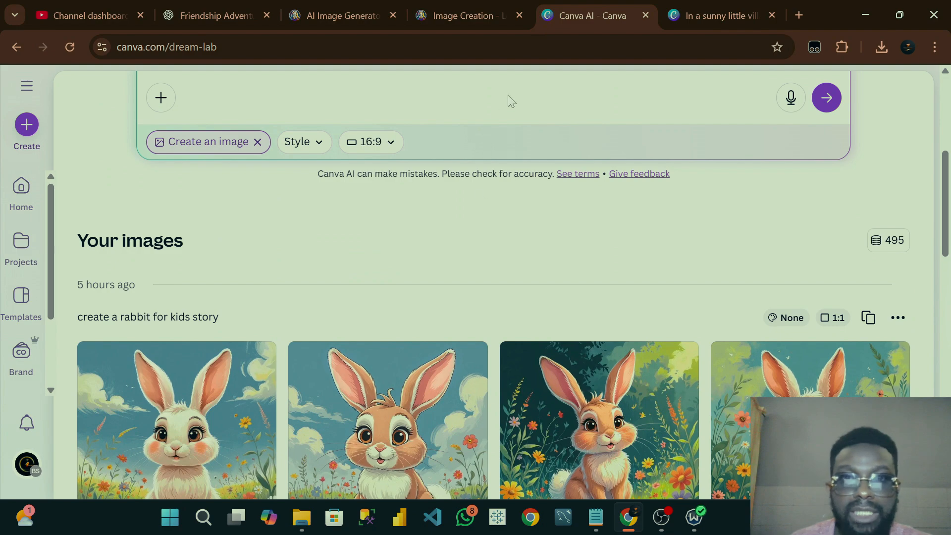
left_click(454, 14)
scroll(760, 340, "down", 5)
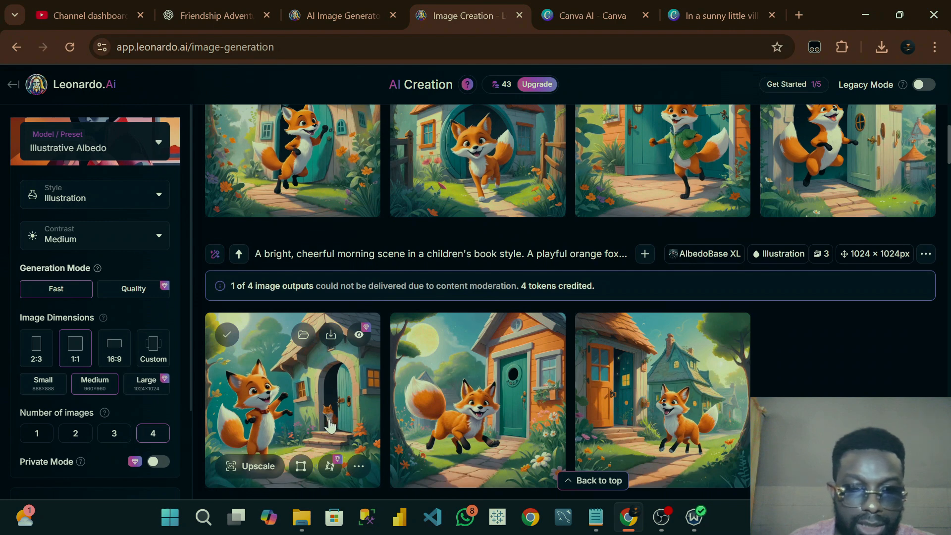
left_click(330, 338)
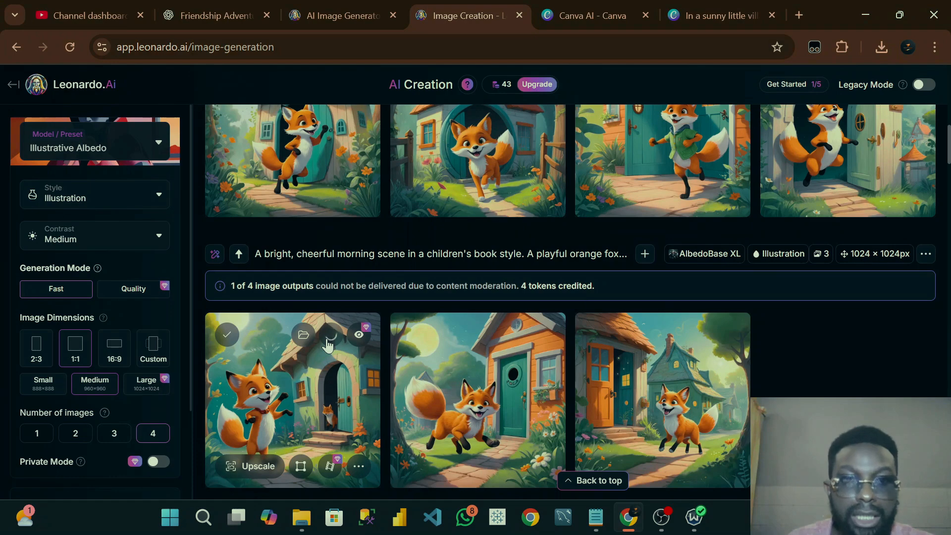
Step: Switch to the Canva story design and upload the "AlbedoBase_XL_A_bright_cheerful_morning_sce..." image from the Downloads folder
left_click(603, 10)
left_click(694, 5)
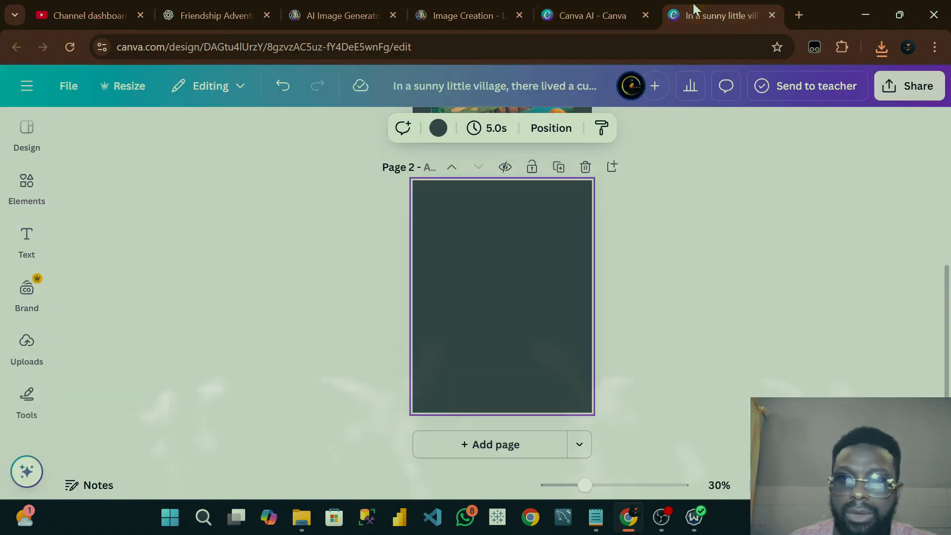
left_click(28, 358)
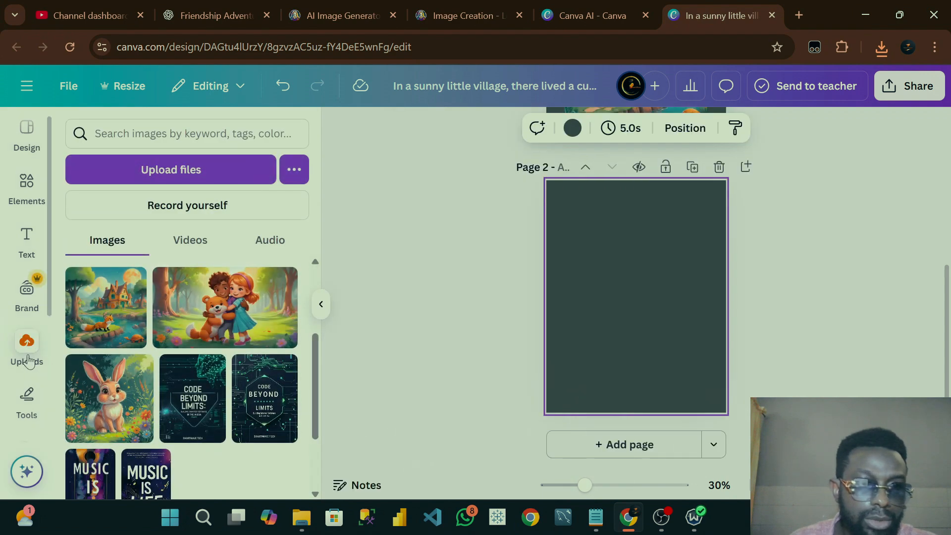
left_click(158, 170)
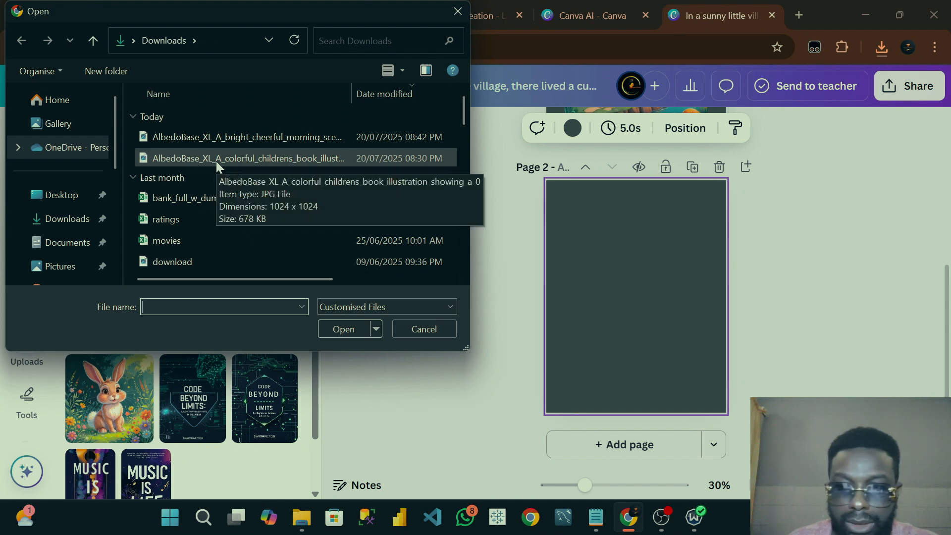
left_click(238, 137)
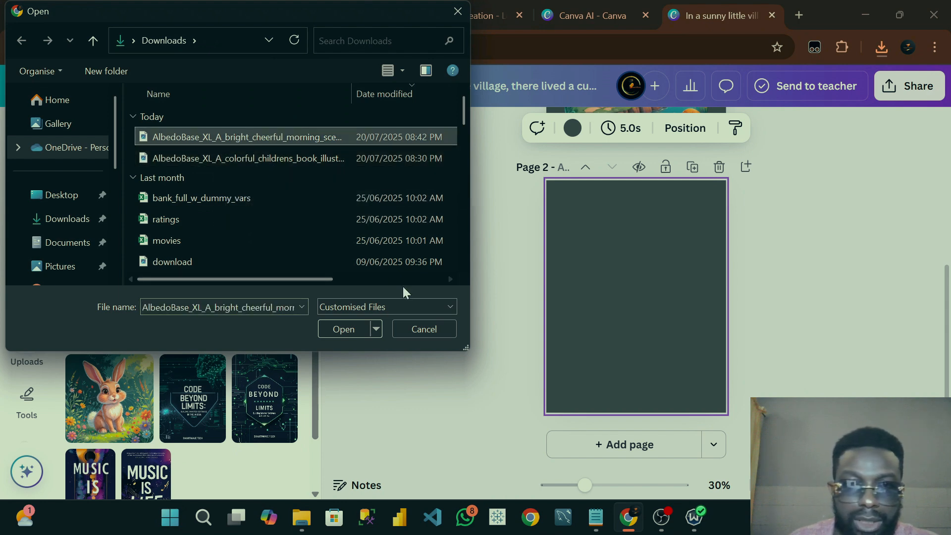
left_click(355, 329)
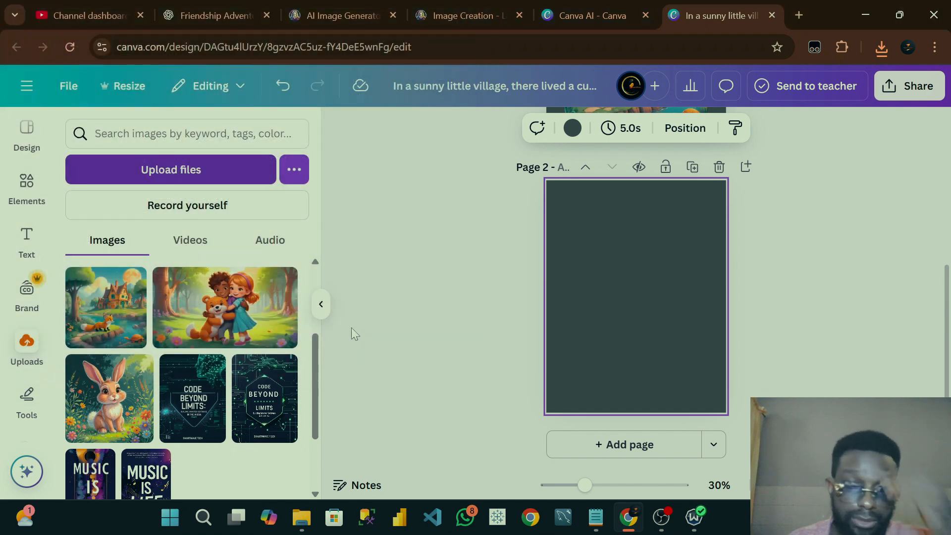
Step: Switch to ChatGPT and copy the two-sentence Page 2 story text about Luna running to Toby's house
left_click(232, 15)
scroll(596, 239, "up", 20)
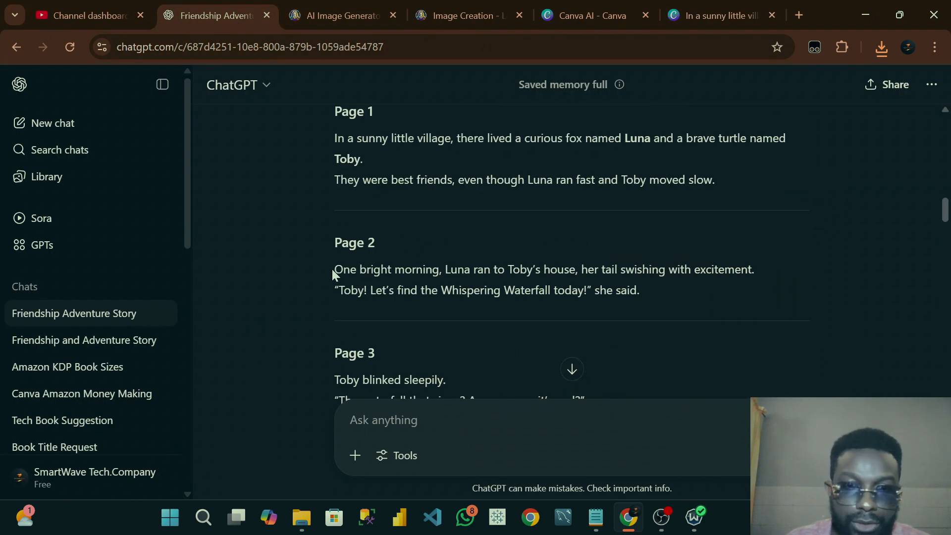
left_click_drag(332, 269, 600, 300)
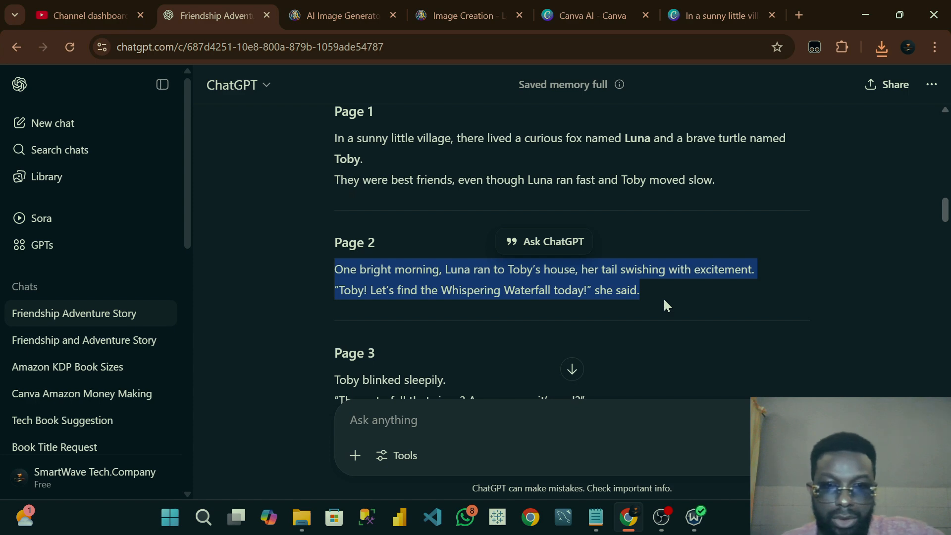
Step: Return to the Canva story design, duplicate the Page 1 story text box and place the copy near the top of Page 2
left_click(711, 14)
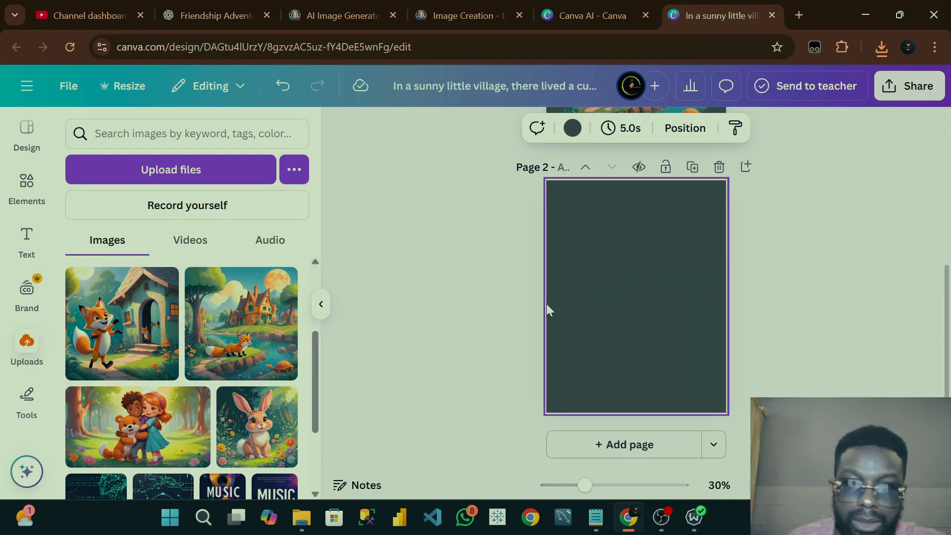
scroll(679, 353, "up", 5)
left_click(652, 233)
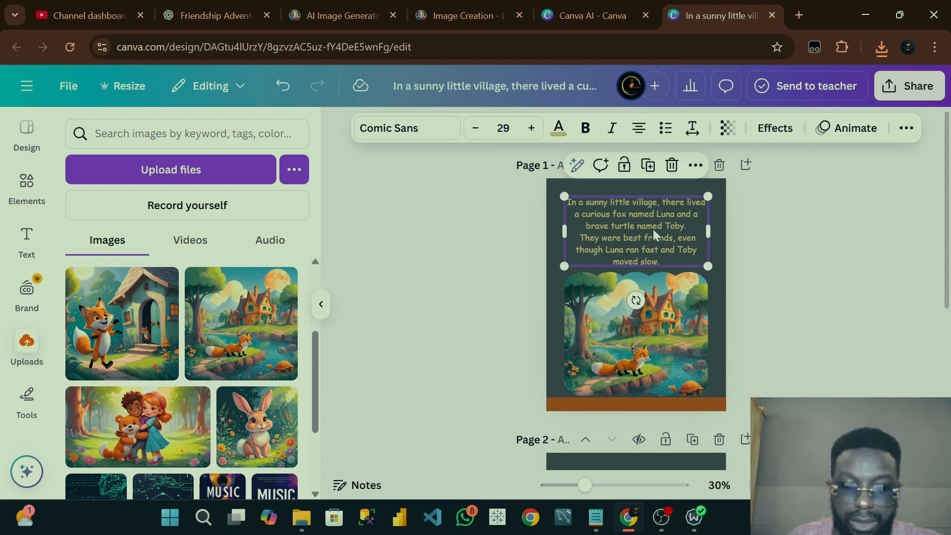
scroll(809, 227, "down", 2)
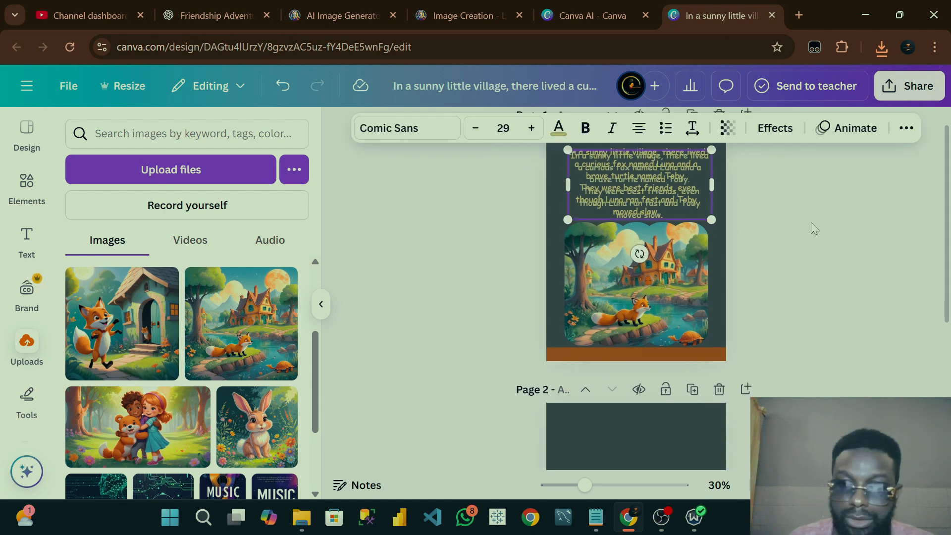
left_click_drag(660, 168, 654, 424)
scroll(741, 274, "down", 4)
mouse_move(639, 280)
left_mouse_down()
mouse_move(633, 293)
mouse_move(632, 285)
left_mouse_up()
Step: Replace the copied text on Page 2 with the Page 2 story passage, from "One bright morning, Luna ran to Toby's house" through "she said."
double_click(637, 301)
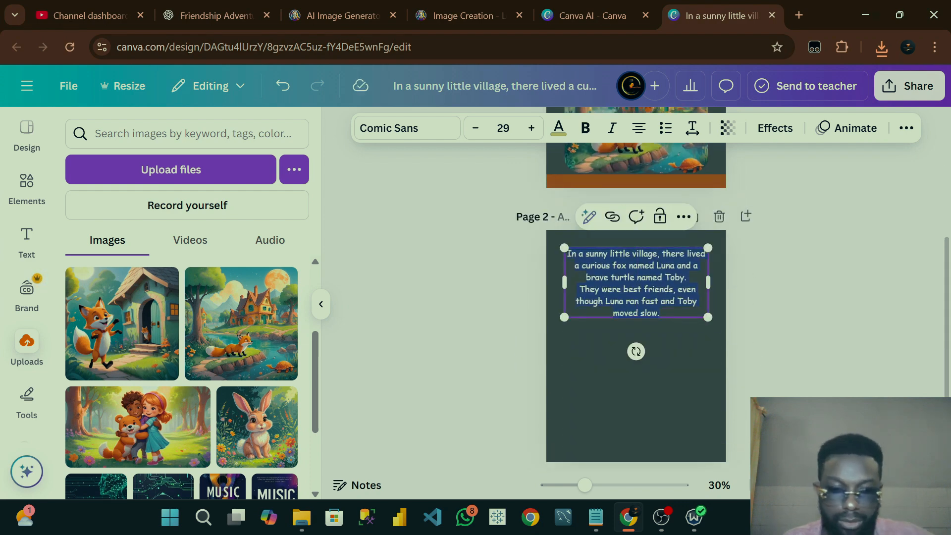
type("One bright morning, Luna ran to Toby's house, her tail swishing with excitement. \"Toby! Let's find the Whispering Waterfall today!\" she said.")
left_click(802, 305)
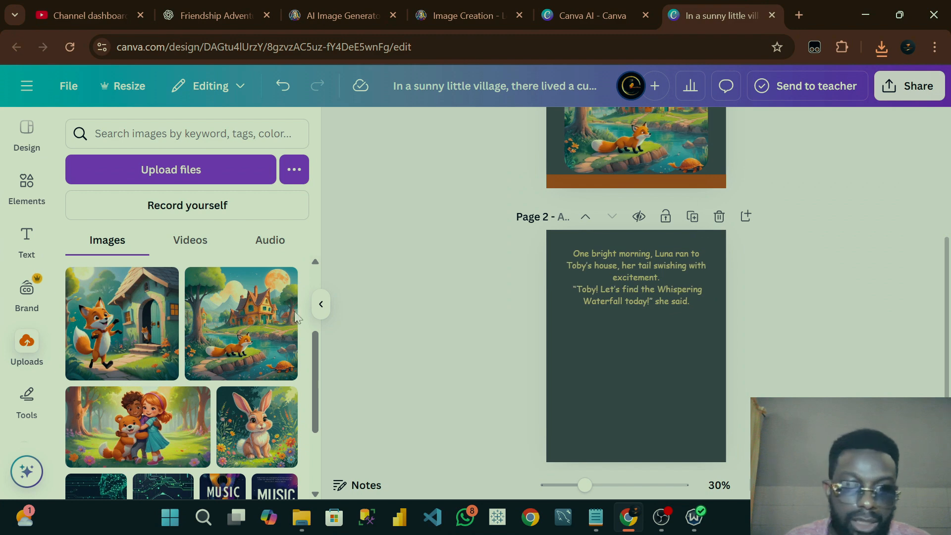
Step: Add the uploaded fox-and-house image to Page 2, place it below the story text and compare the layout with Page 1
left_click(133, 347)
left_click_drag(651, 331, 667, 388)
scroll(759, 339, "up", 4)
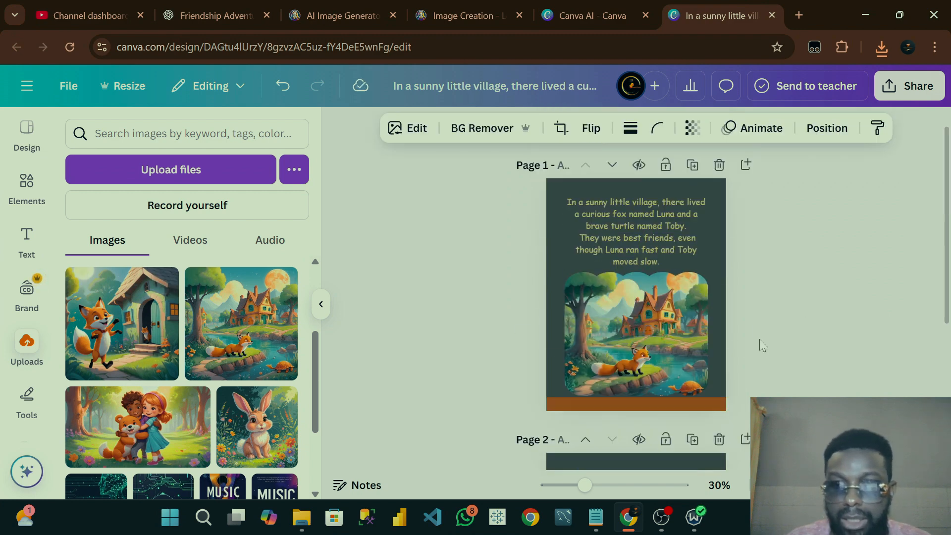
scroll(753, 337, "down", 5)
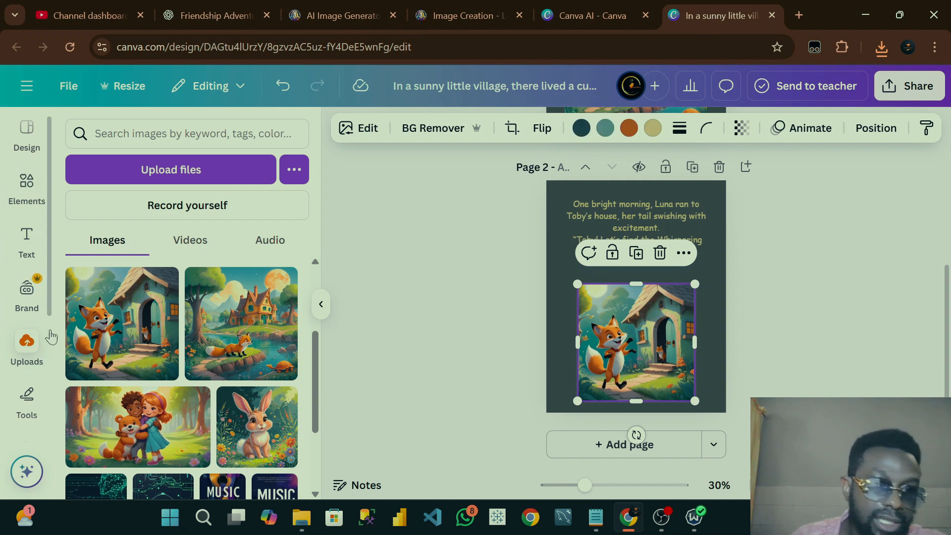
Step: Find the frames in the Canva elements library and show all Blob frames
scroll(45, 332, "down", 3)
scroll(21, 311, "up", 4)
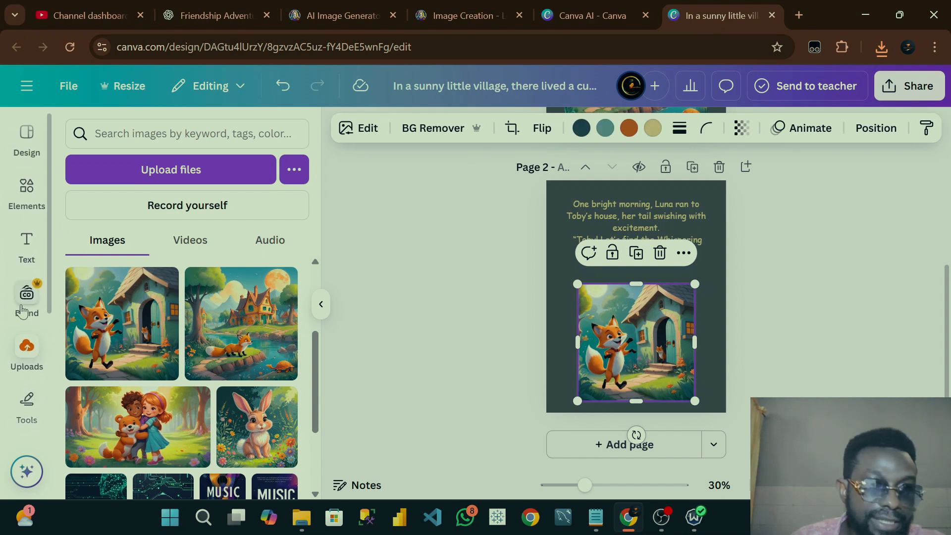
left_click(29, 210)
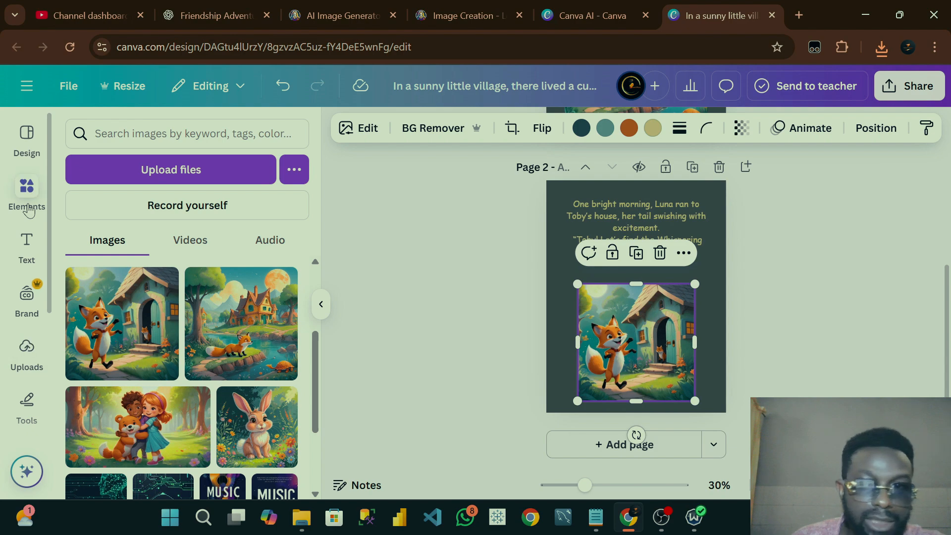
scroll(198, 317, "down", 2)
scroll(199, 320, "down", 15)
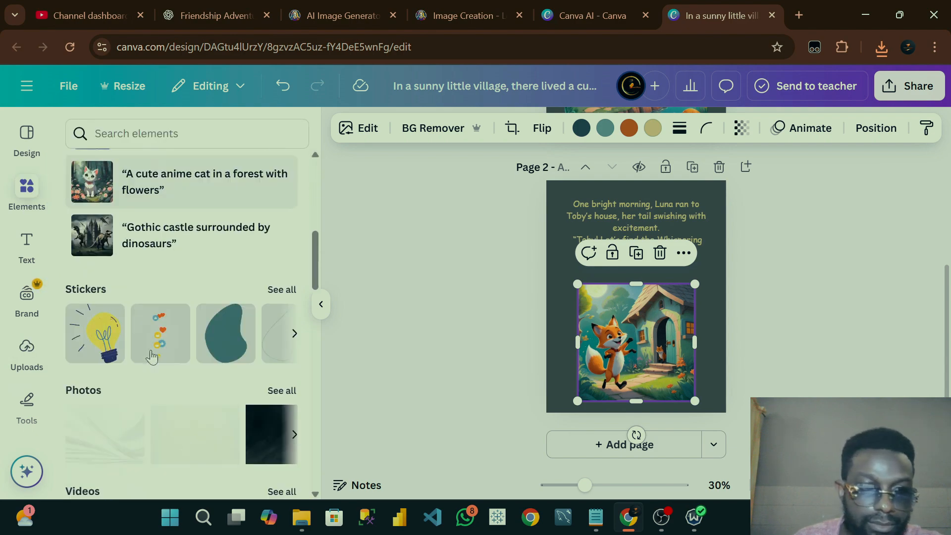
scroll(174, 337, "down", 8)
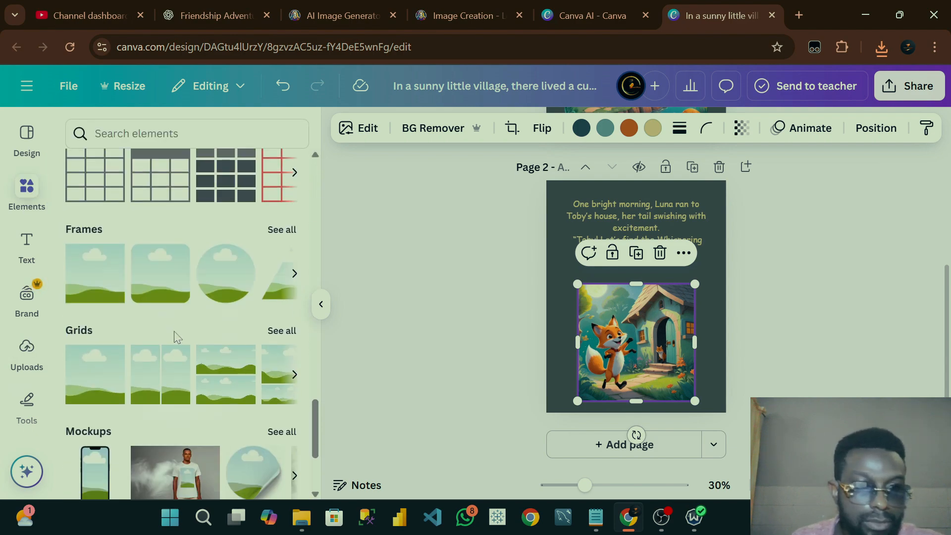
scroll(182, 323, "up", 6)
scroll(181, 323, "down", 3)
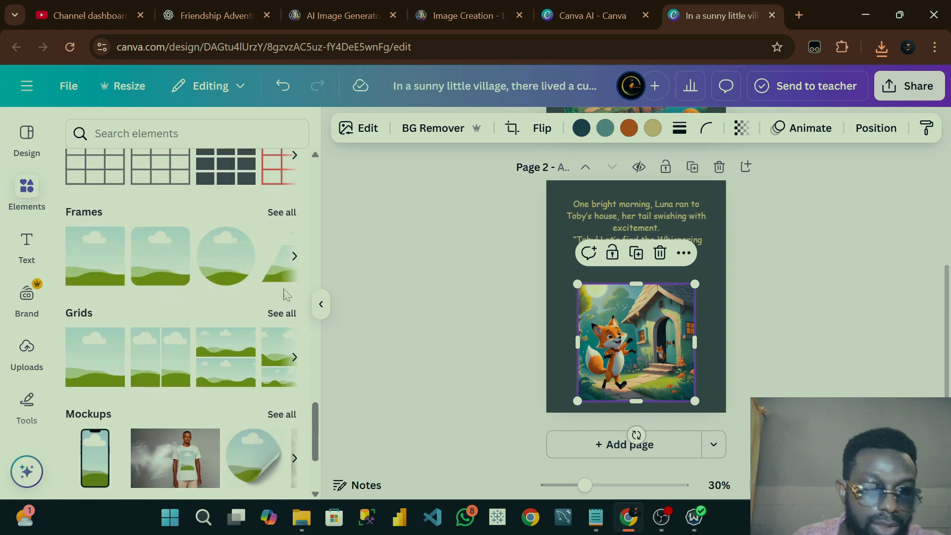
left_click(282, 212)
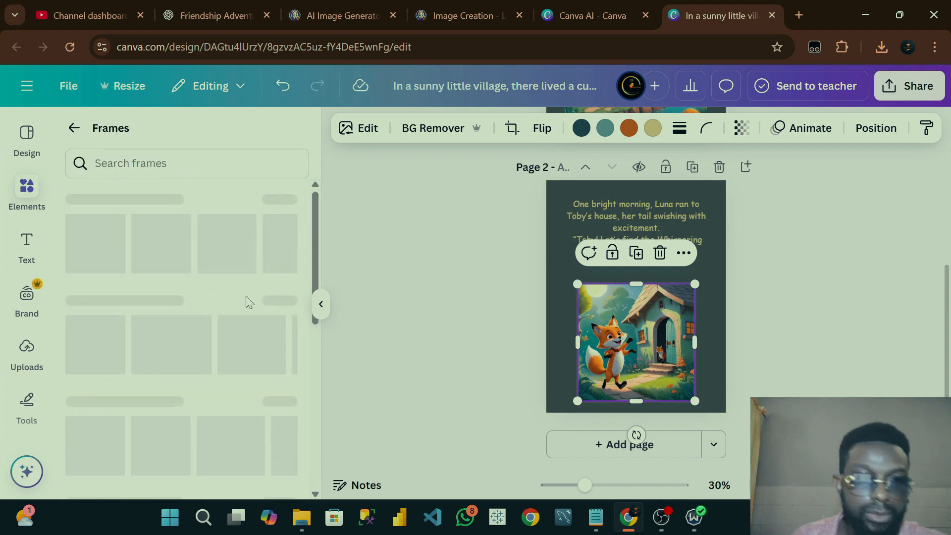
scroll(230, 308, "down", 9)
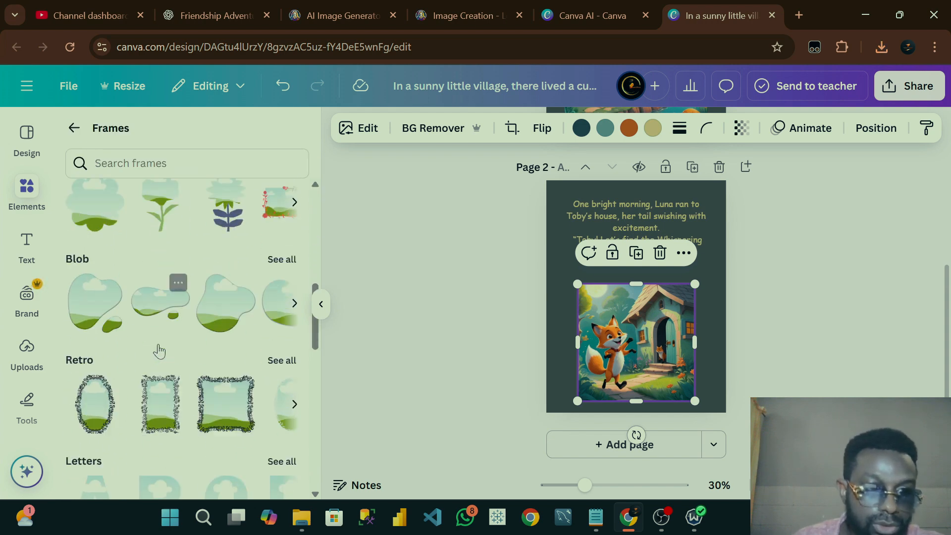
left_click(281, 259)
Step: Look through the Blob frames and add the first one, with the small separate drop, to Page 2
scroll(243, 298, "down", 2)
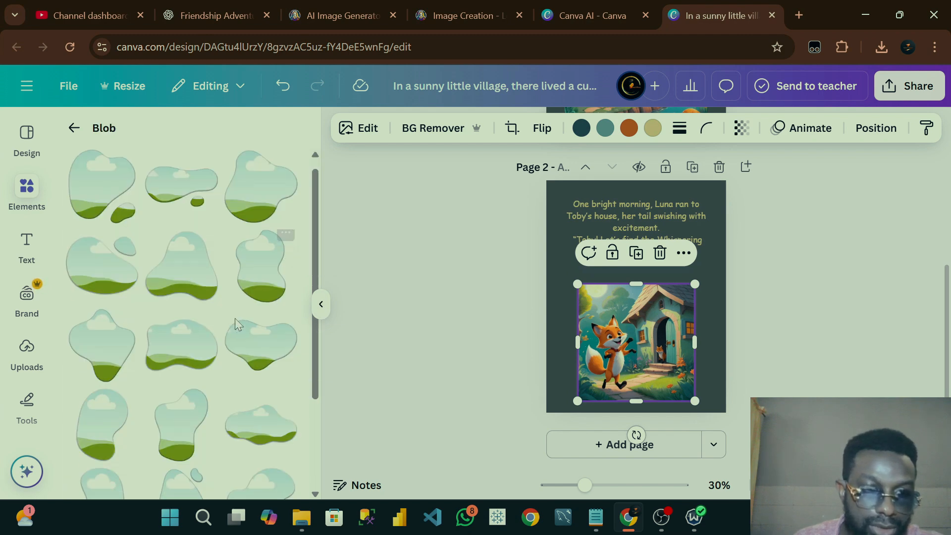
scroll(240, 322, "up", 2)
scroll(239, 273, "down", 5)
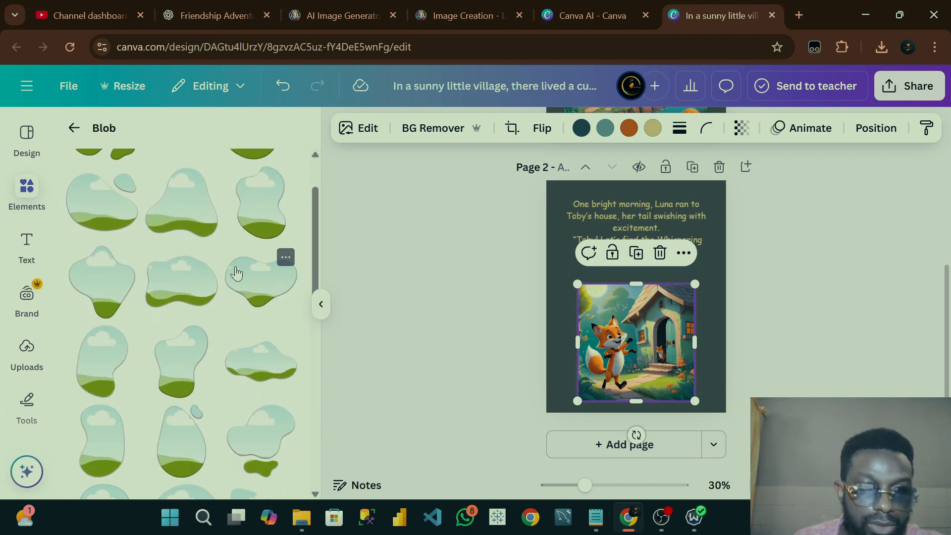
scroll(240, 277, "down", 3)
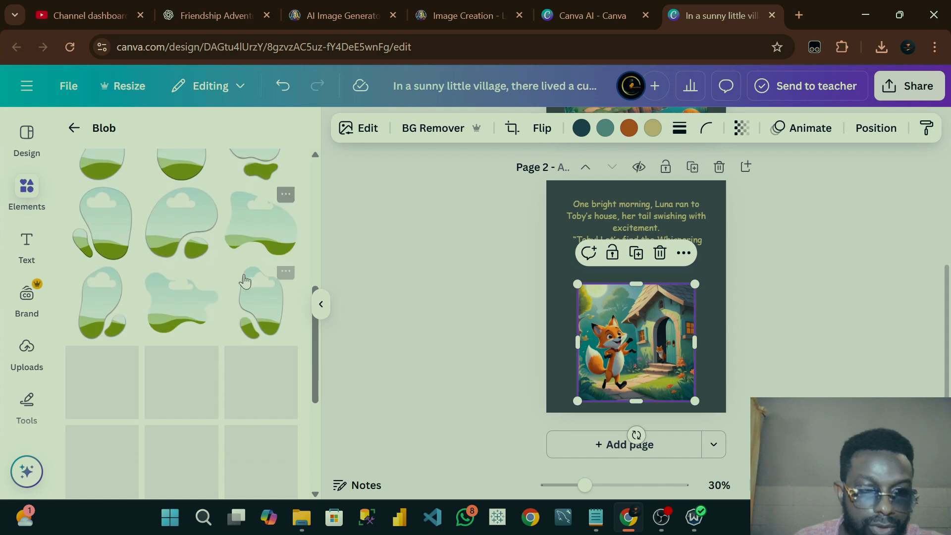
scroll(246, 276, "up", 6)
scroll(142, 232, "up", 2)
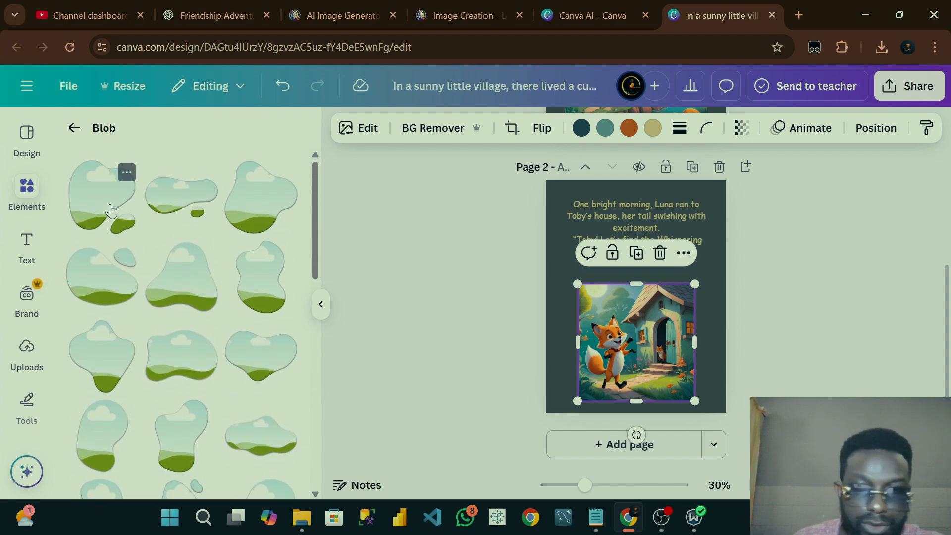
left_click(113, 212)
Step: Fill the blob frame with the fox image, then enlarge and position it below the Page 2 story text
left_click_drag(673, 372, 639, 326)
left_click_drag(586, 280, 550, 262)
left_click_drag(620, 317, 643, 332)
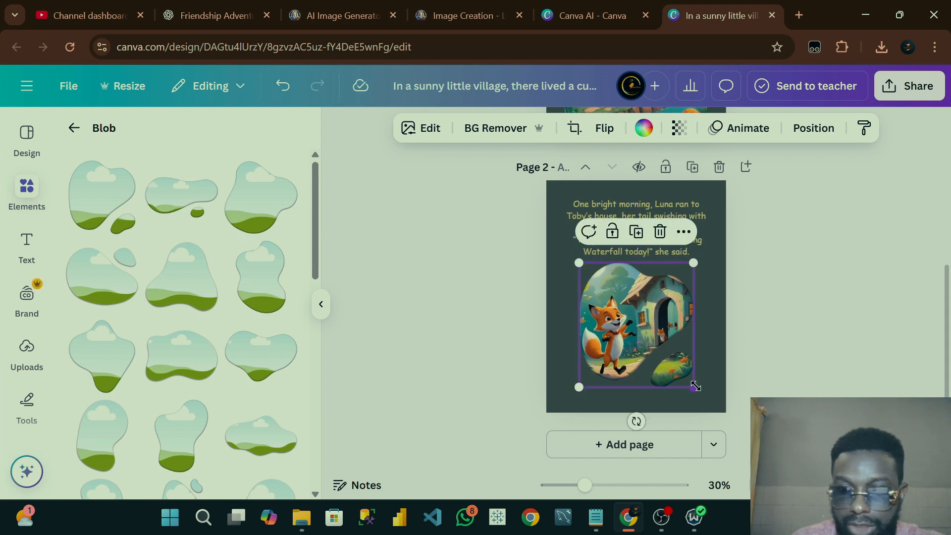
left_click_drag(696, 387, 701, 390)
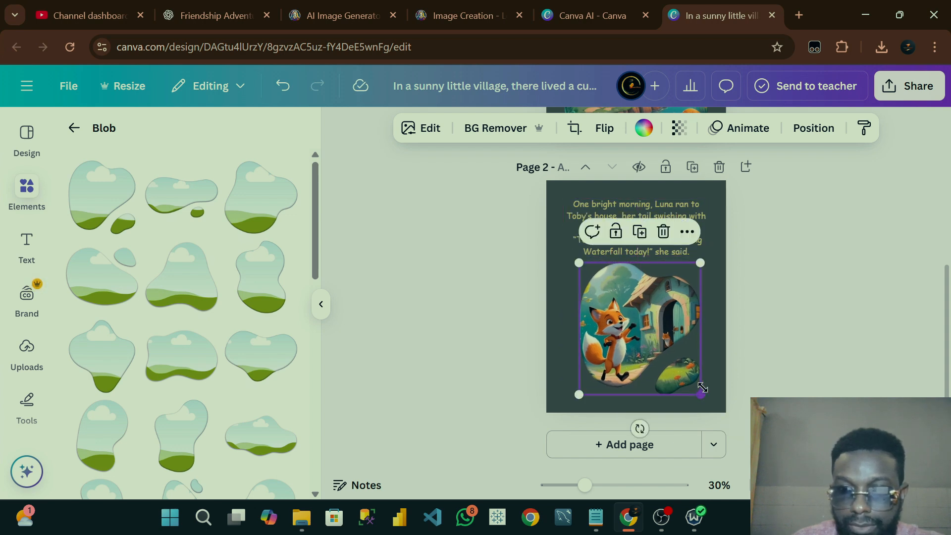
left_click(785, 357)
Step: Copy the brown bar from the foot of Page 1 and place it along the bottom edge of Page 2
left_click(659, 140)
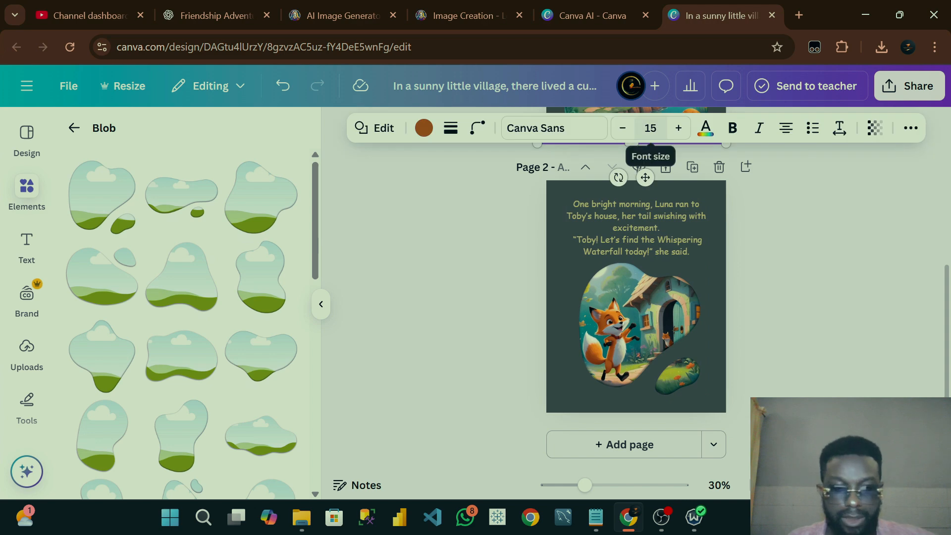
scroll(802, 230, "up", 3)
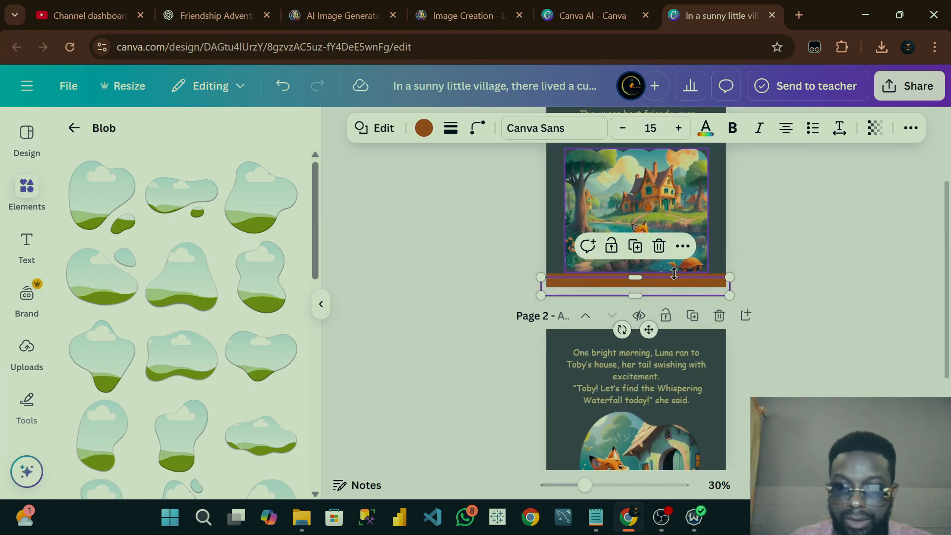
left_click_drag(659, 294, 659, 443)
scroll(738, 347, "down", 3)
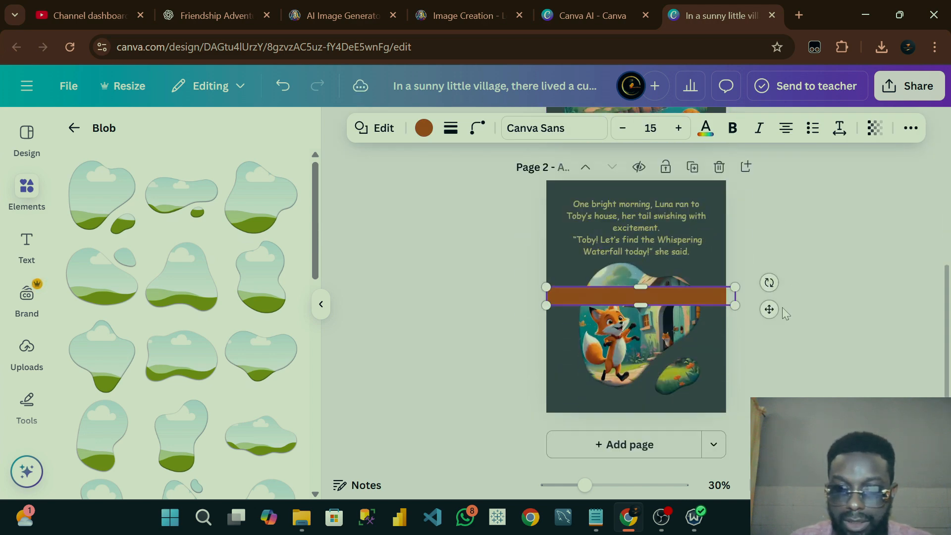
left_click_drag(665, 299, 655, 402)
key("ctrl+z")
left_click(783, 312)
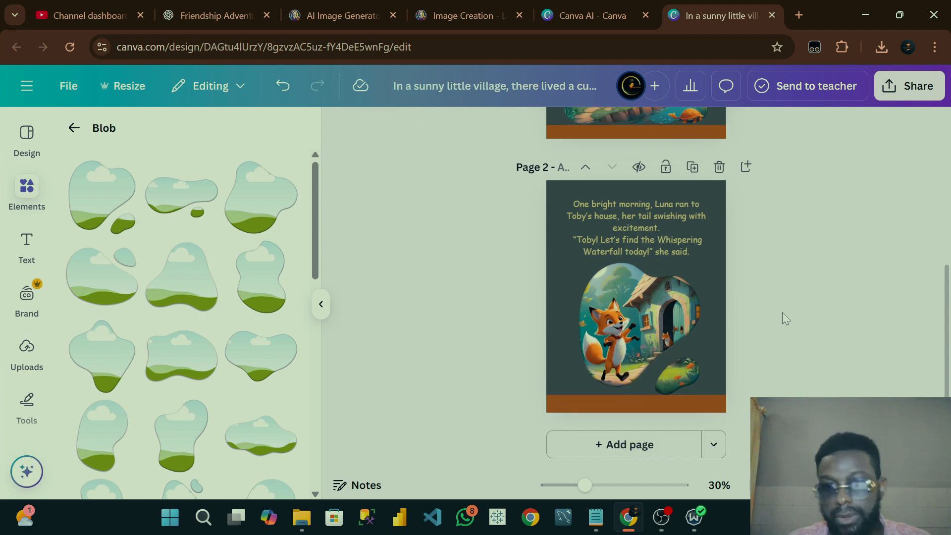
Step: Review the finished layouts of Page 1 and Page 2, comparing their story texts, framed illustrations and bottom bars
scroll(784, 311, "up", 3)
scroll(779, 307, "down", 3)
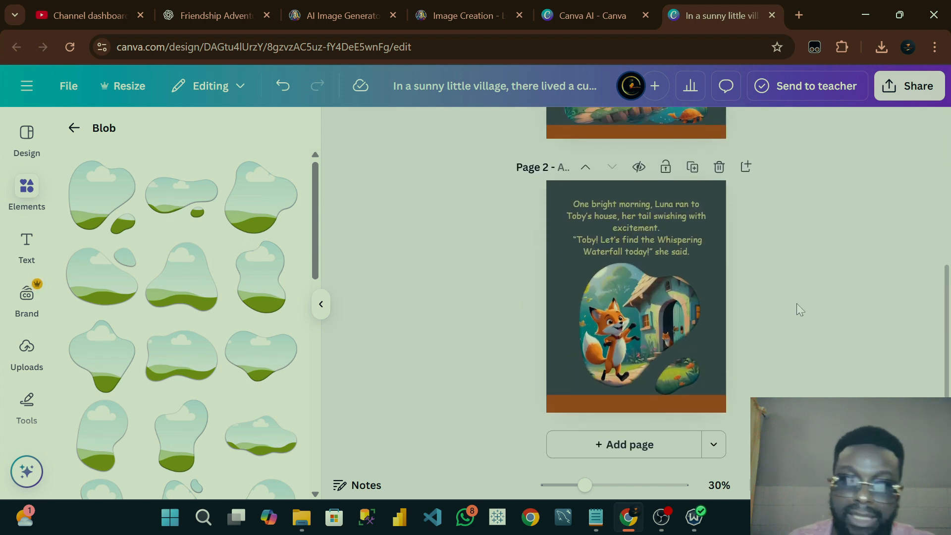
scroll(798, 310, "up", 2)
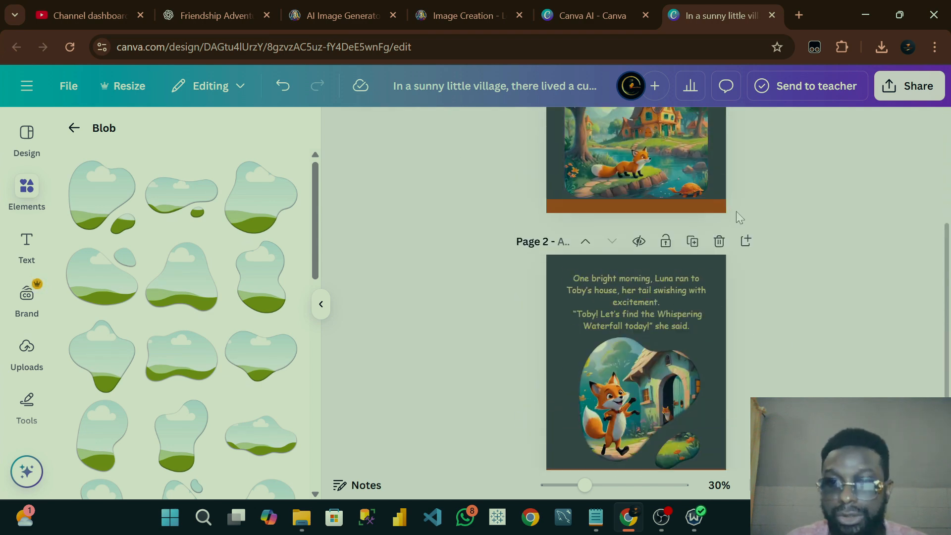
scroll(748, 210, "up", 3)
scroll(773, 208, "down", 4)
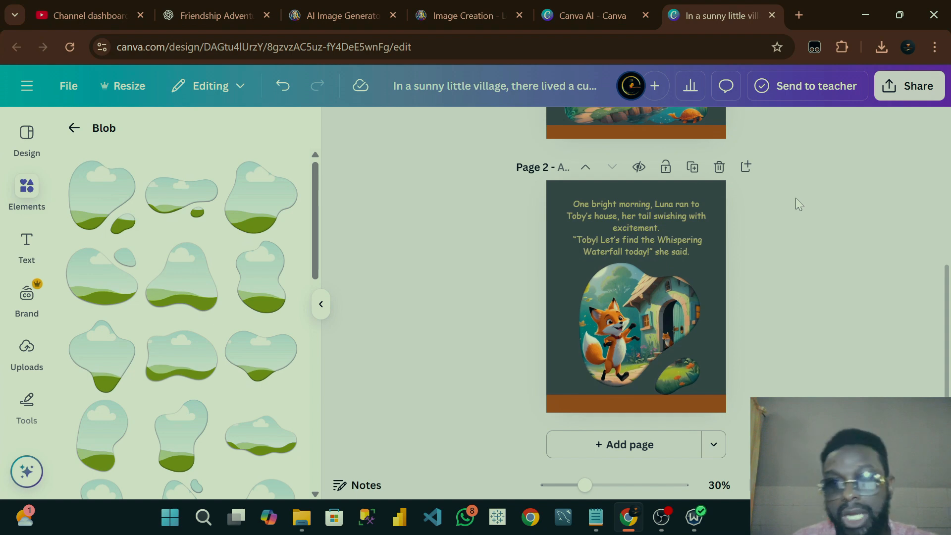
scroll(798, 264, "up", 3)
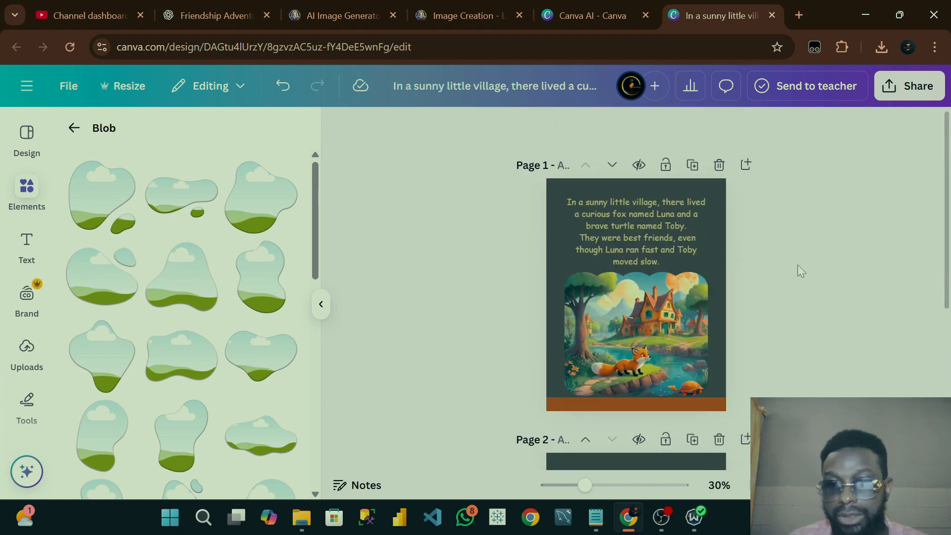
scroll(800, 272, "down", 3)
scroll(796, 272, "up", 3)
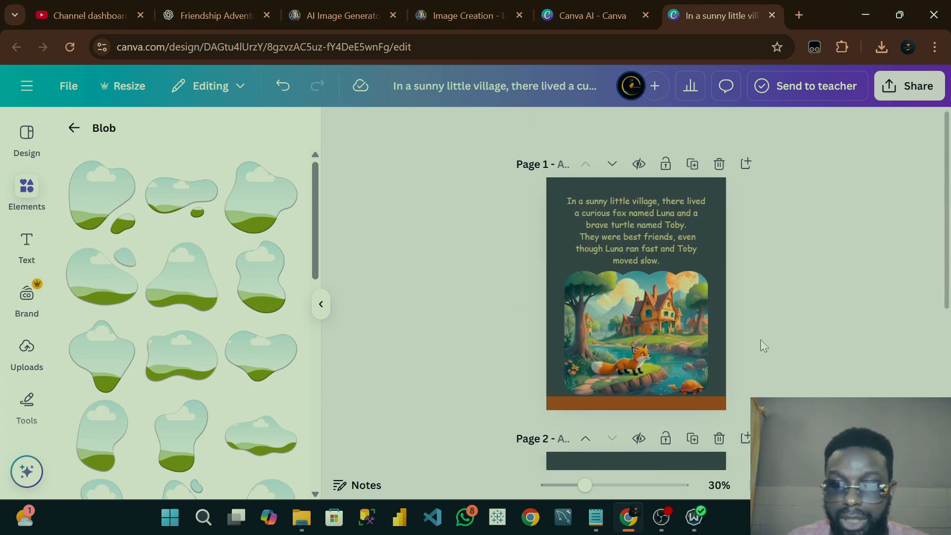
Step: Duplicate Page 2 repeatedly until the book has ten pages, and return from the Blob frames to the Frames overview
scroll(760, 340, "down", 3)
left_click(718, 356)
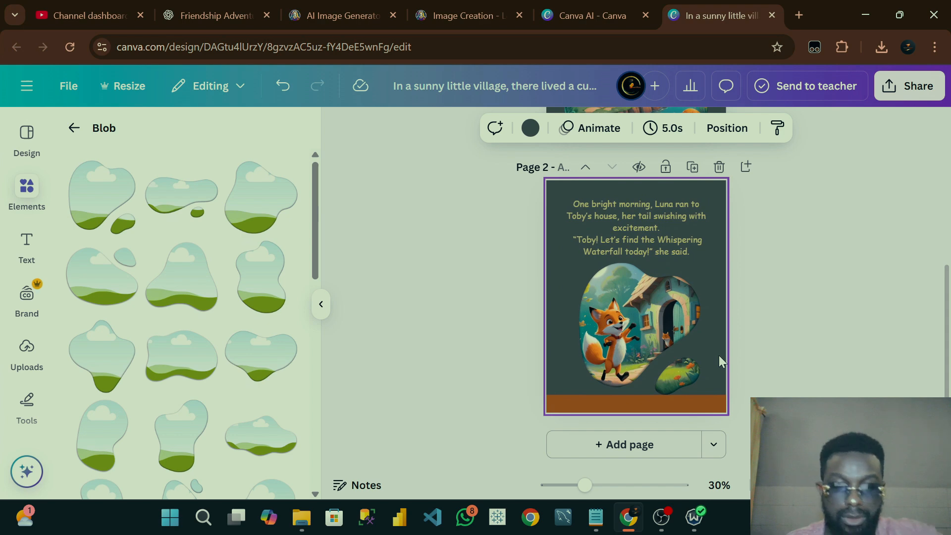
key("ctrl+d")
key("ctrl+d")
key("ctrl+d")
key("ctrl+d")
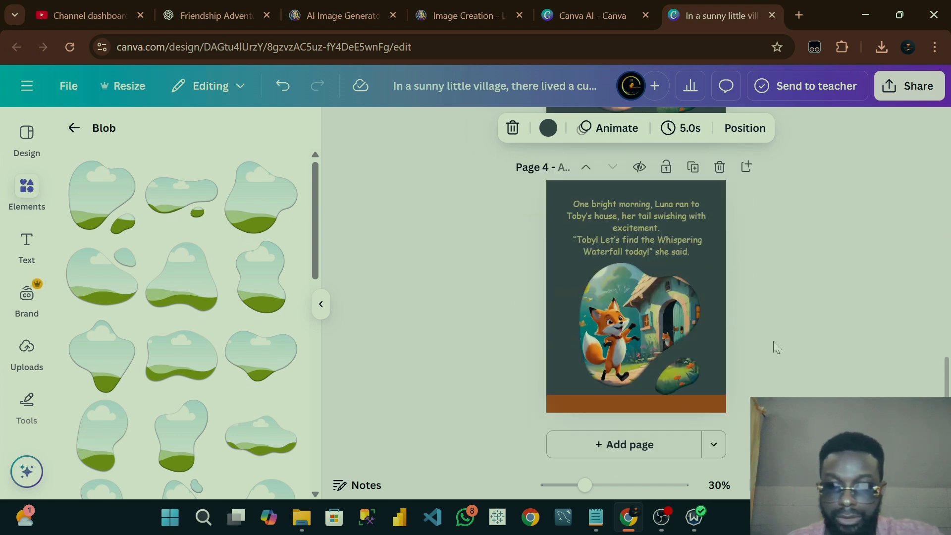
key("ctrl+d")
key("ctrl+d")
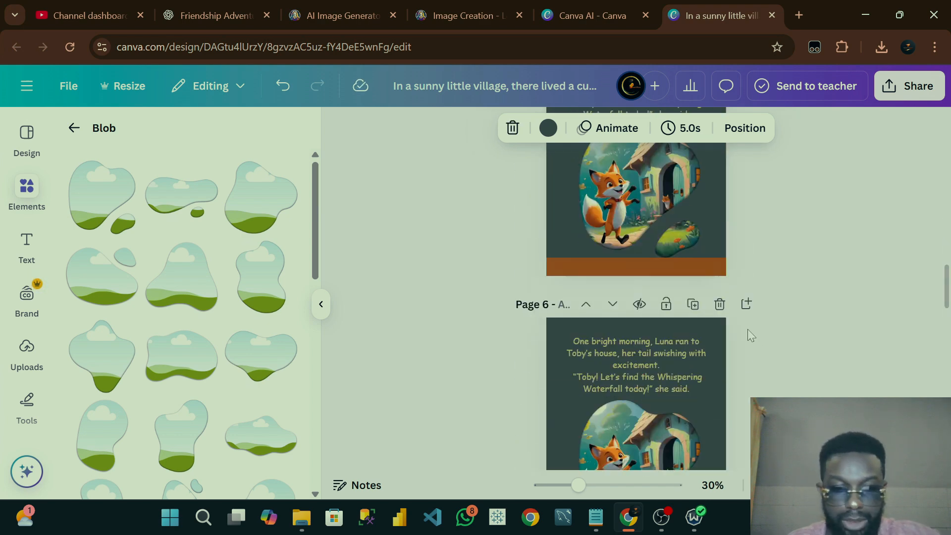
key("ctrl+d")
key("ctrl+d")
key("ctrl+d")
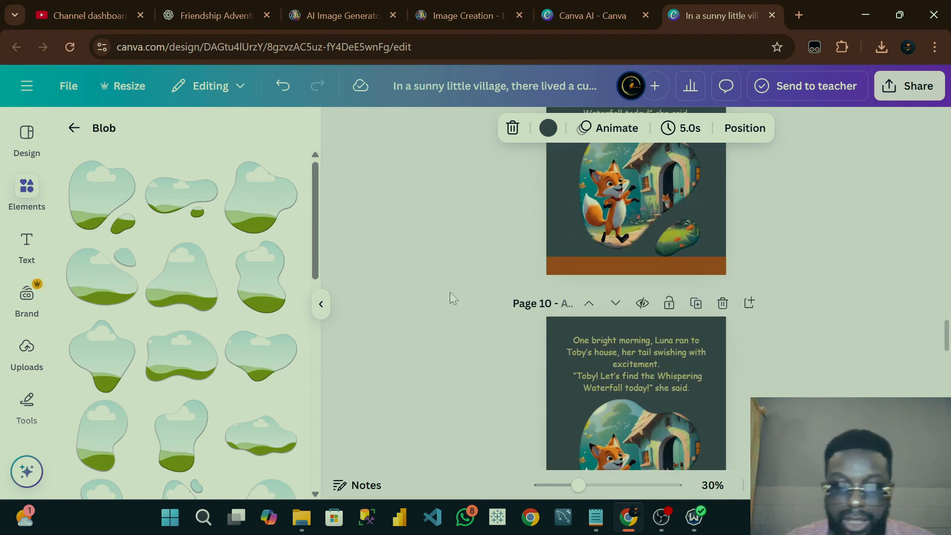
left_click(450, 292)
left_click(74, 128)
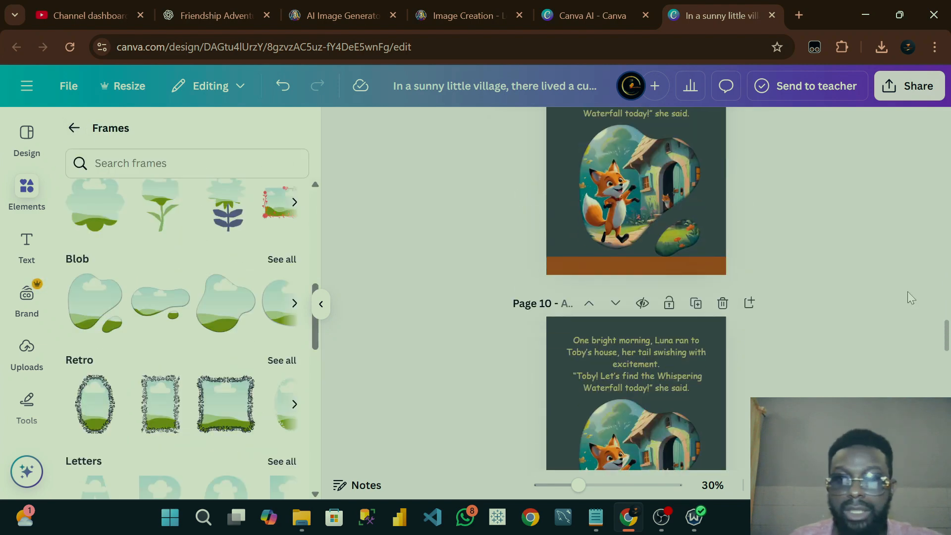
Step: Find Simplebooklet Flip among the additional publishing options and save Pages 1–10 of the design to it
scroll(887, 292, "up", 20)
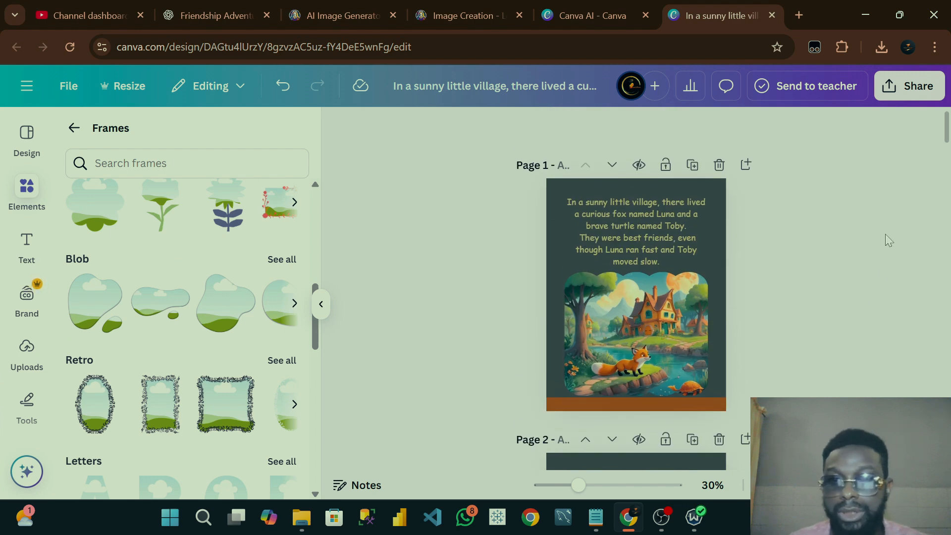
left_click(918, 87)
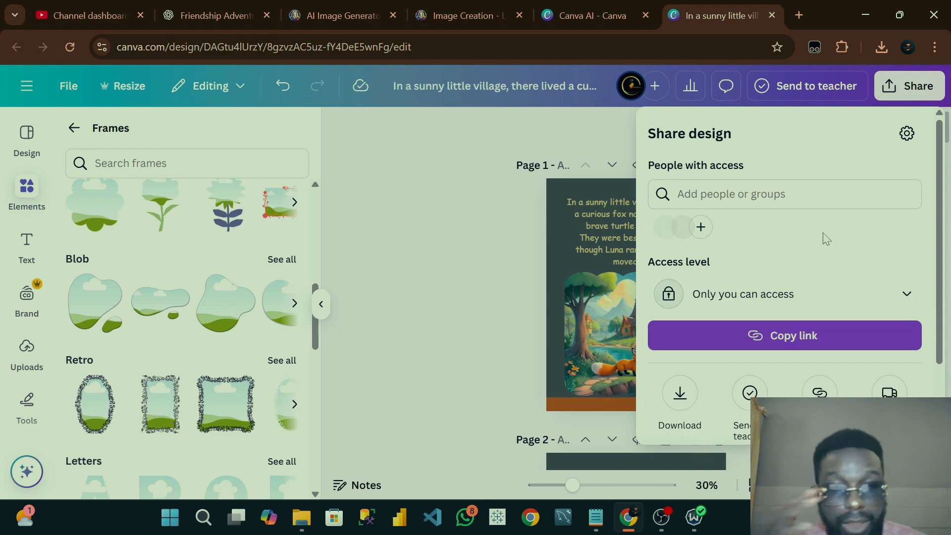
scroll(809, 251, "down", 2)
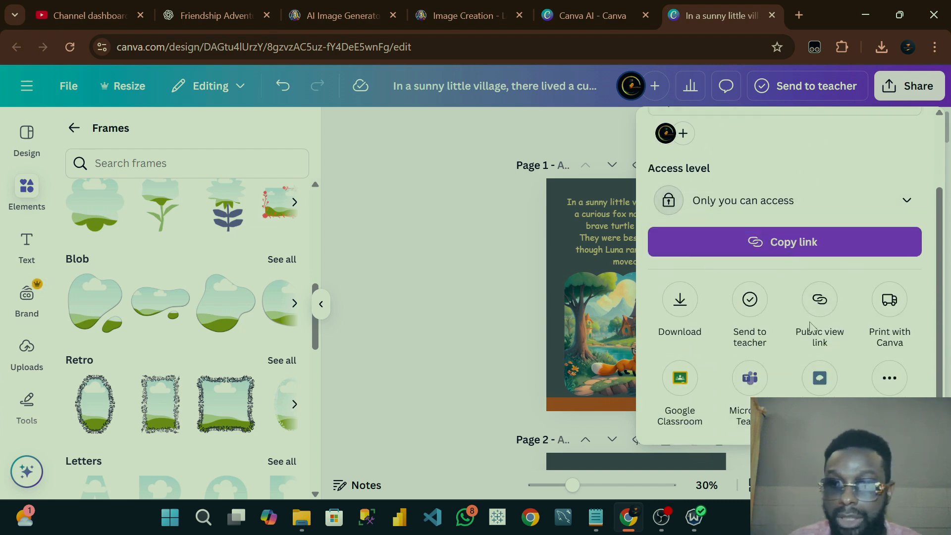
left_click(890, 378)
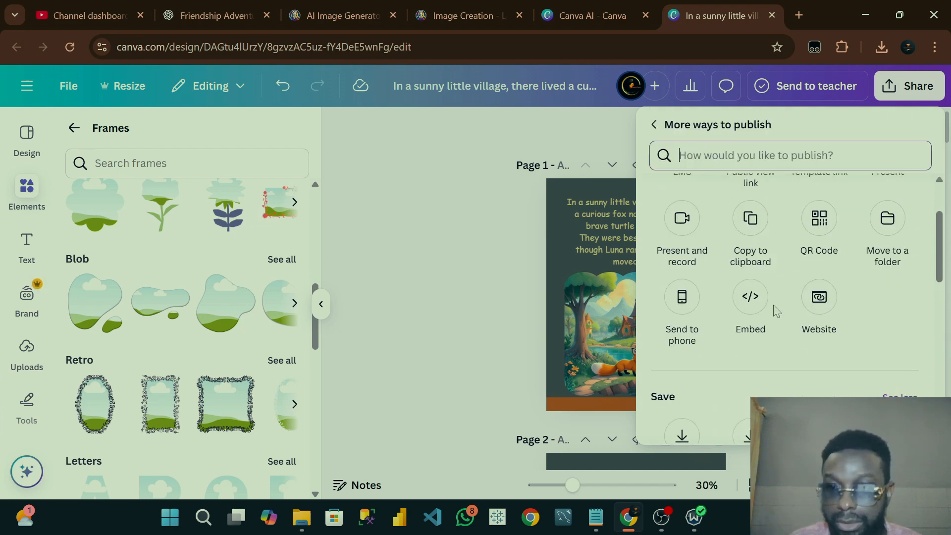
scroll(776, 314, "down", 5)
scroll(779, 315, "down", 5)
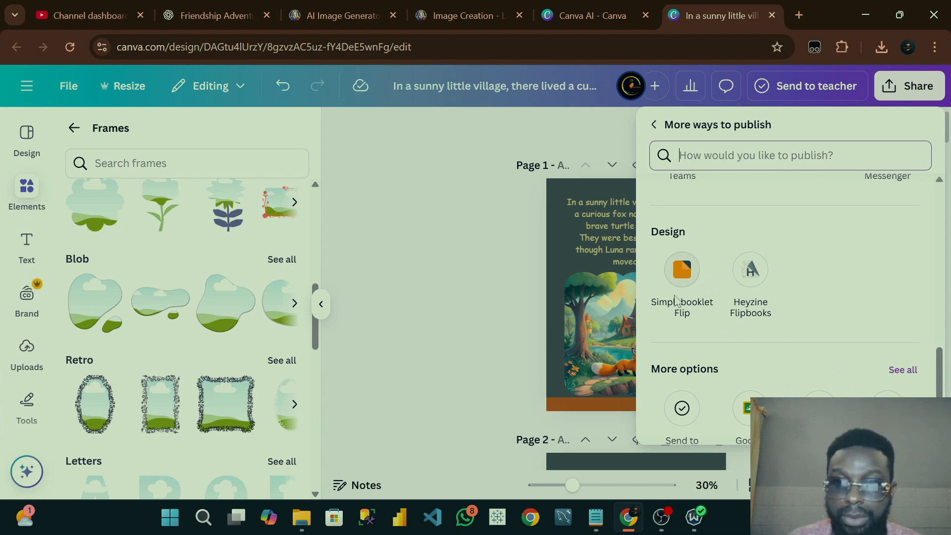
left_click(682, 270)
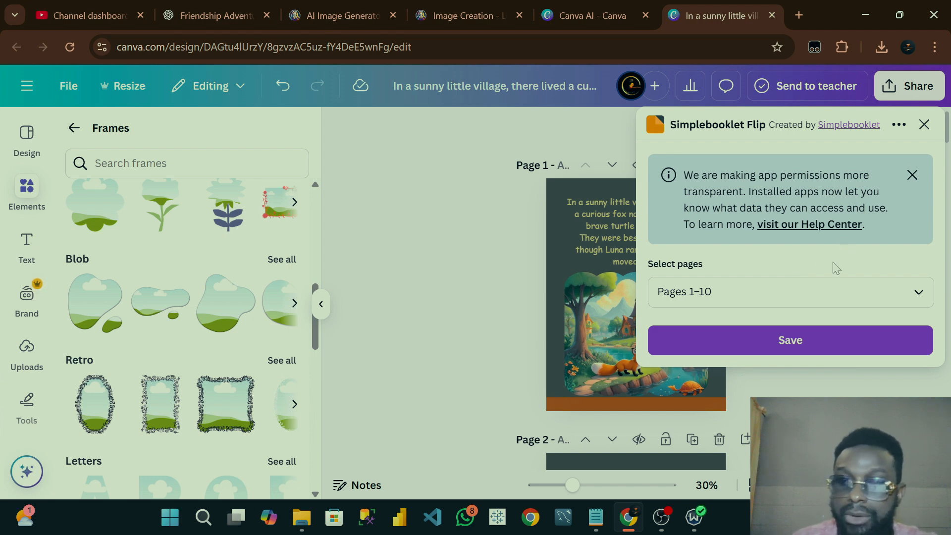
left_click(802, 342)
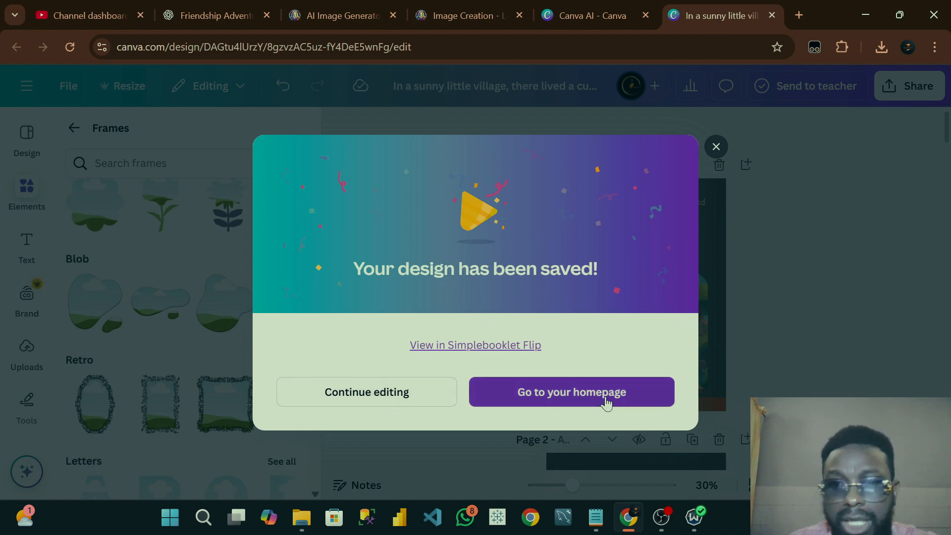
Step: View the saved design in Simplebooklet and sign in there with the Google account
left_click(453, 353)
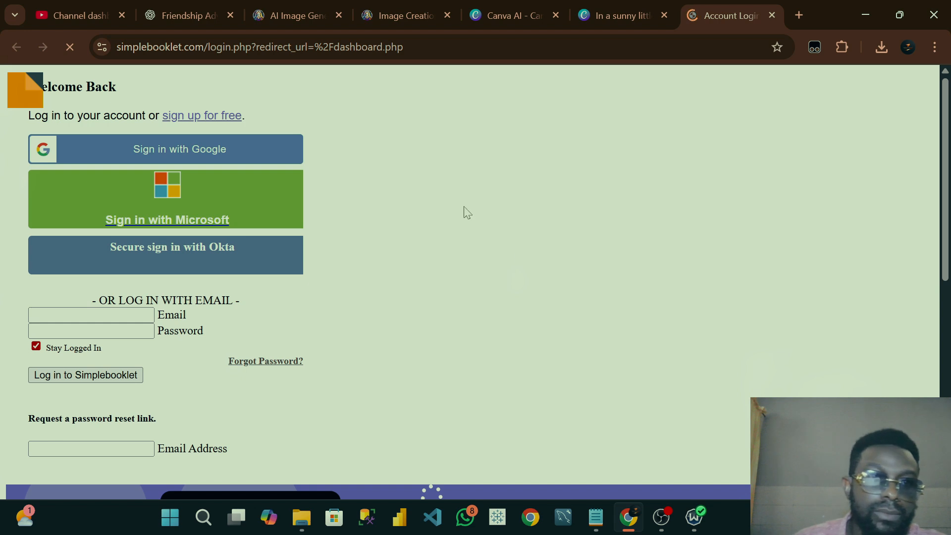
left_click(228, 154)
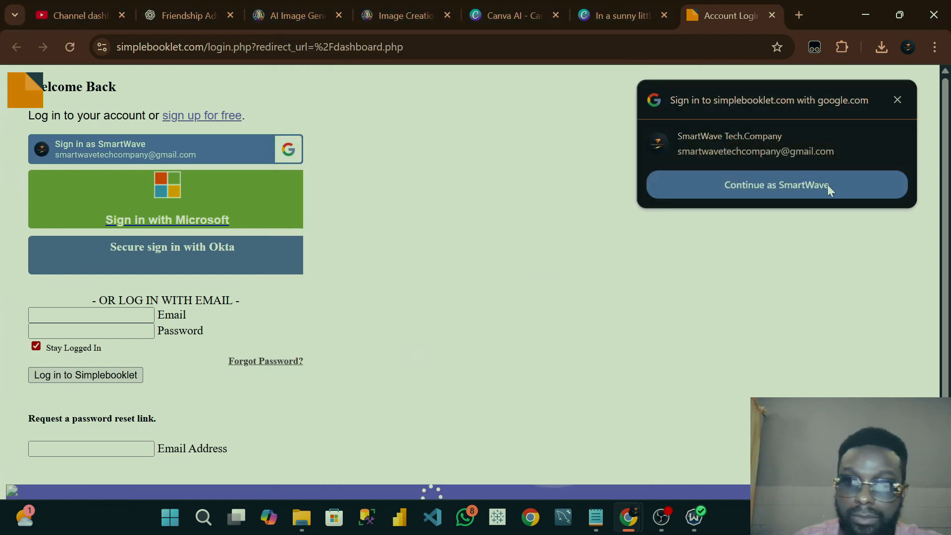
left_click(830, 189)
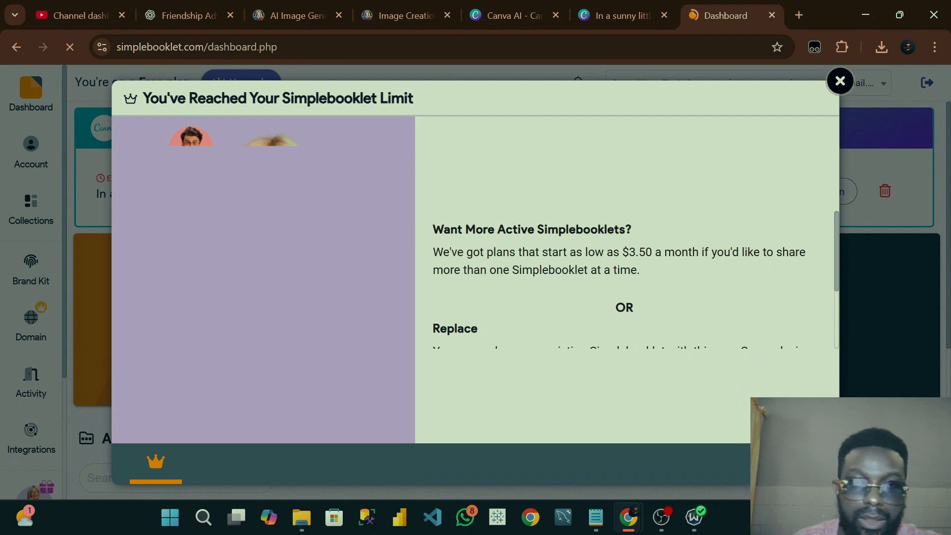
Step: Replace the existing "Milo was a small, fluffy bear. L" Simplebooklet with the new Canva design, checking the Single Page flip options
scroll(597, 234, "down", 2)
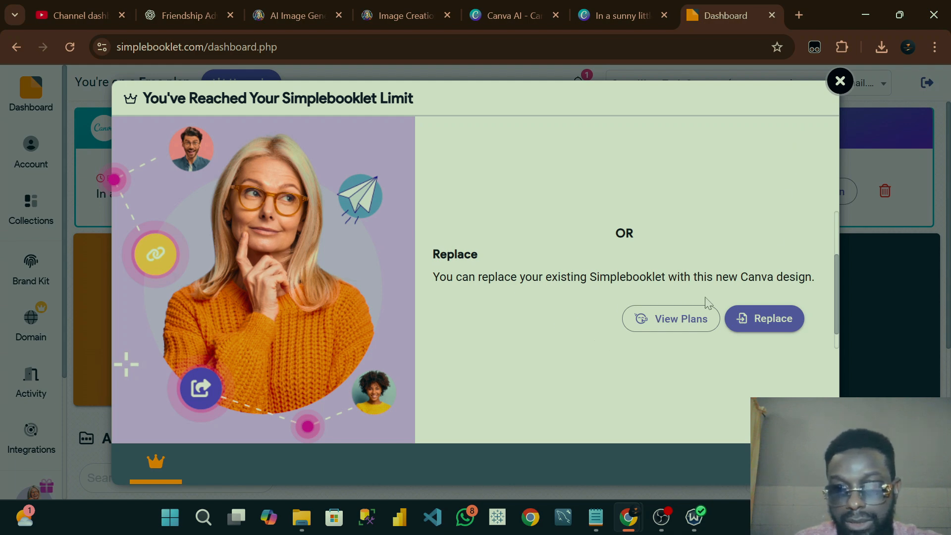
left_click(749, 319)
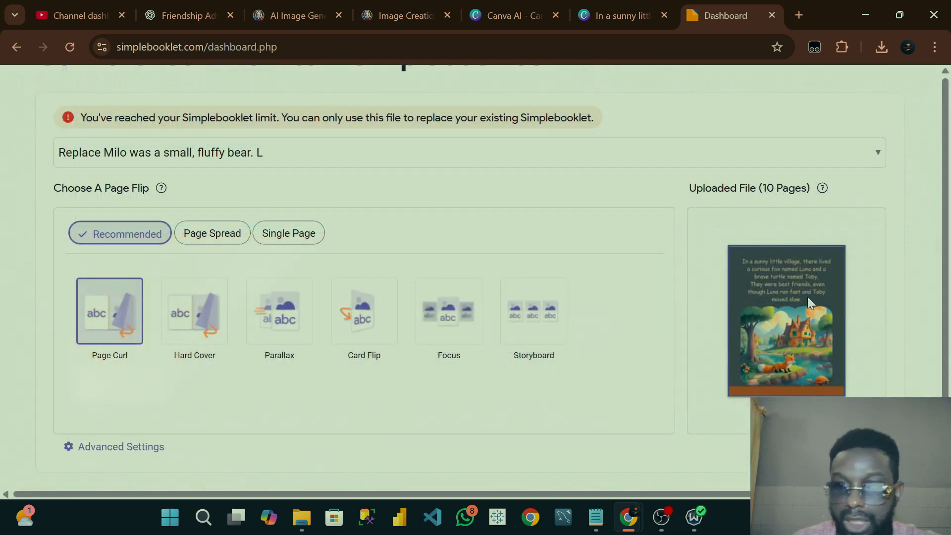
scroll(807, 296, "down", 1)
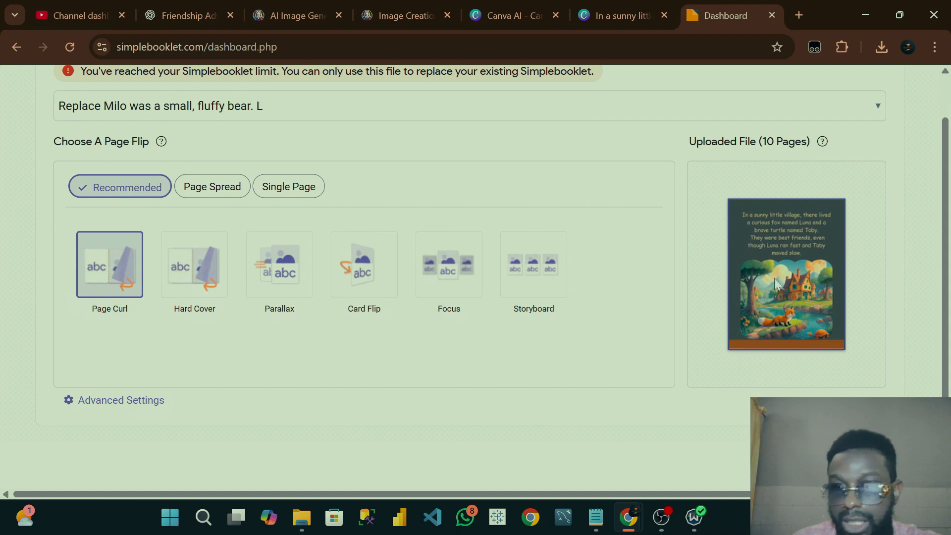
left_click(278, 187)
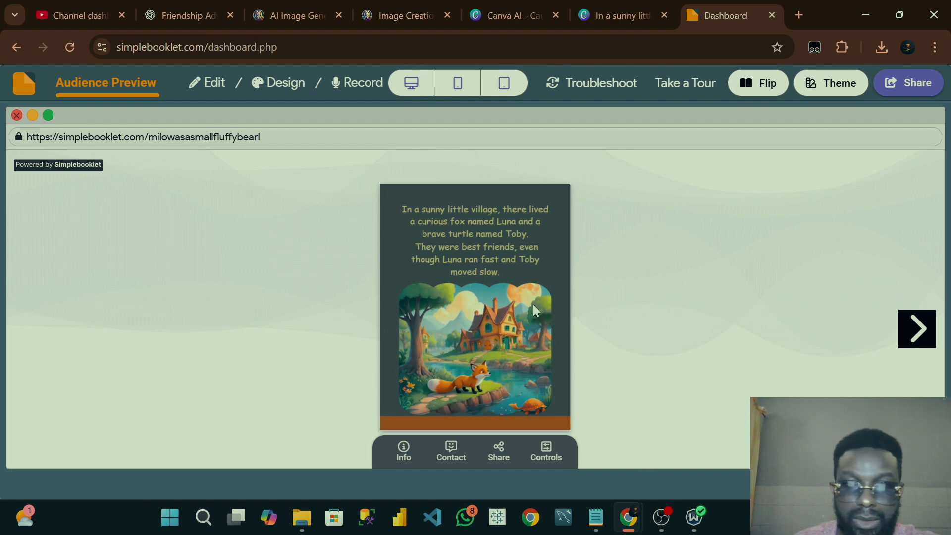
Step: Page through the flipbook in the desktop audience preview and in the phone preview
left_click(916, 332)
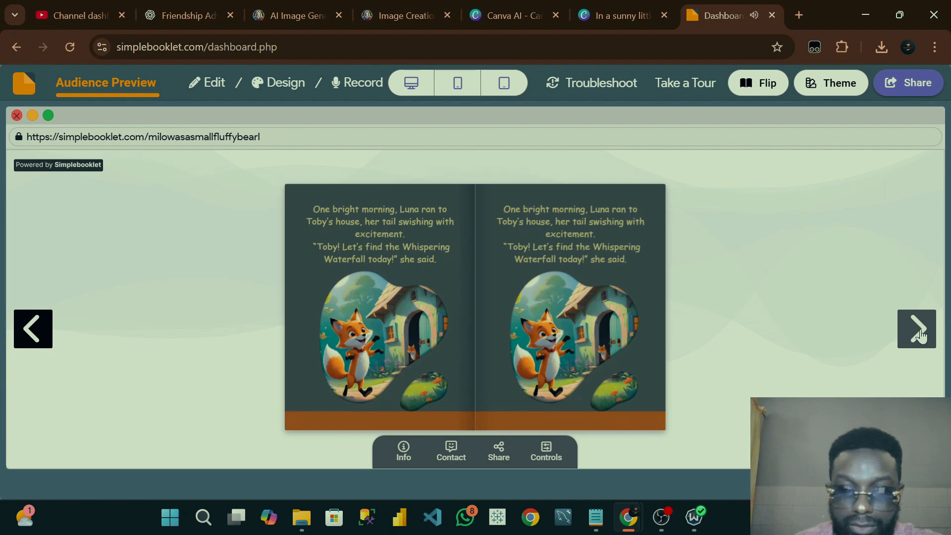
left_click(921, 336)
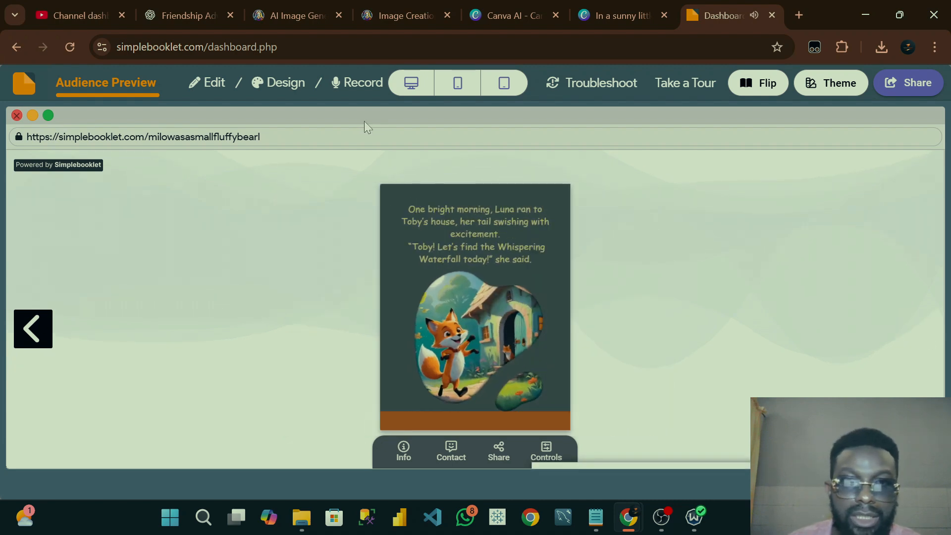
left_click(457, 82)
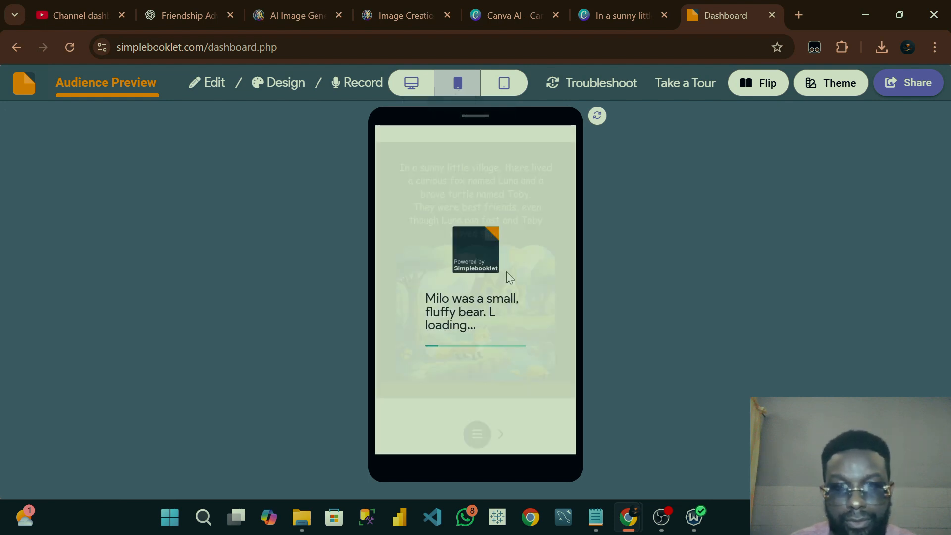
left_click(501, 435)
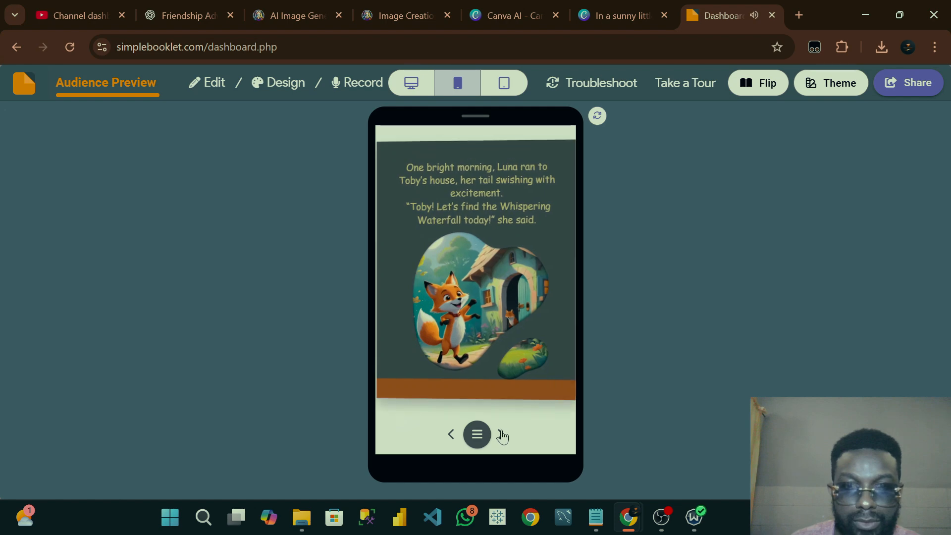
left_click(502, 436)
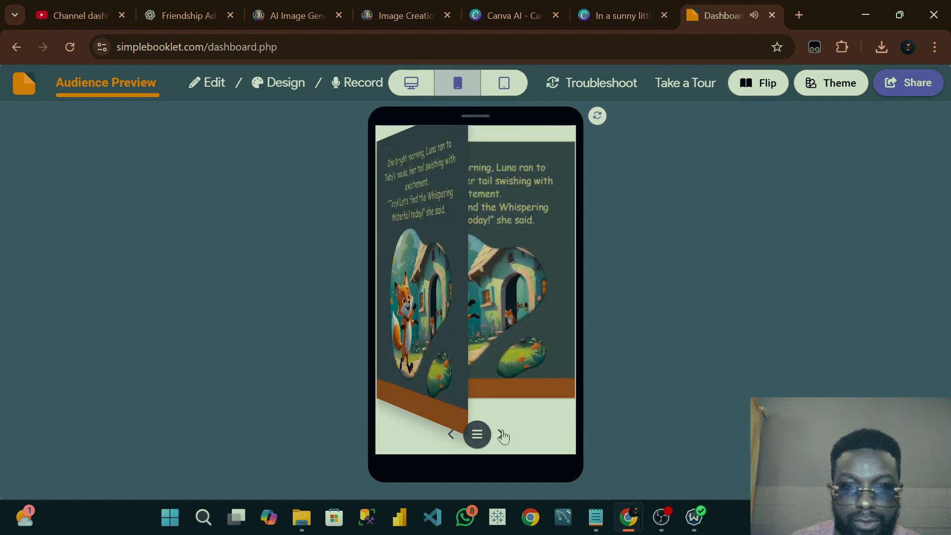
Step: Page through the flipbook in the tablet preview and once more in the desktop preview
left_click(502, 85)
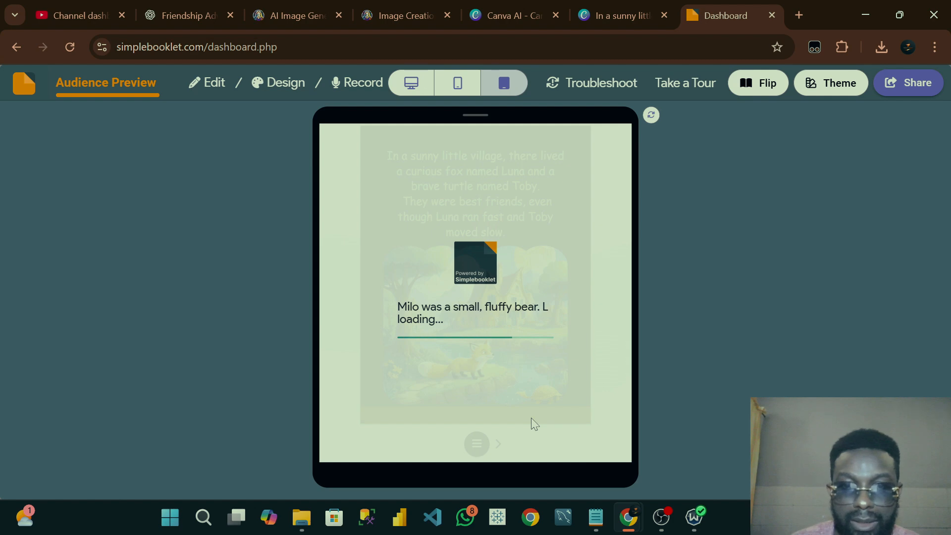
left_click(498, 447)
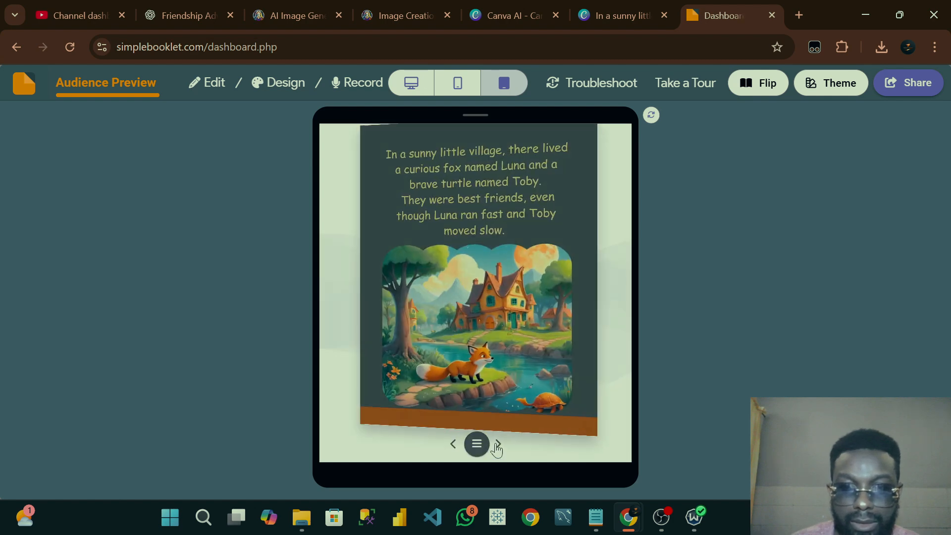
left_click(498, 447)
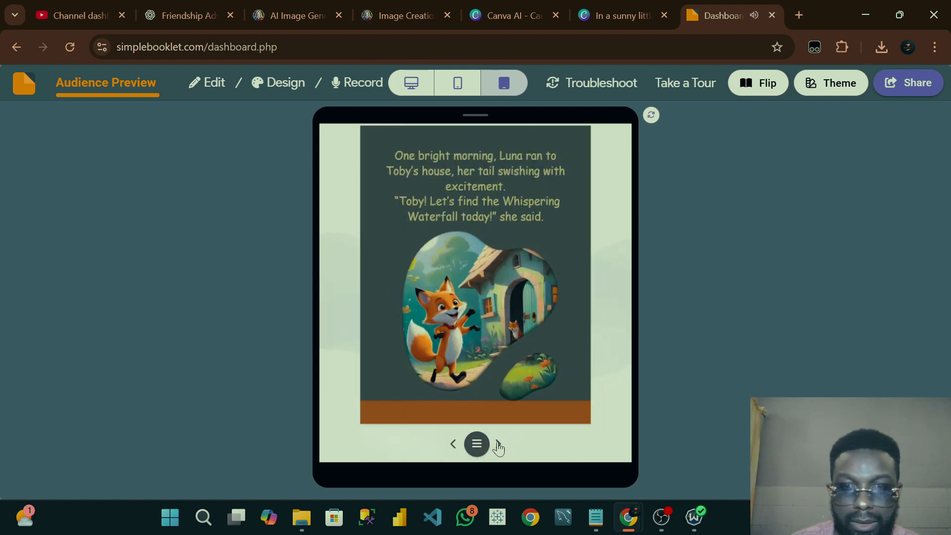
left_click(412, 87)
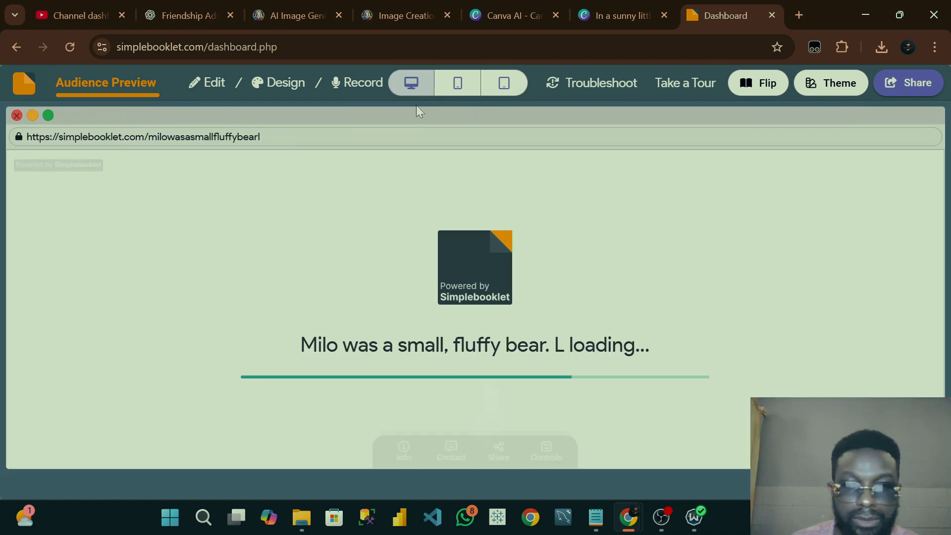
left_click(925, 341)
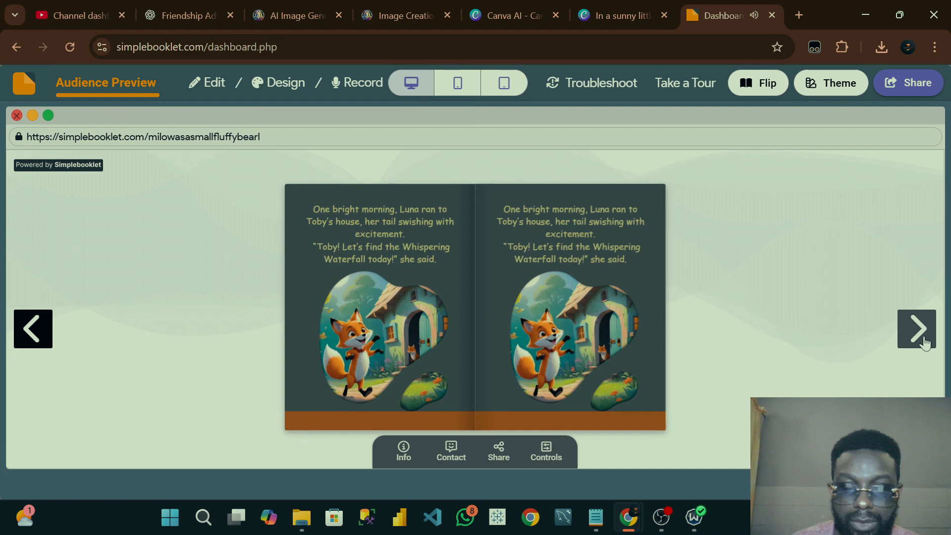
left_click(925, 341)
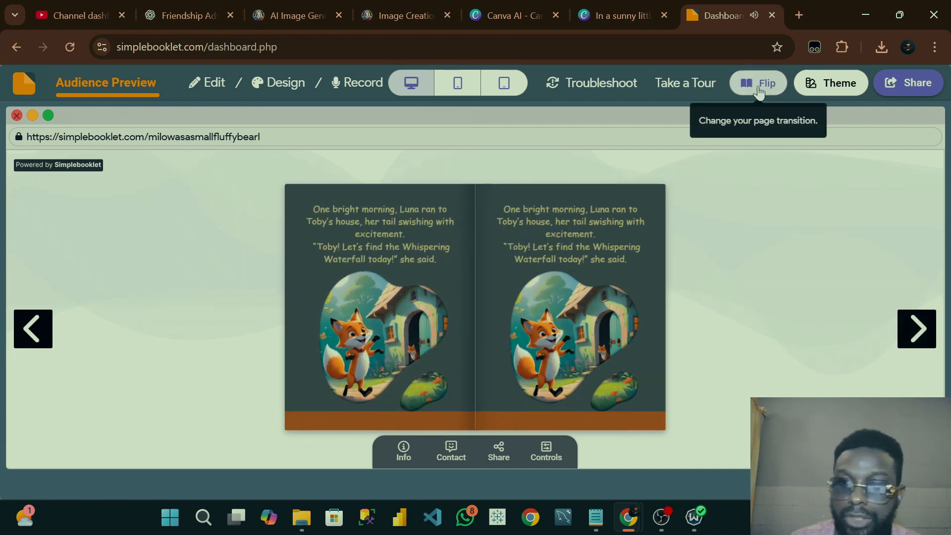
Step: Apply the Hard Cover page-spread transition to the desktop flipbook and page through it in the preview
left_click(759, 89)
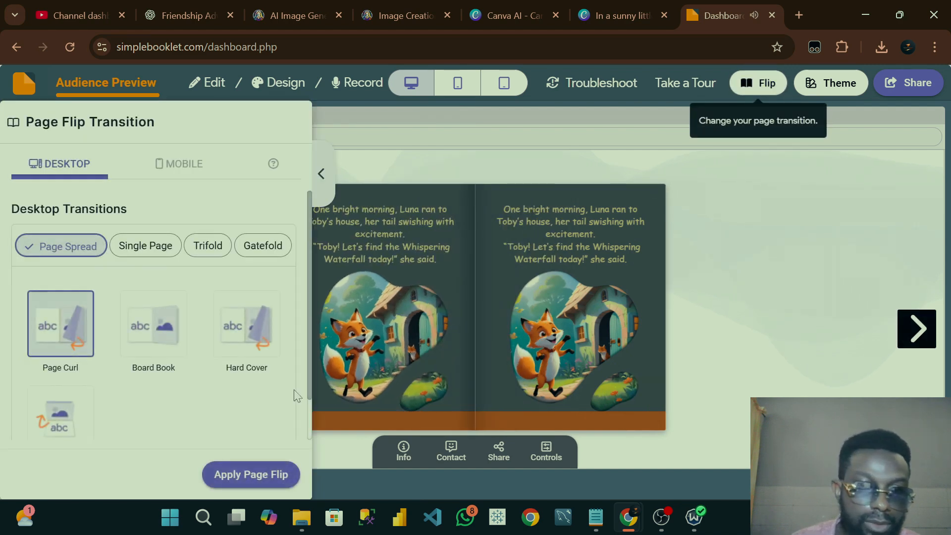
left_click(248, 333)
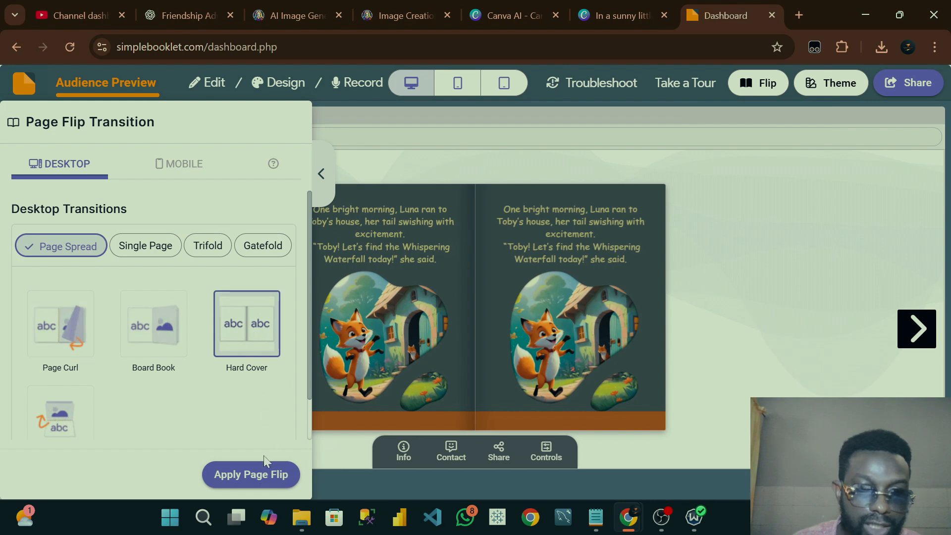
left_click(253, 476)
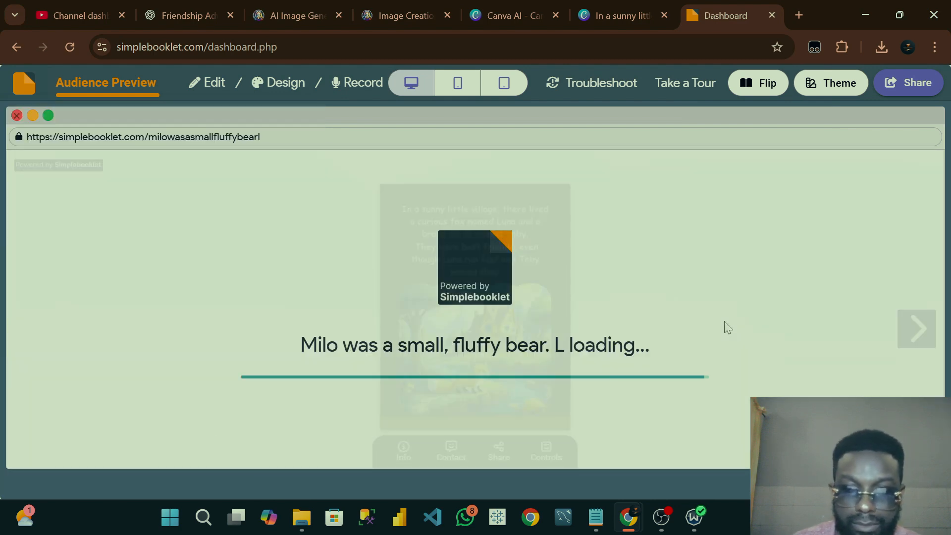
left_click(922, 331)
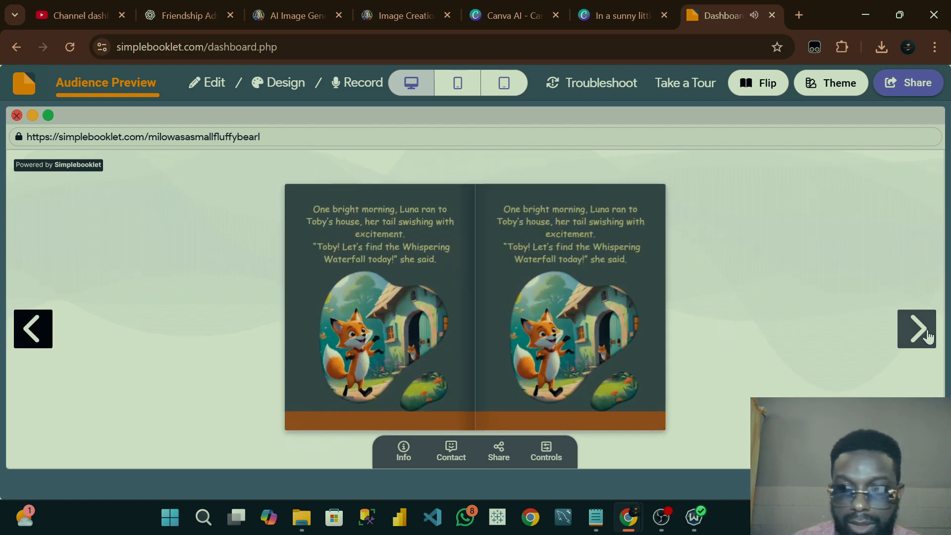
left_click(927, 334)
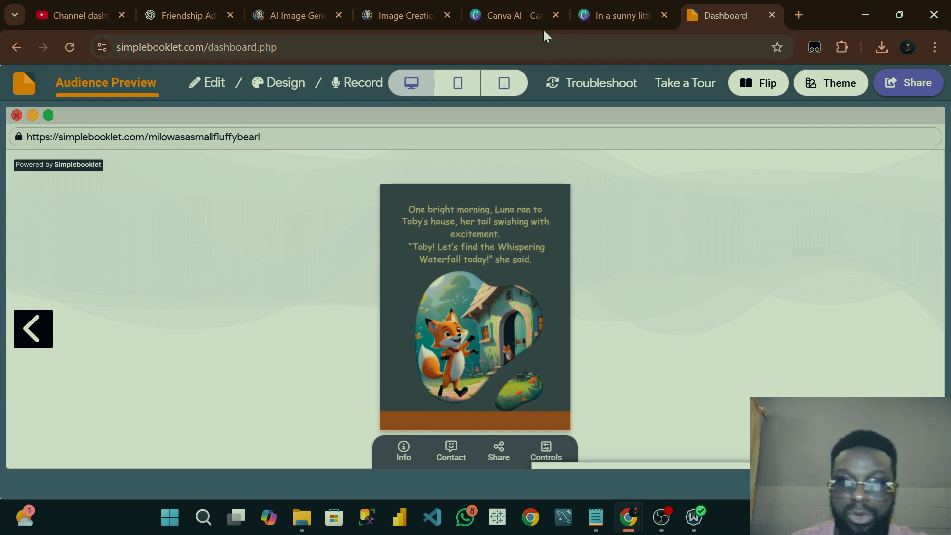
Step: Switch to the Canva story book design and choose PDF Print as the file type for its download
left_click(639, 16)
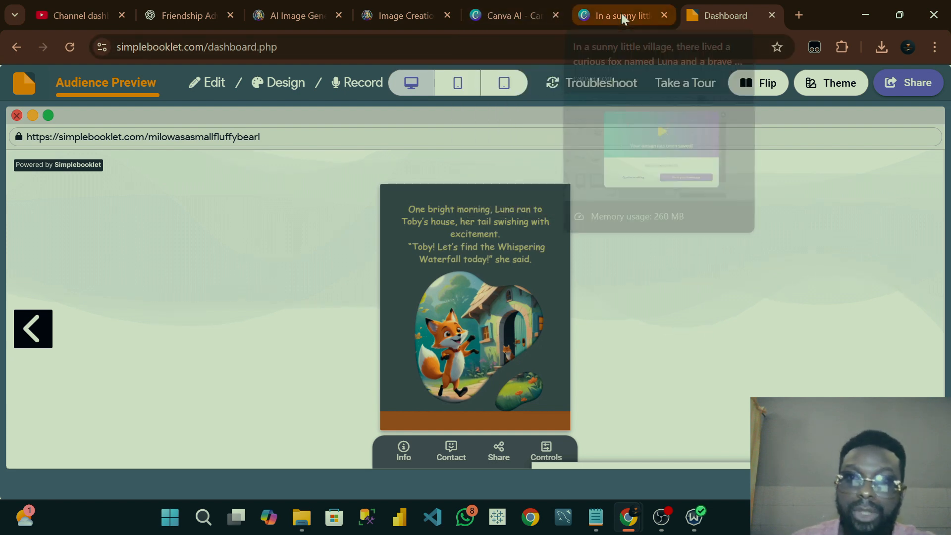
left_click(716, 147)
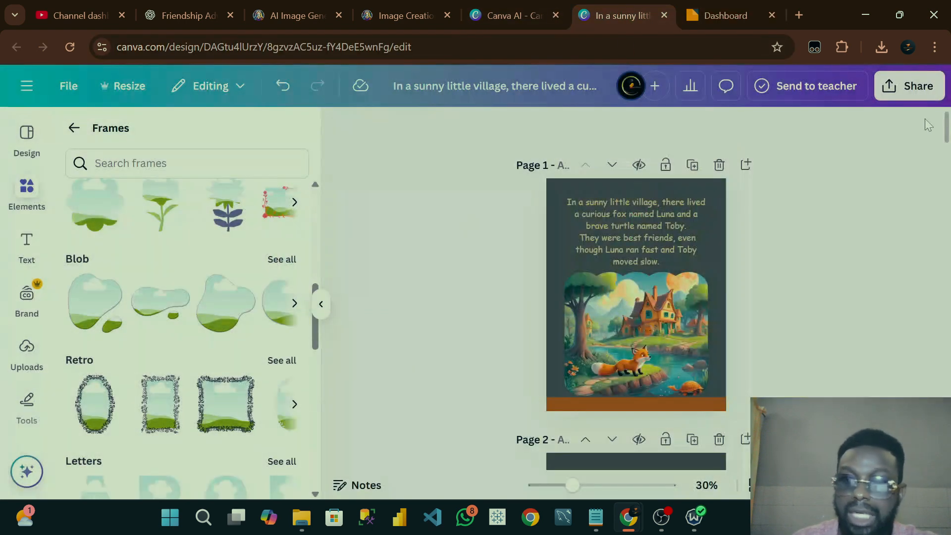
left_click(917, 86)
scroll(719, 329, "down", 2)
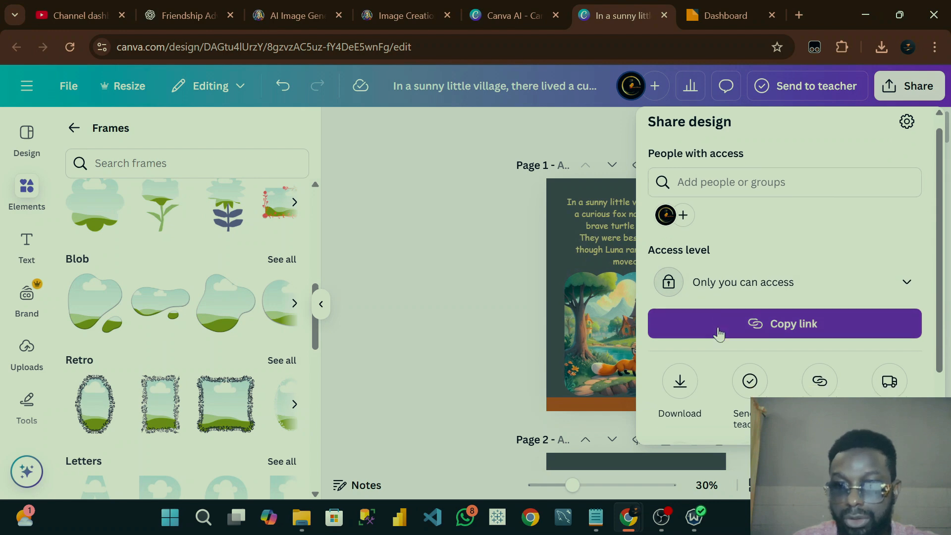
left_click(681, 300)
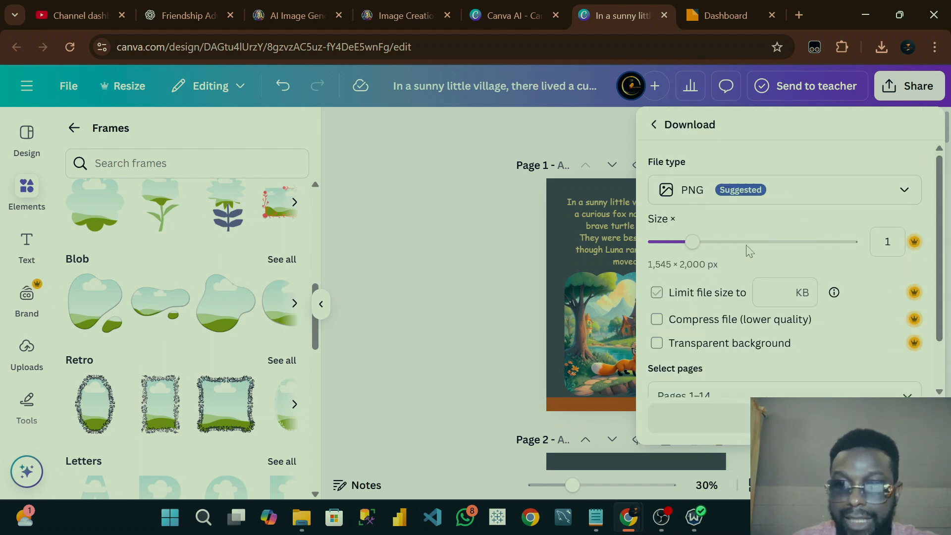
left_click(803, 202)
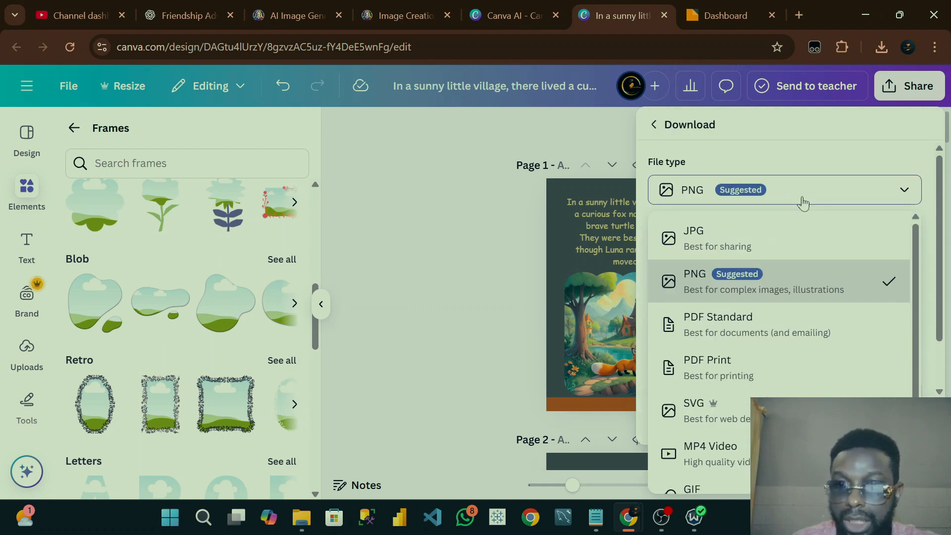
left_click(743, 371)
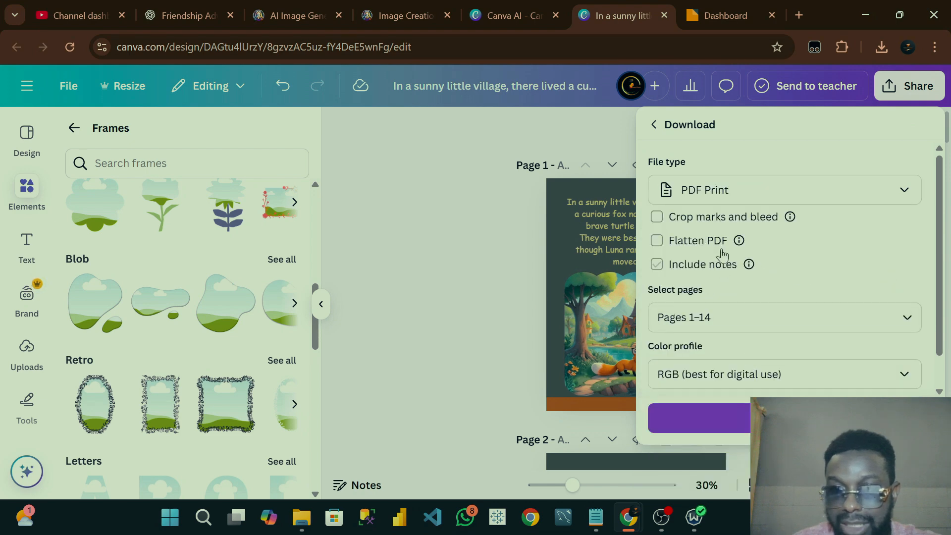
Step: Set the PDF Print color profile to CMYK (best for professional printing) and download pages 1–14
left_click(737, 198)
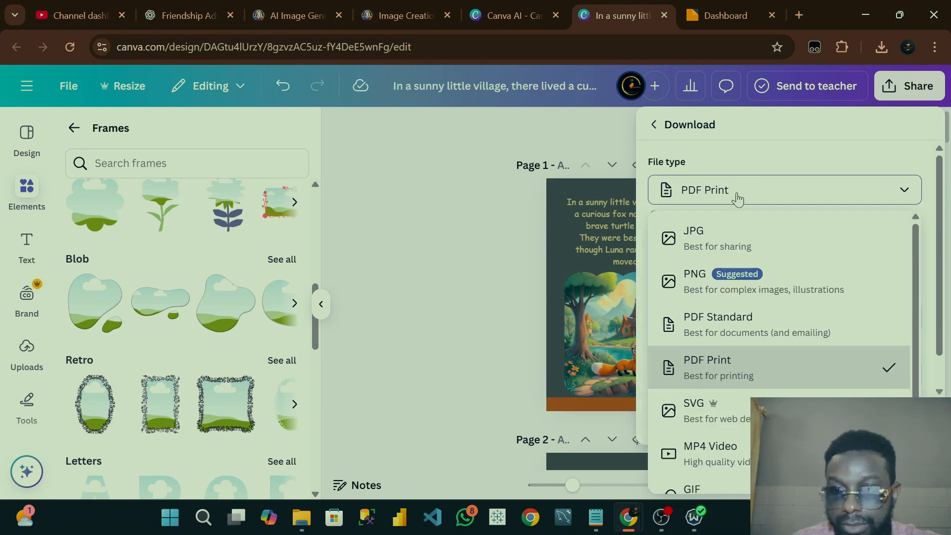
left_click(751, 381)
left_click(751, 382)
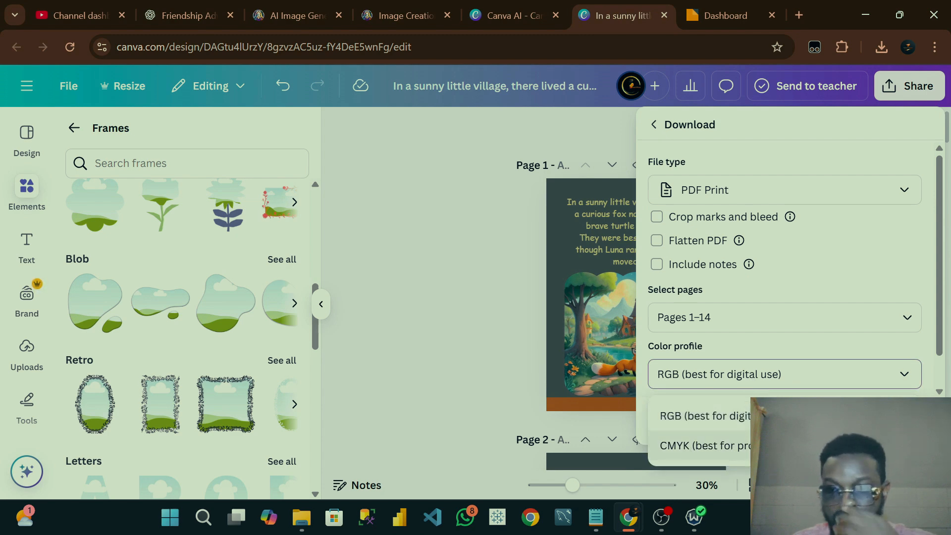
left_click(703, 446)
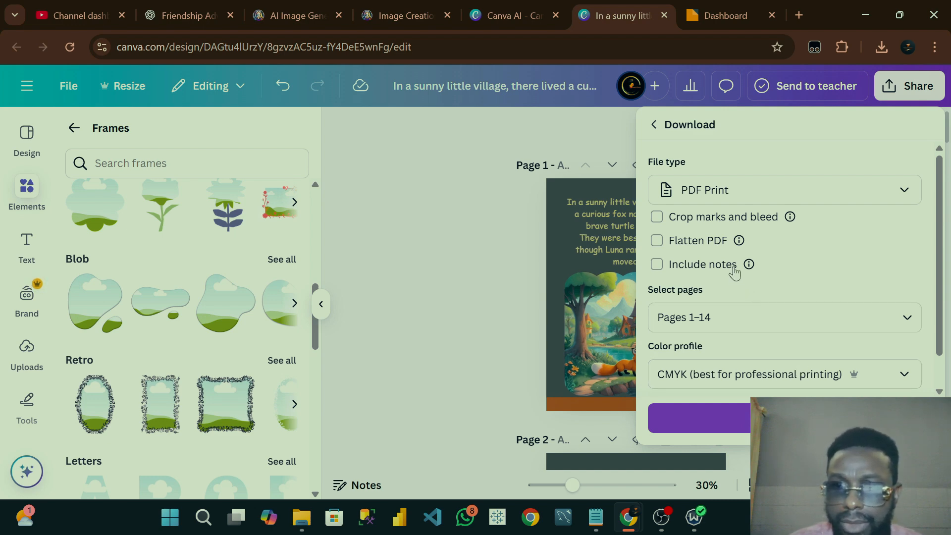
left_click(675, 241)
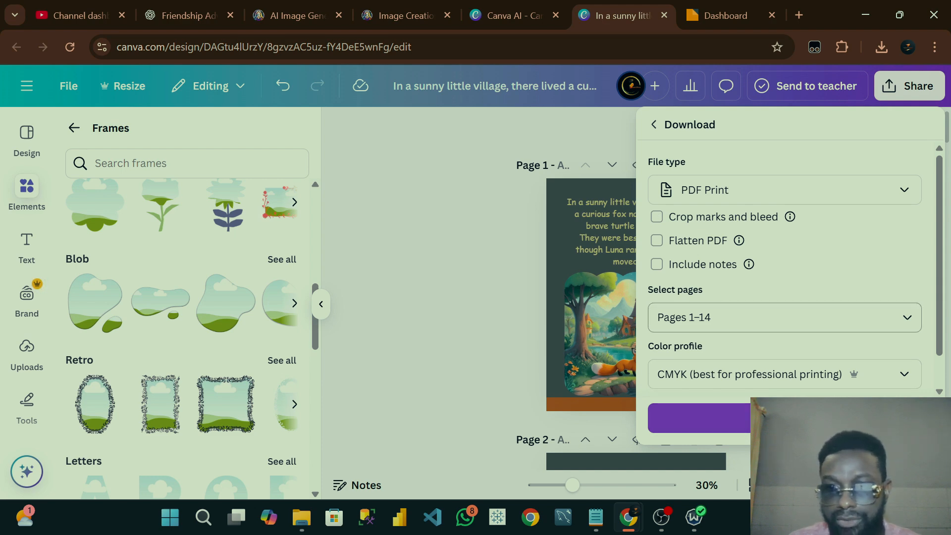
left_click(698, 418)
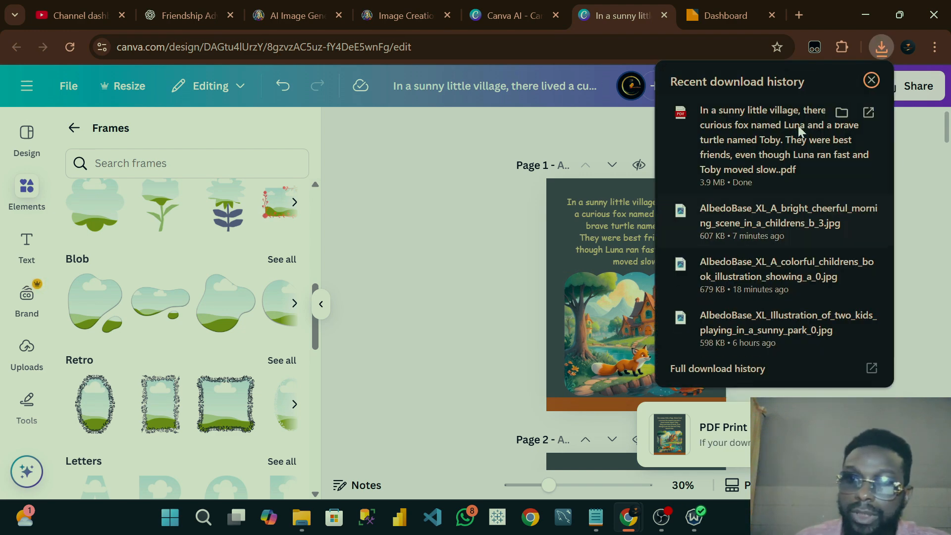
Step: Open the downloaded story book PDF in the browser and display it two pages side by side
left_click(750, 140)
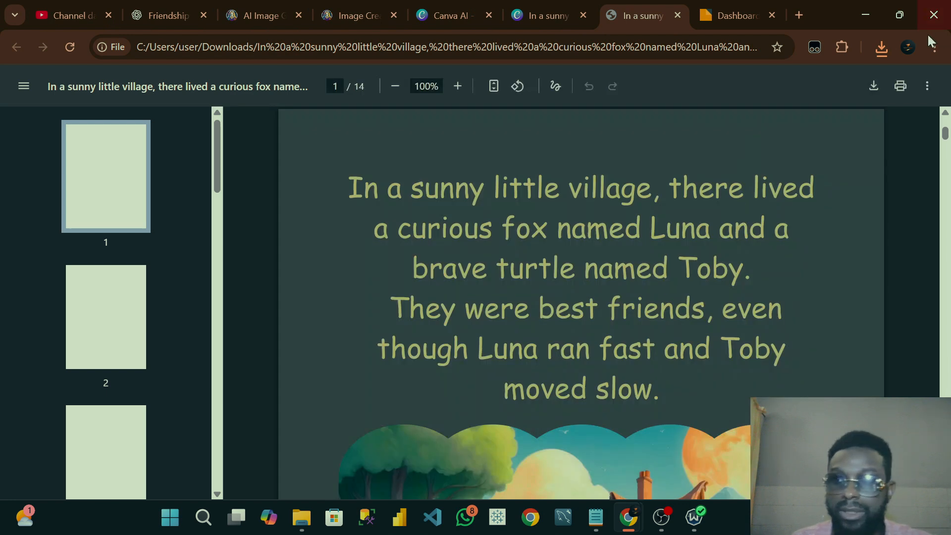
left_click(927, 86)
left_click(882, 119)
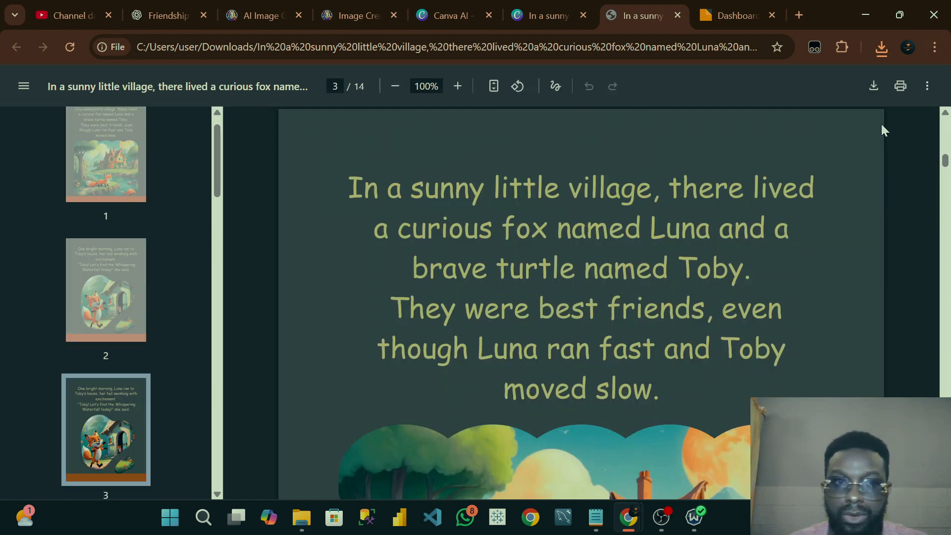
Step: Examine the page spreads of the story book PDF at 25% zoom, from the first page to the end
scroll(661, 272, "down", 5)
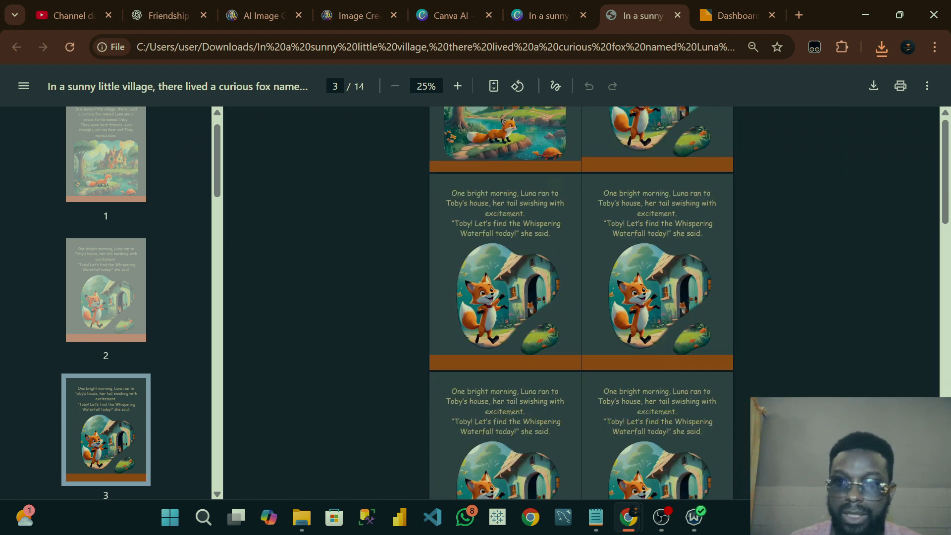
scroll(664, 206, "up", 3)
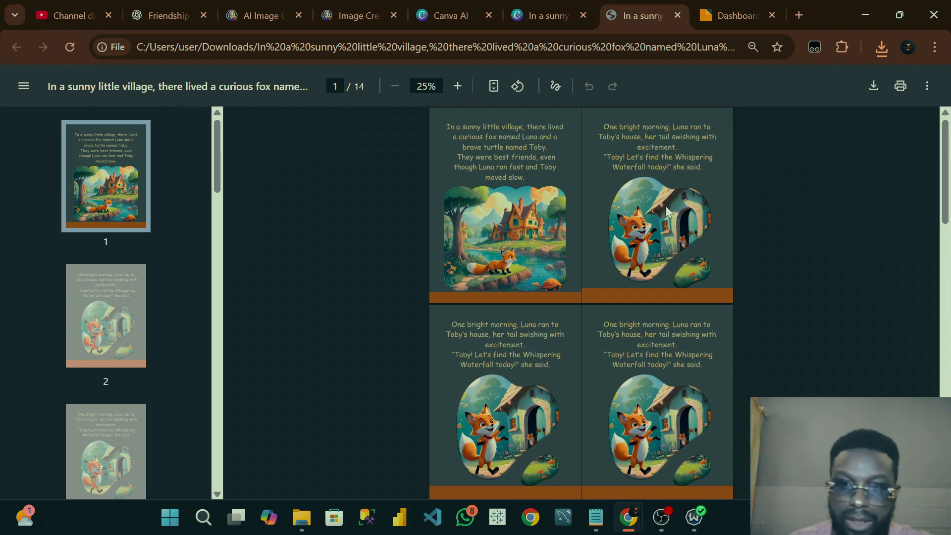
scroll(665, 206, "down", 2)
scroll(677, 253, "up", 3)
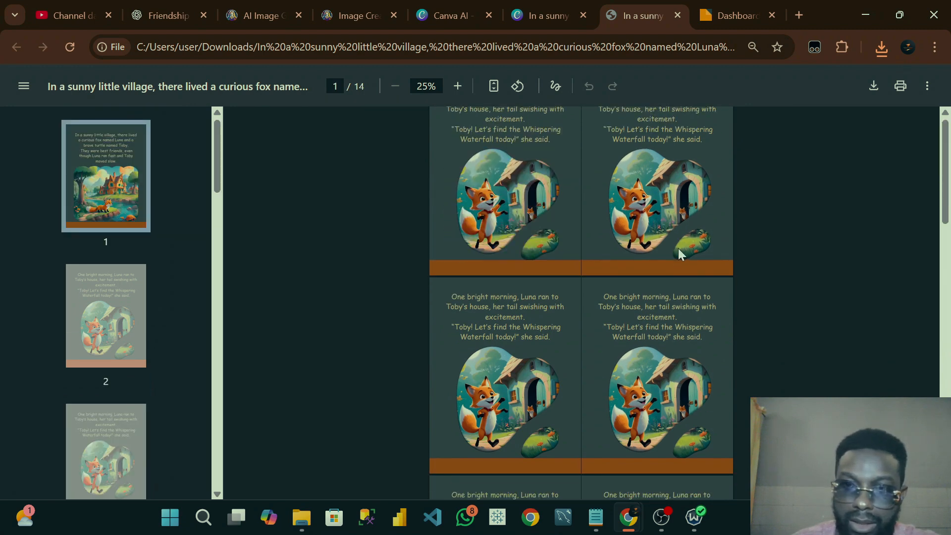
scroll(678, 254, "down", 3)
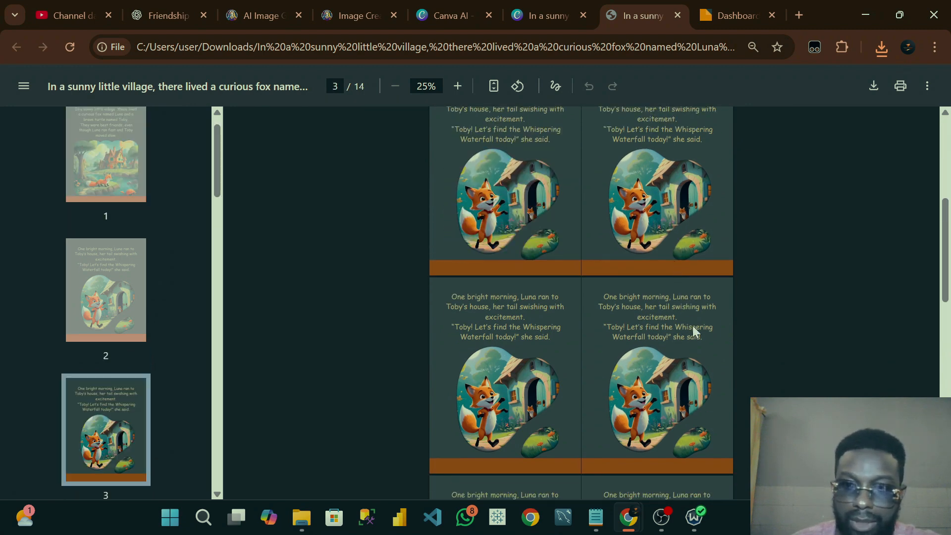
scroll(693, 326, "down", 15)
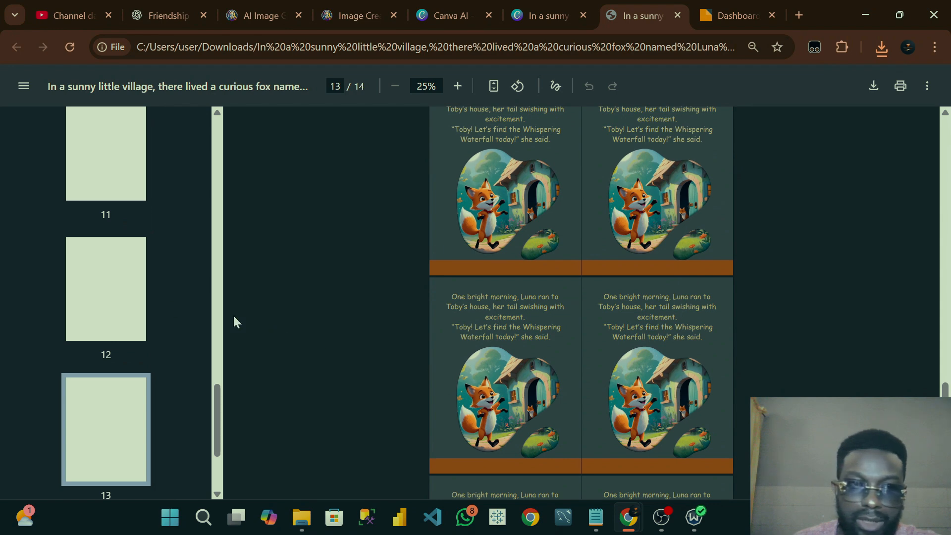
scroll(691, 290, "up", 12)
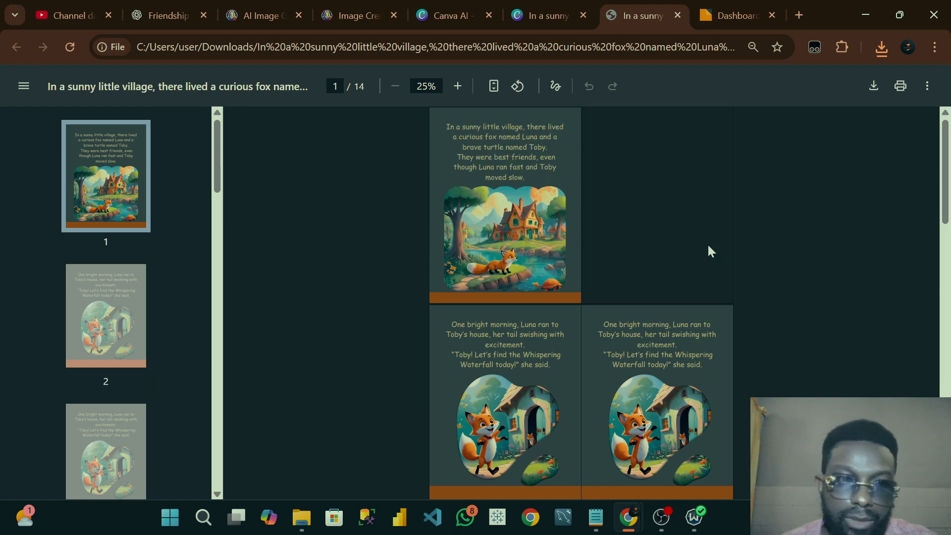
scroll(639, 277, "down", 15)
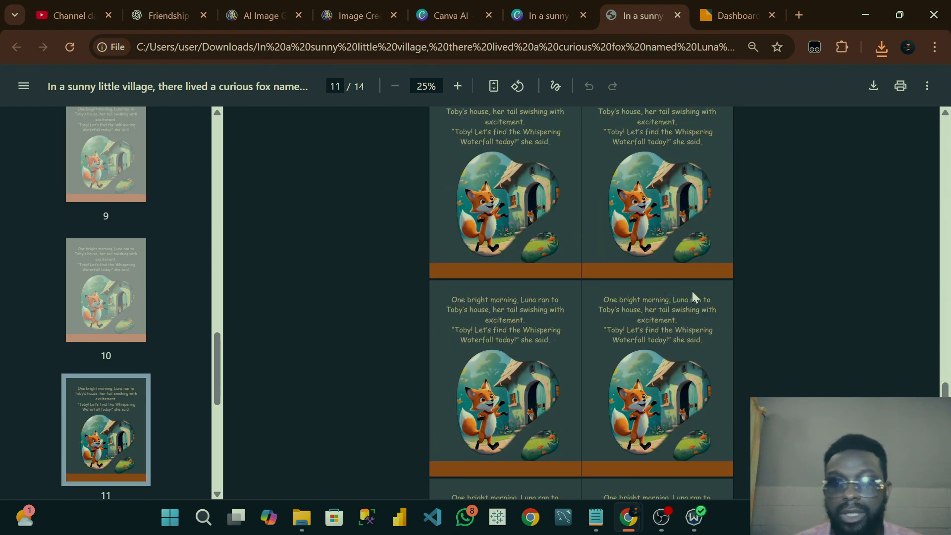
scroll(691, 291, "down", 4)
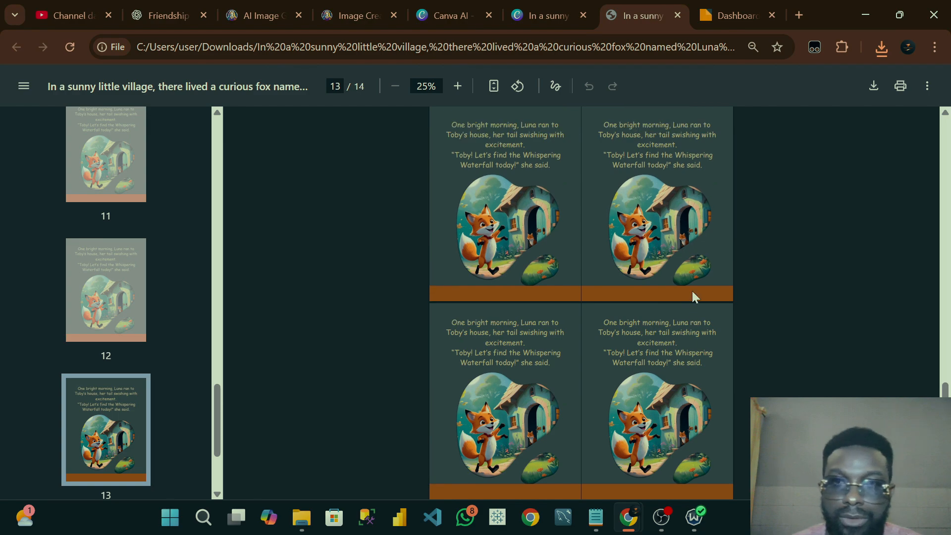
left_click(661, 518)
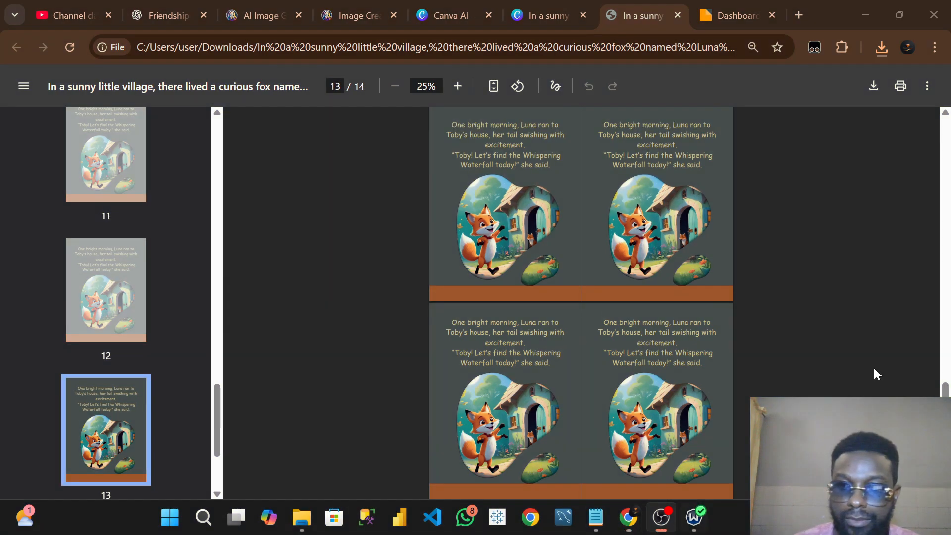